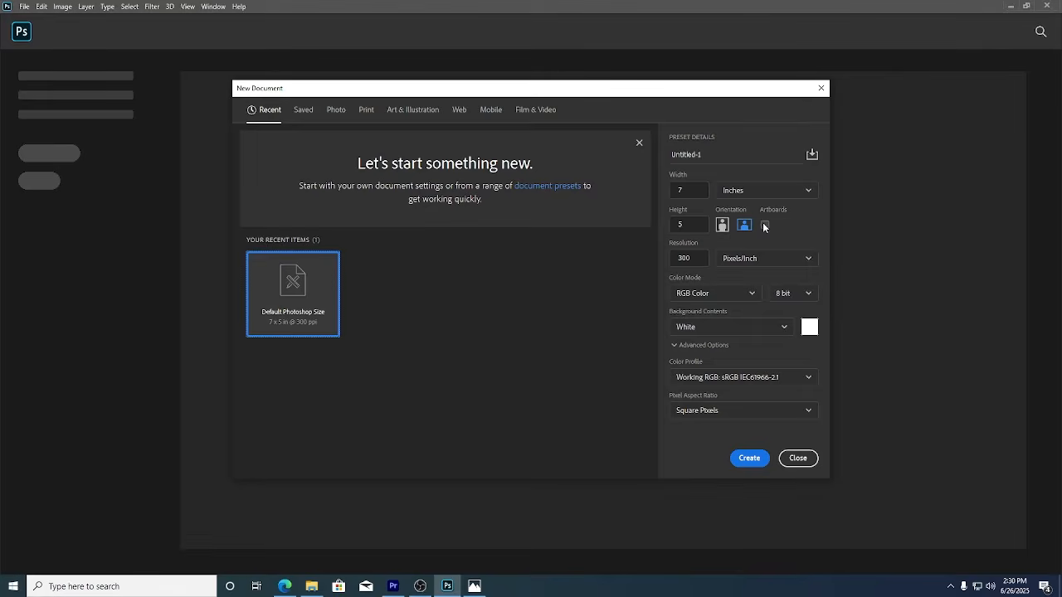
Set the new document's size in inches and name it 'Dimple invitation'.
click(775, 192)
click(770, 232)
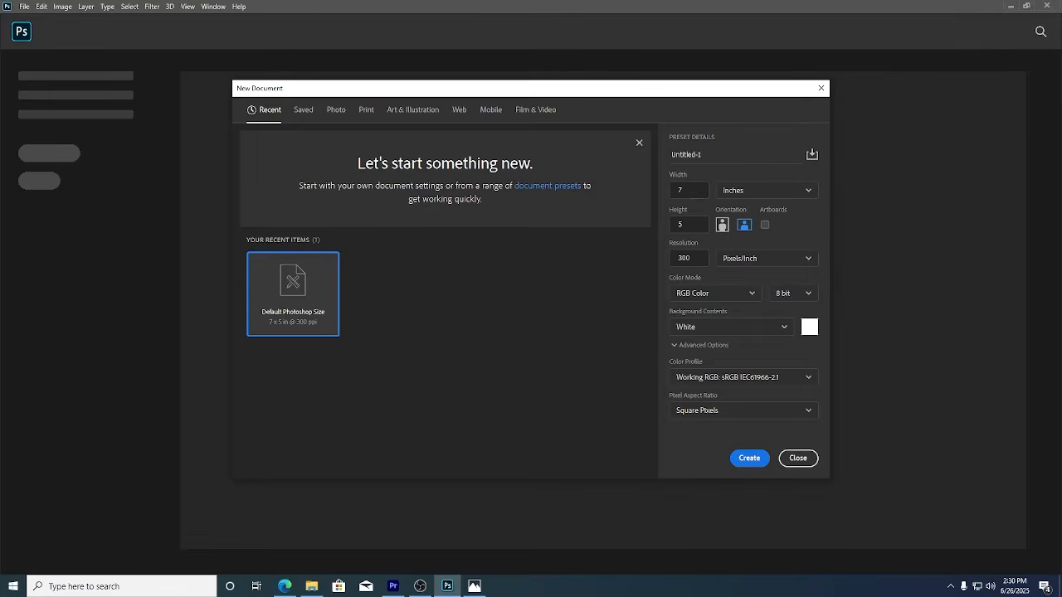
click(696, 191)
key(Tab)
drag(738, 160, 600, 166)
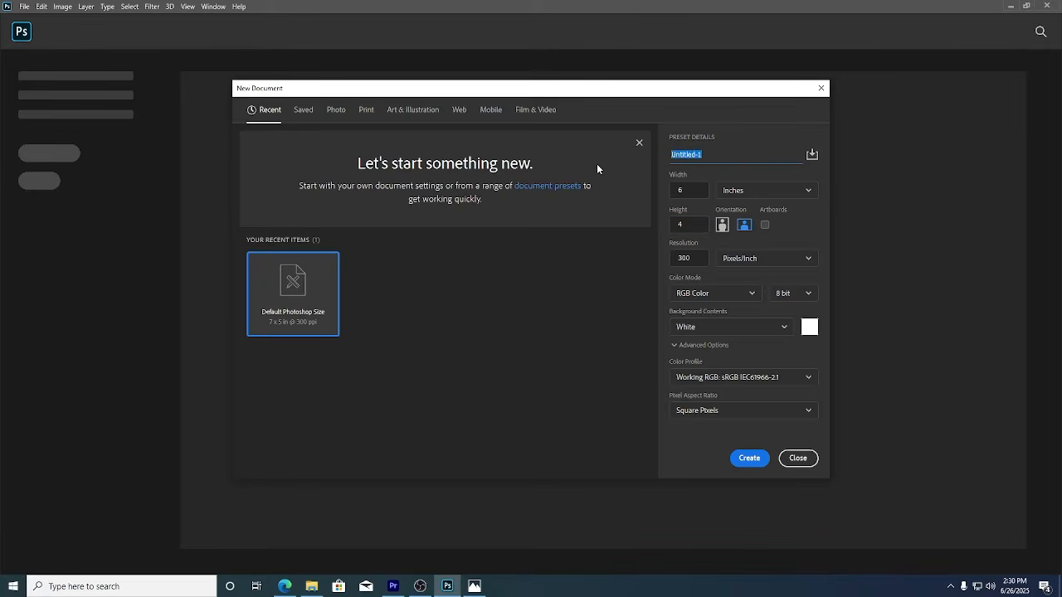
text(Dimple Invitation)
Create the blank Dimple invitation document.
click(750, 461)
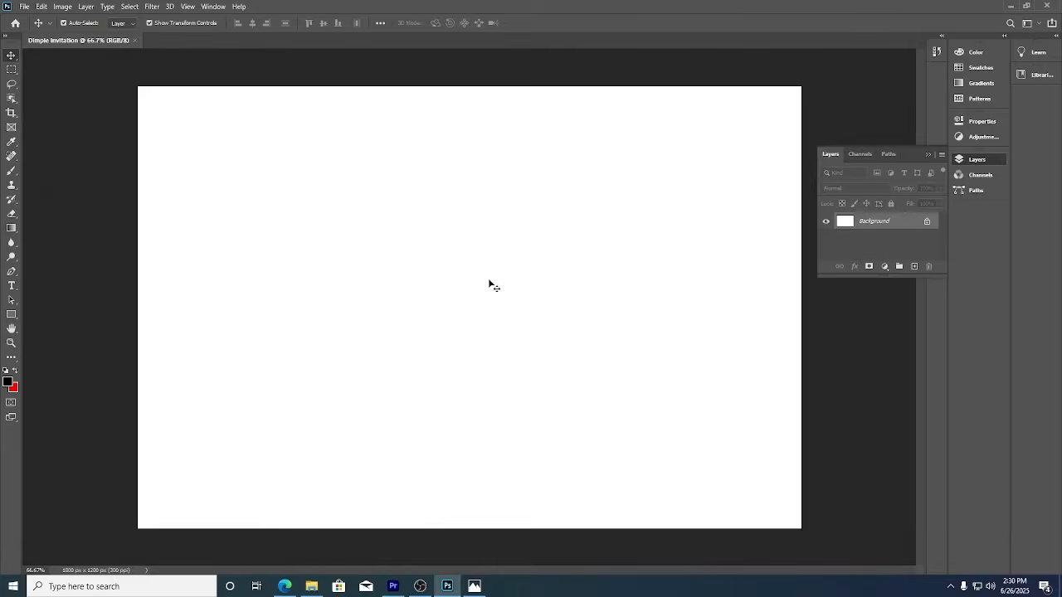
scroll(475, 278, down, 2)
key(alt+Tab)
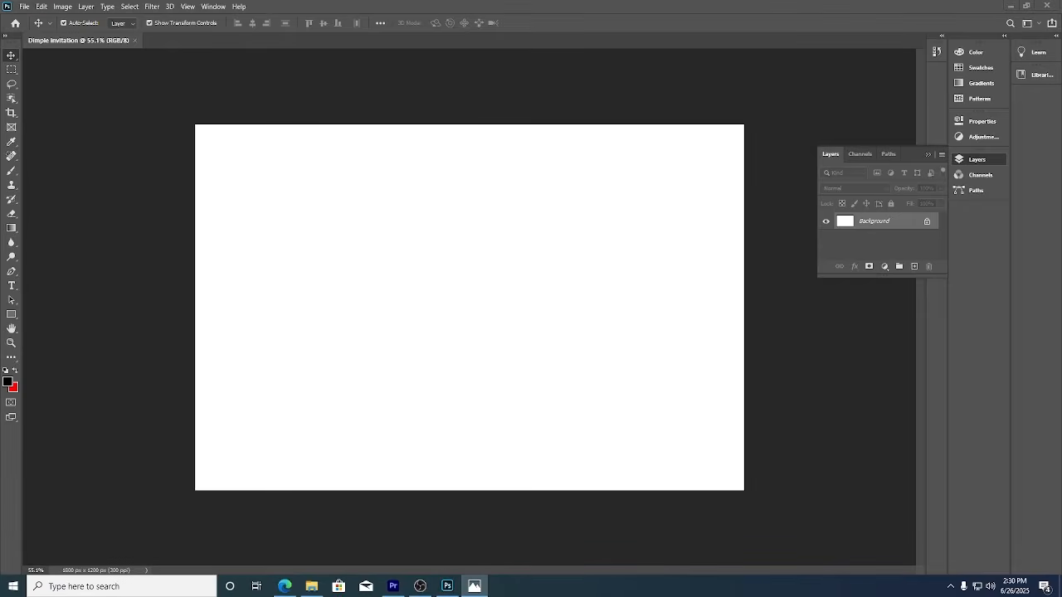
Open the photo 1.jpg from the Downloads folder.
click(33, 8)
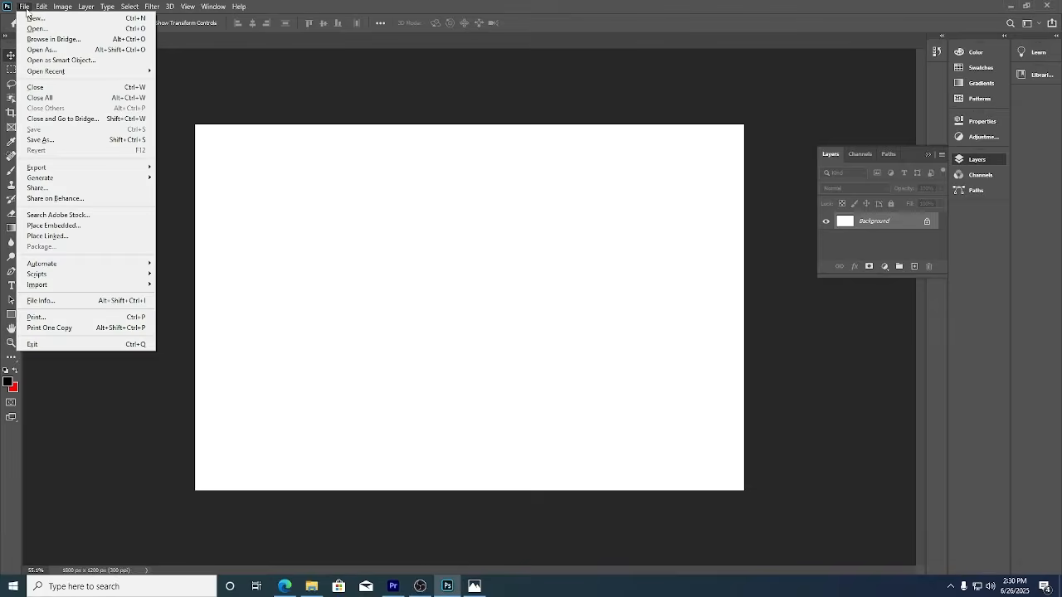
click(37, 29)
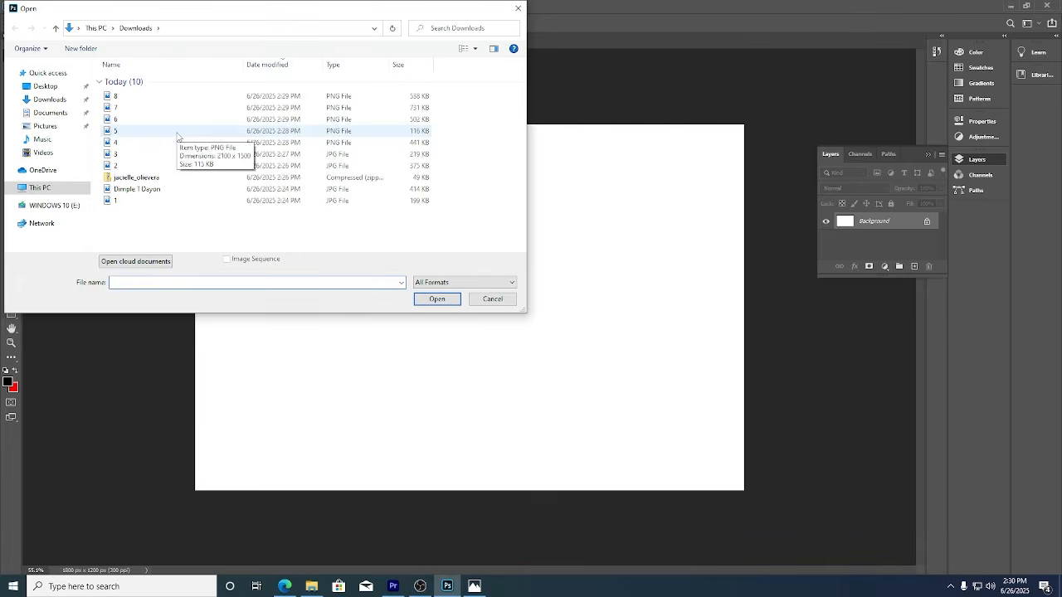
double_click(114, 204)
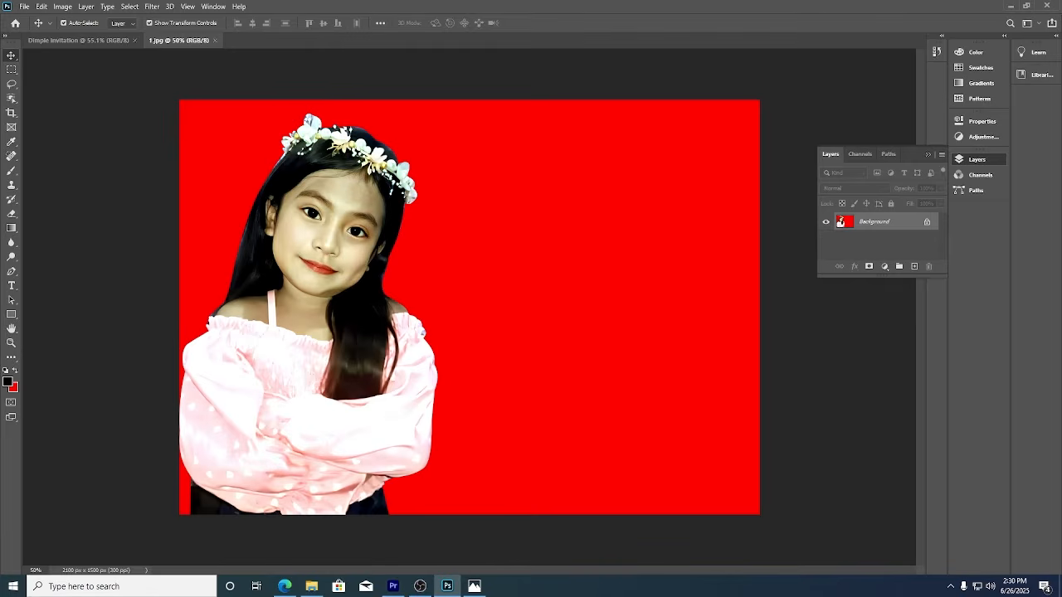
Shift the girl photo up and right, converting its locked Background into Layer 0.
key(alt+Tab)
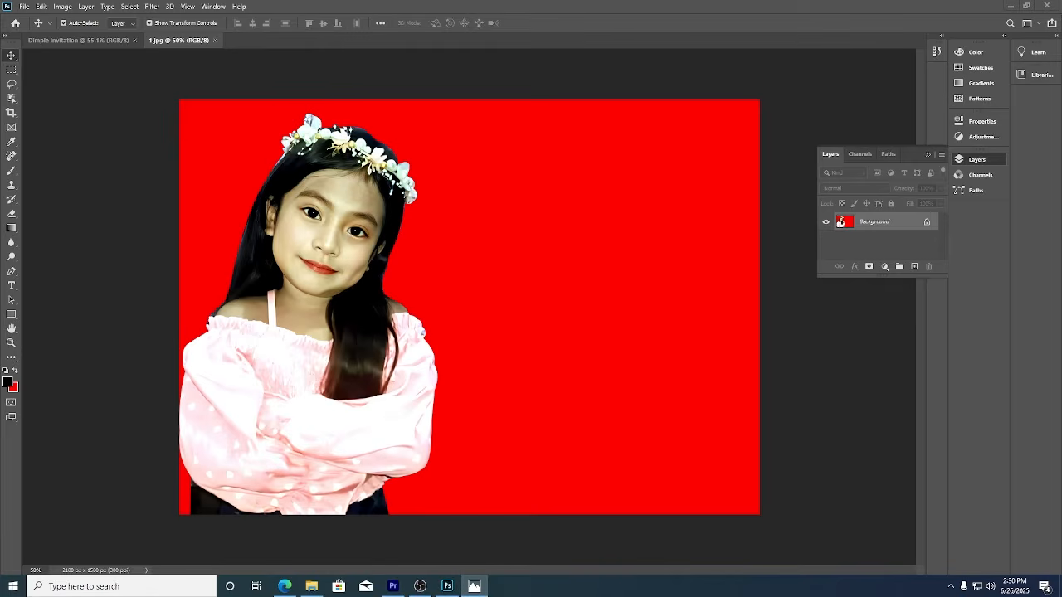
key(alt+Tab)
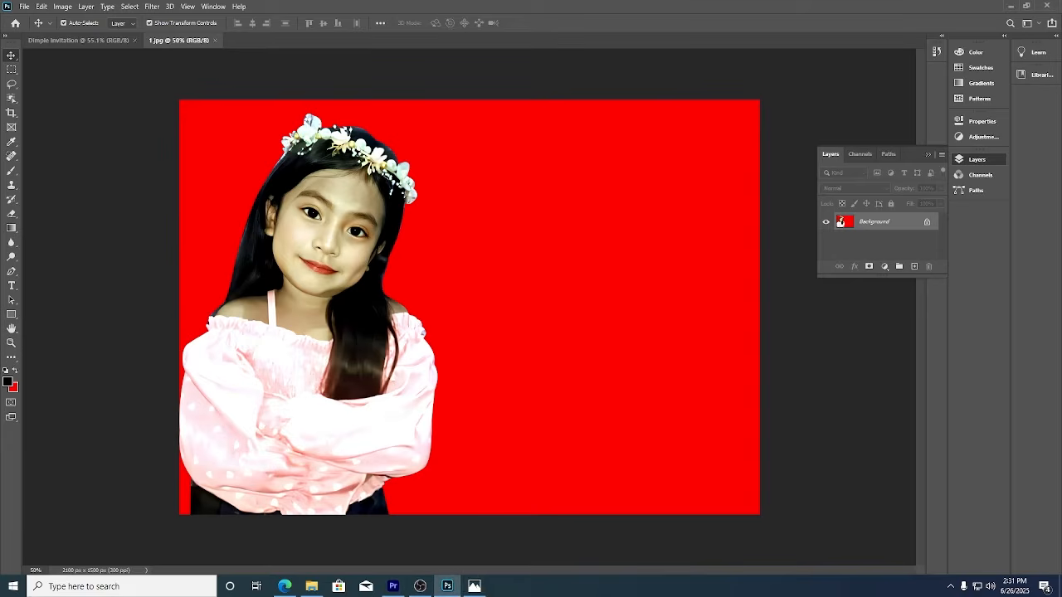
key(alt+Tab)
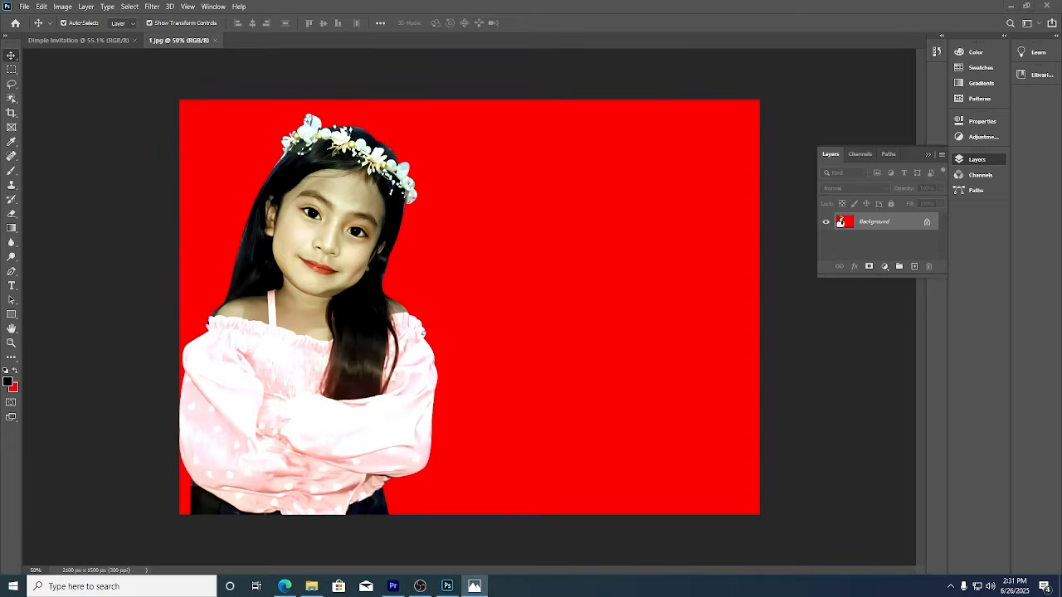
drag(365, 263, 524, 247)
click(543, 243)
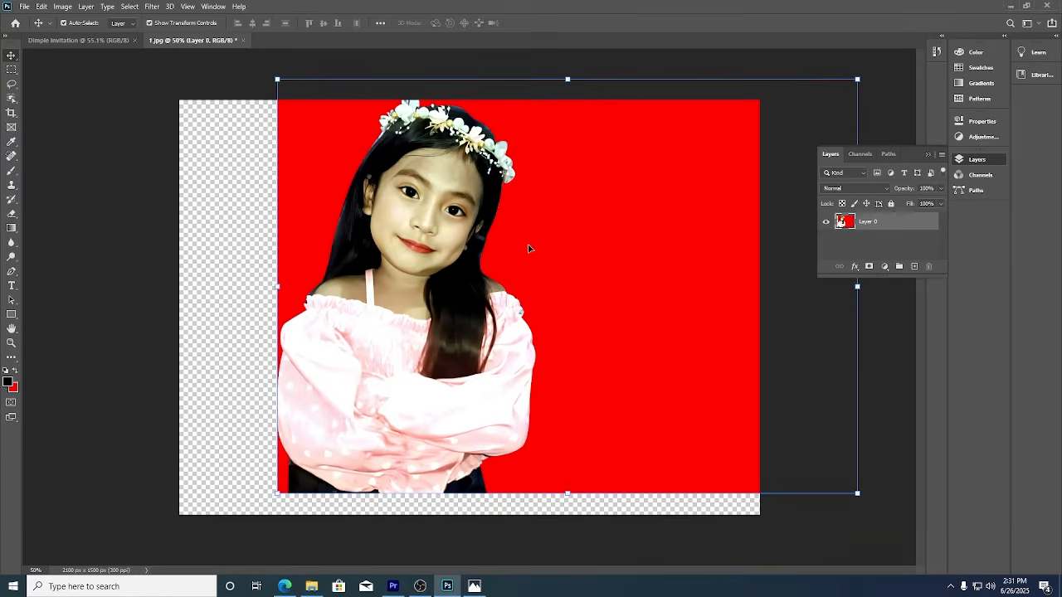
With the Pen tool, start a path at the flower crown and trace the hair down to the shoulder.
click(11, 273)
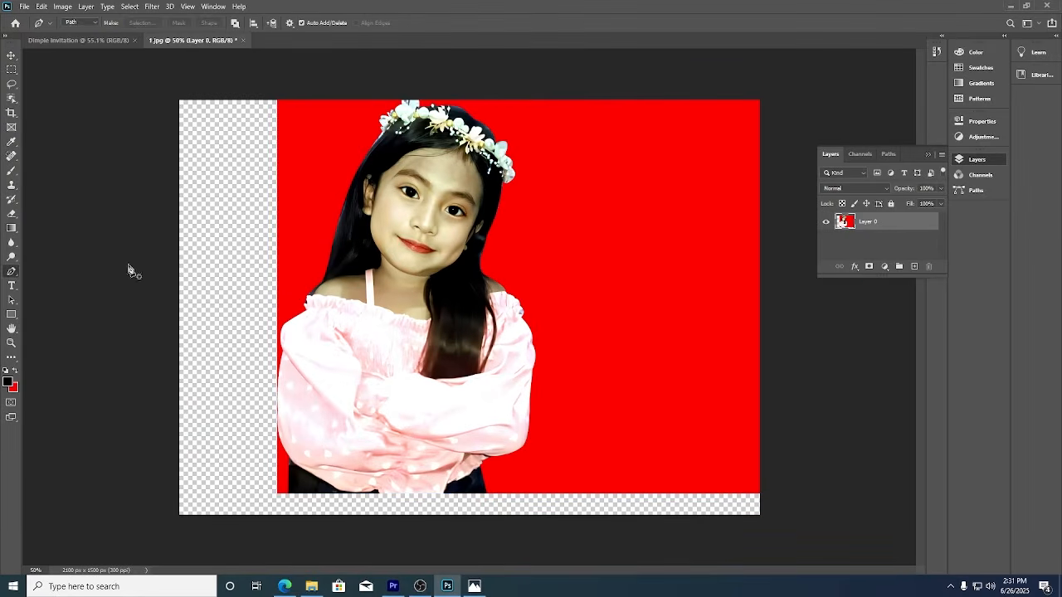
scroll(438, 180, up, 5)
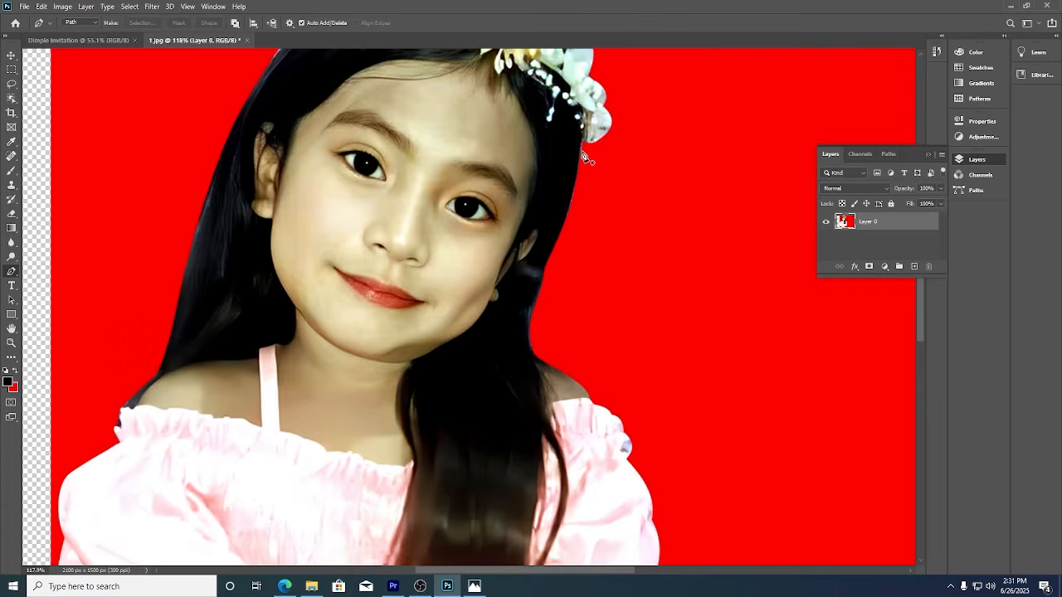
click(584, 142)
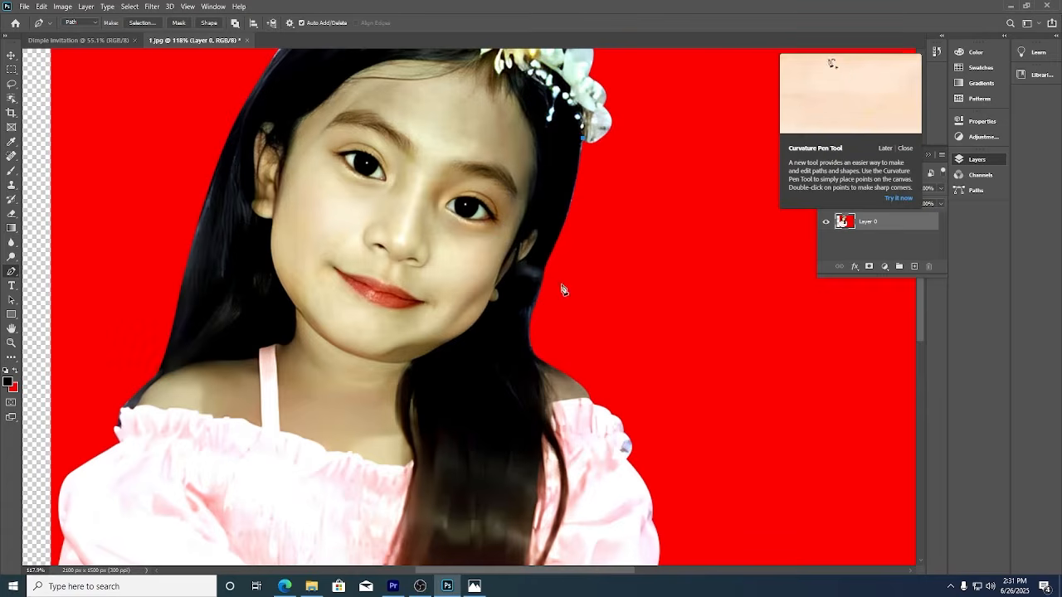
mouse_move(542, 267)
mouse_down()
mouse_move(512, 321)
mouse_move(539, 286)
mouse_up()
click(528, 325)
drag(529, 324, 528, 335)
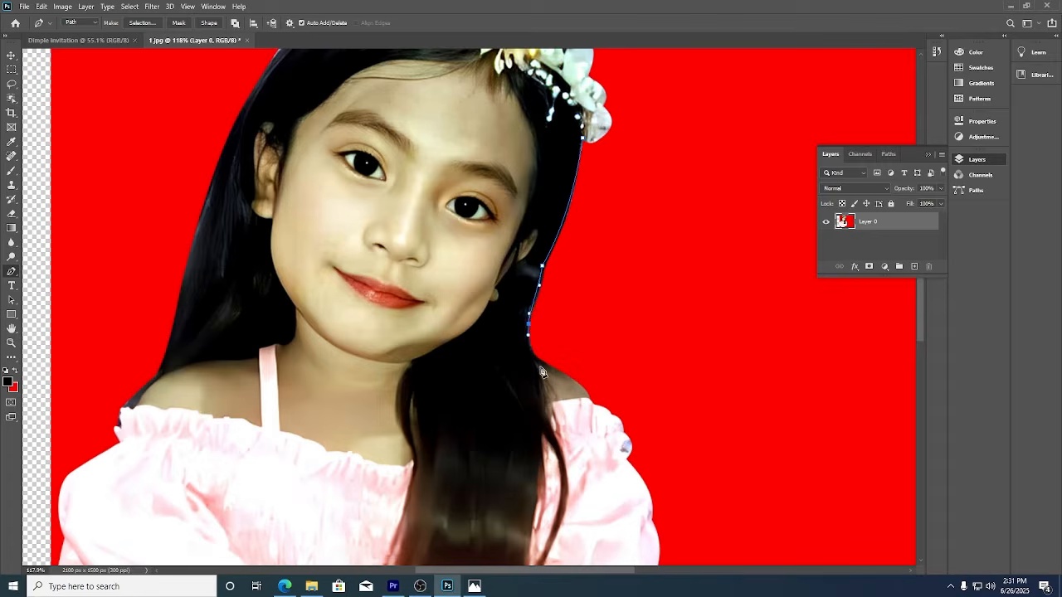
mouse_move(577, 382)
mouse_down()
mouse_move(611, 391)
mouse_move(590, 384)
mouse_up()
click(591, 384)
Curve the path over the shoulder ruffle and around the shoulder.
drag(655, 404, 545, 236)
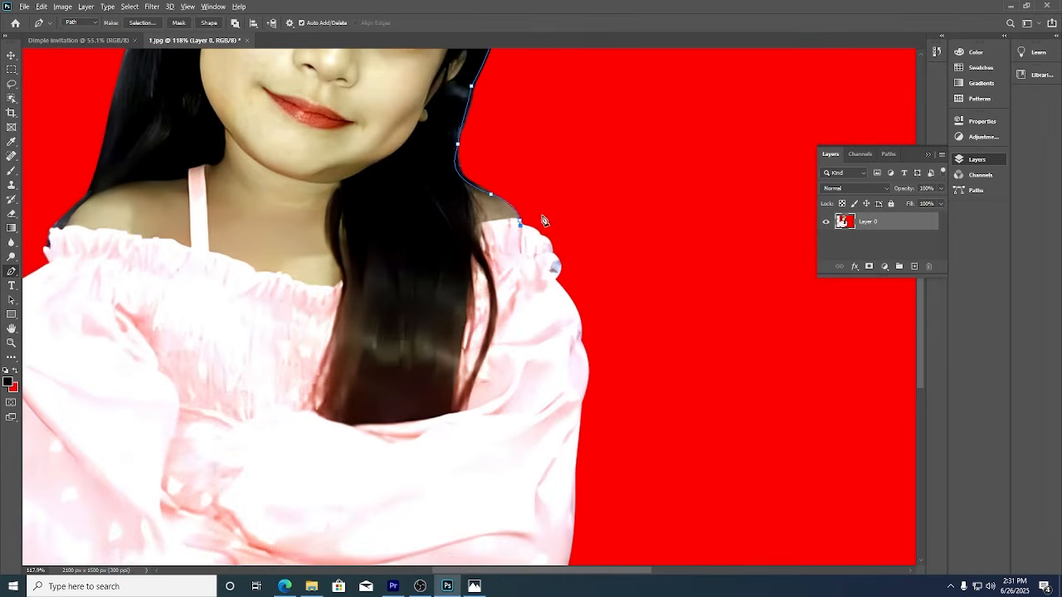
scroll(543, 218, up, 5)
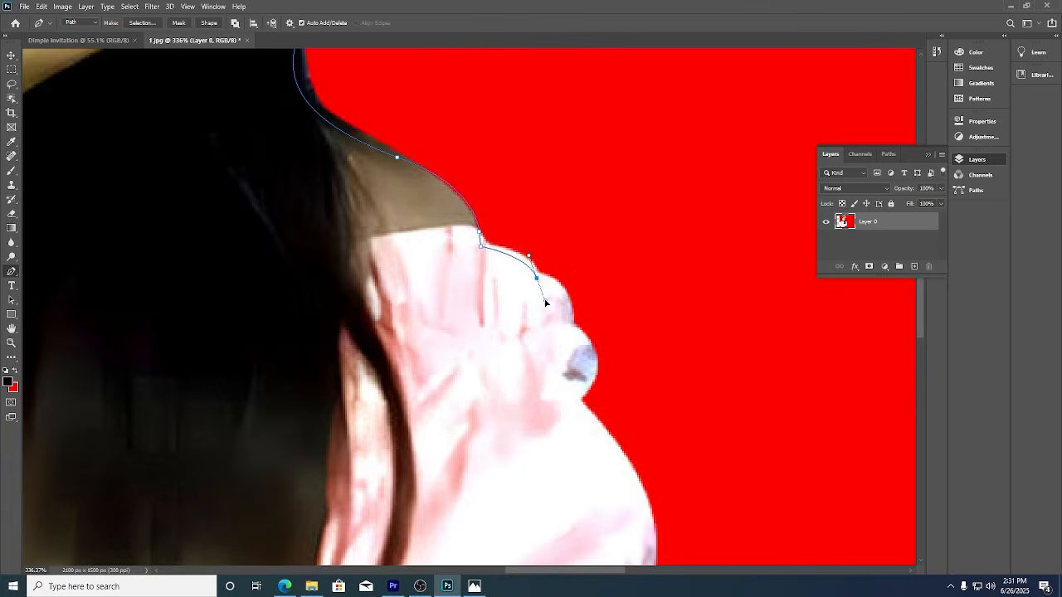
drag(574, 325, 574, 364)
drag(569, 408, 526, 443)
scroll(650, 417, down, 5)
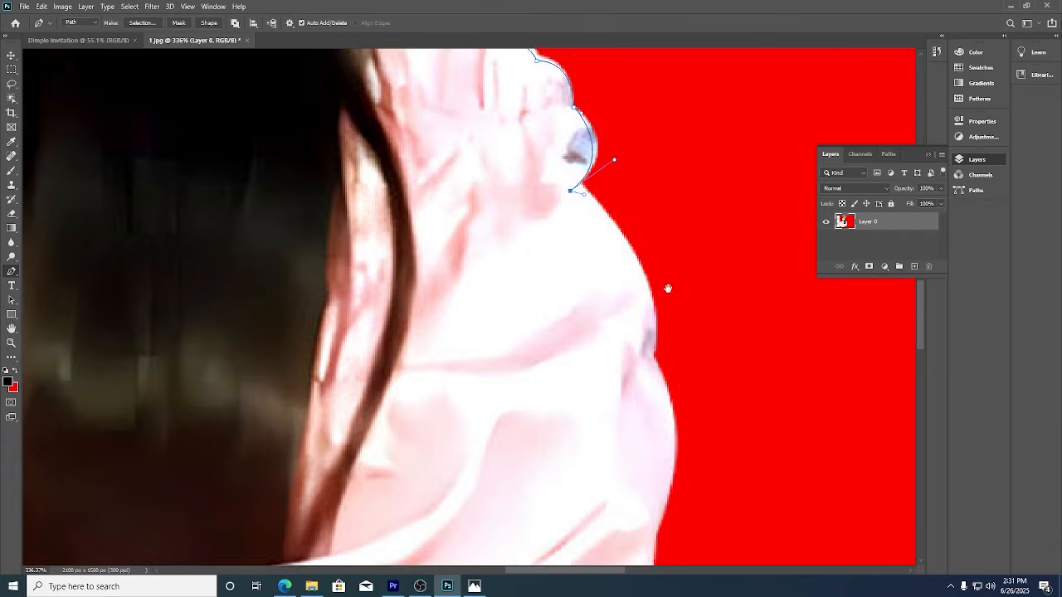
drag(653, 322, 645, 422)
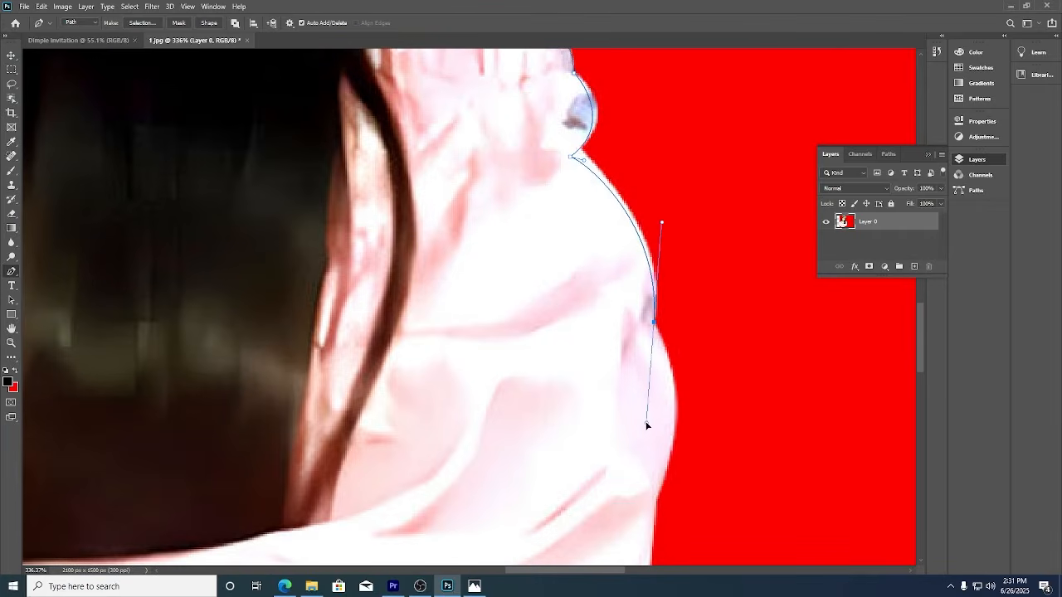
scroll(700, 331, down, 6)
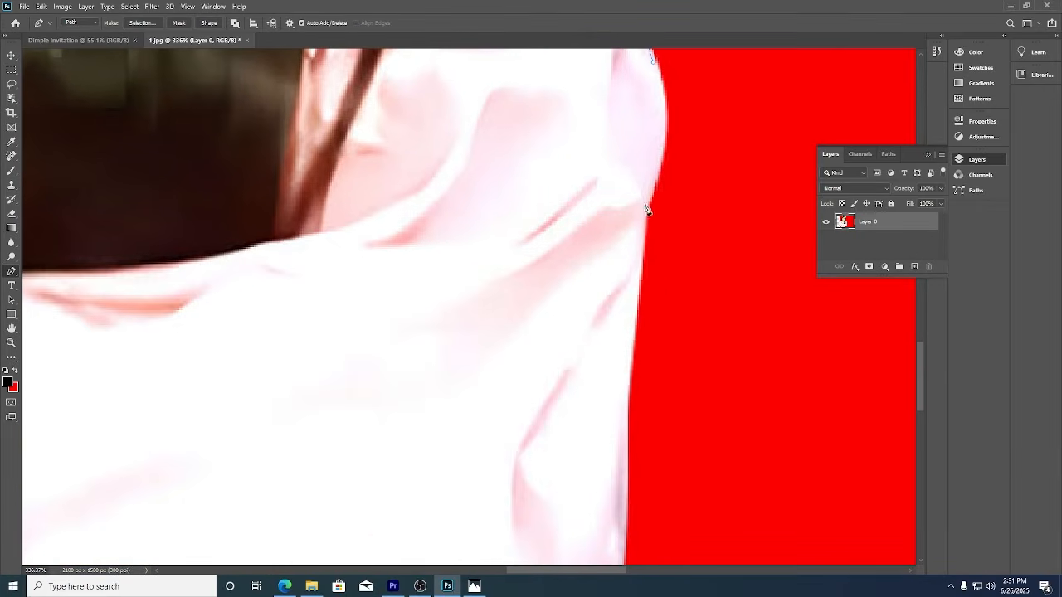
drag(641, 206, 596, 283)
scroll(687, 237, down, 8)
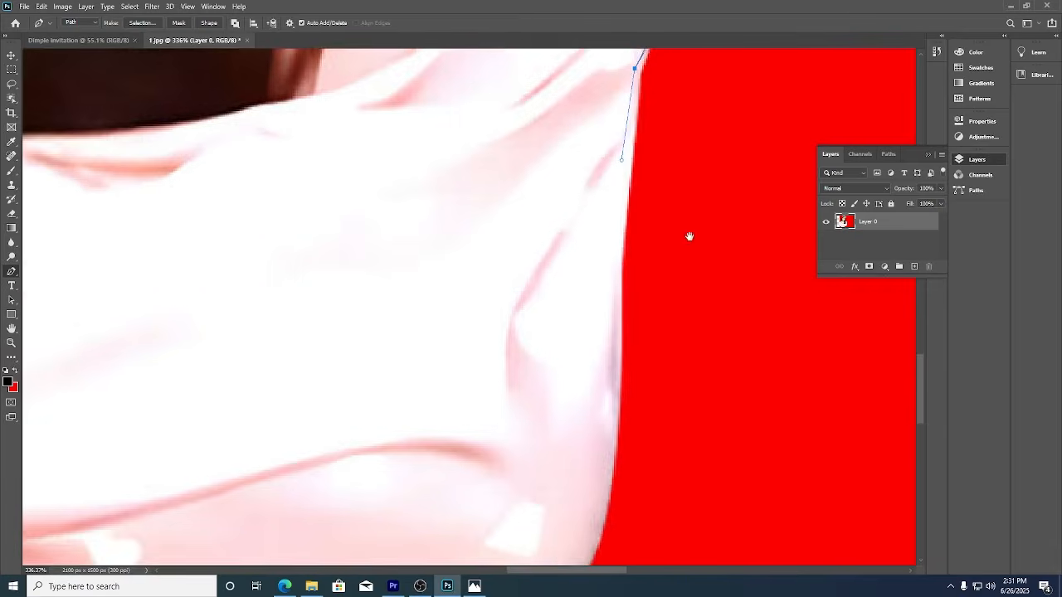
Trace the sleeve and the arm's lower edge, redoing a misplaced anchor at the sleeve corner.
click(610, 224)
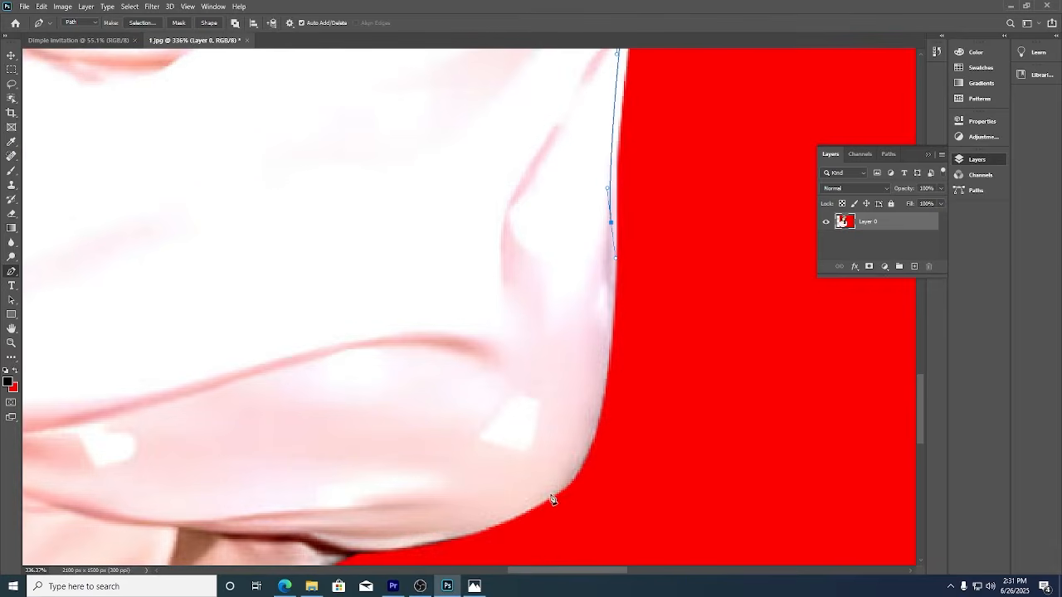
scroll(641, 379, down, 4)
scroll(642, 379, left, 2)
drag(431, 353, 343, 362)
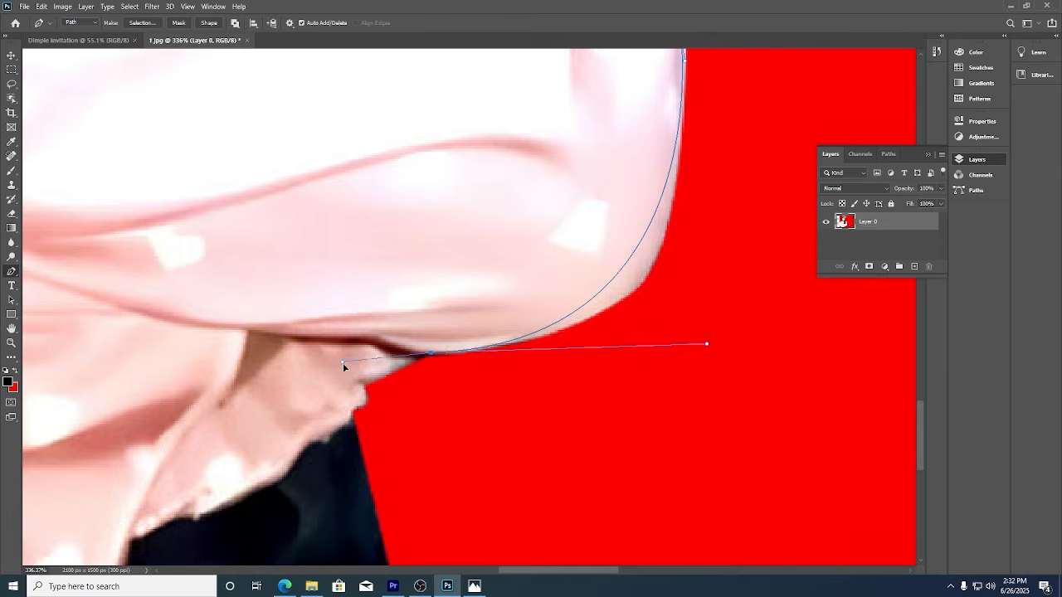
click(366, 382)
drag(351, 408, 332, 406)
key(ctrl+z)
click(360, 385)
Run the path along the photo's bottom edge and up the left side.
click(345, 423)
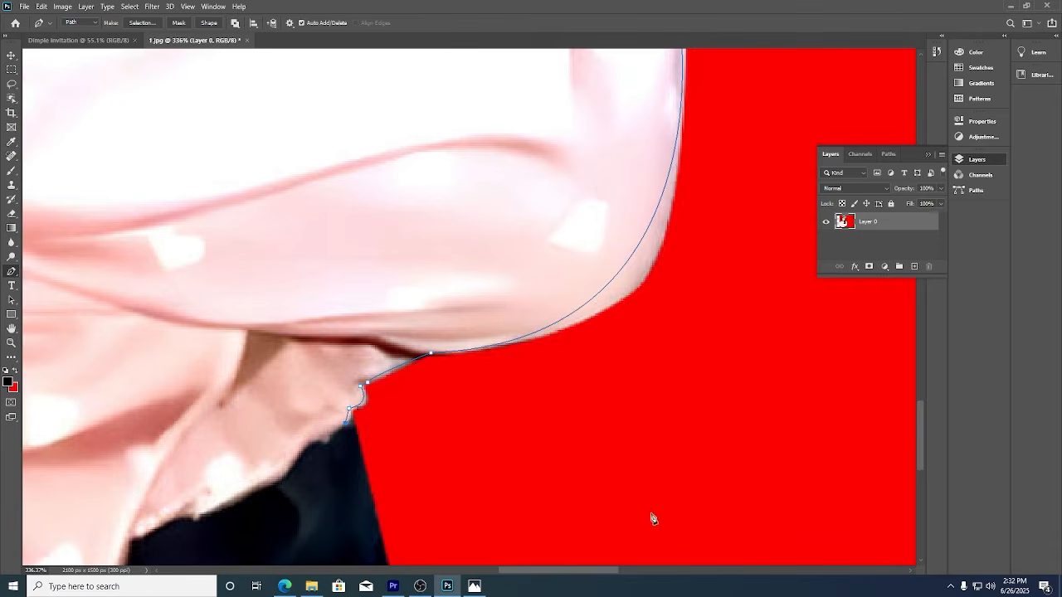
drag(652, 527, 663, 381)
drag(493, 337, 524, 418)
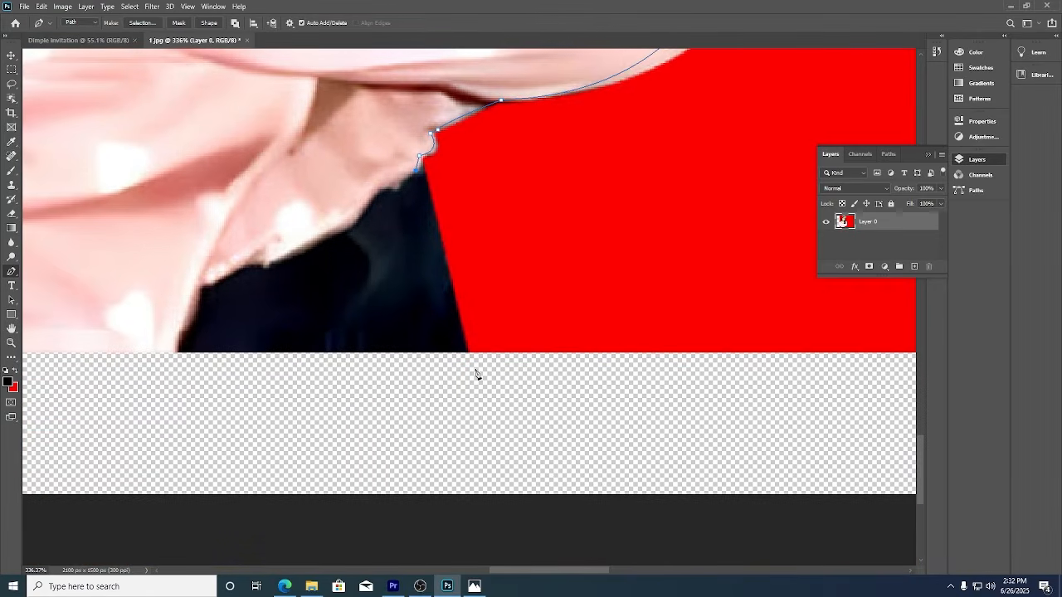
click(469, 362)
drag(462, 331, 830, 403)
drag(445, 459, 593, 481)
click(498, 515)
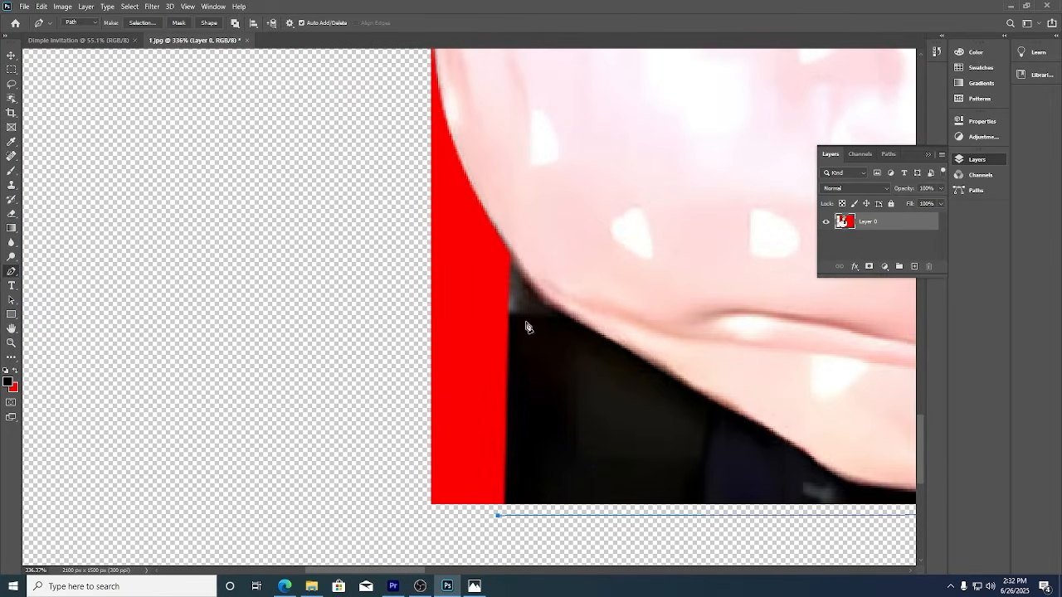
click(504, 495)
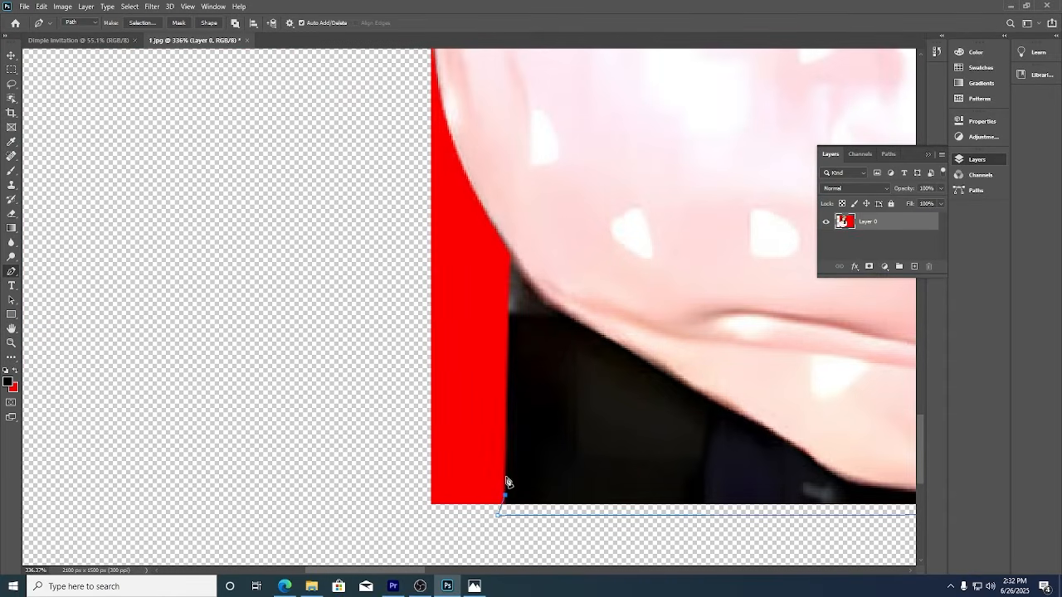
click(510, 262)
Curve the path up along the red edge to the shoulder edge.
scroll(511, 259, up, 5)
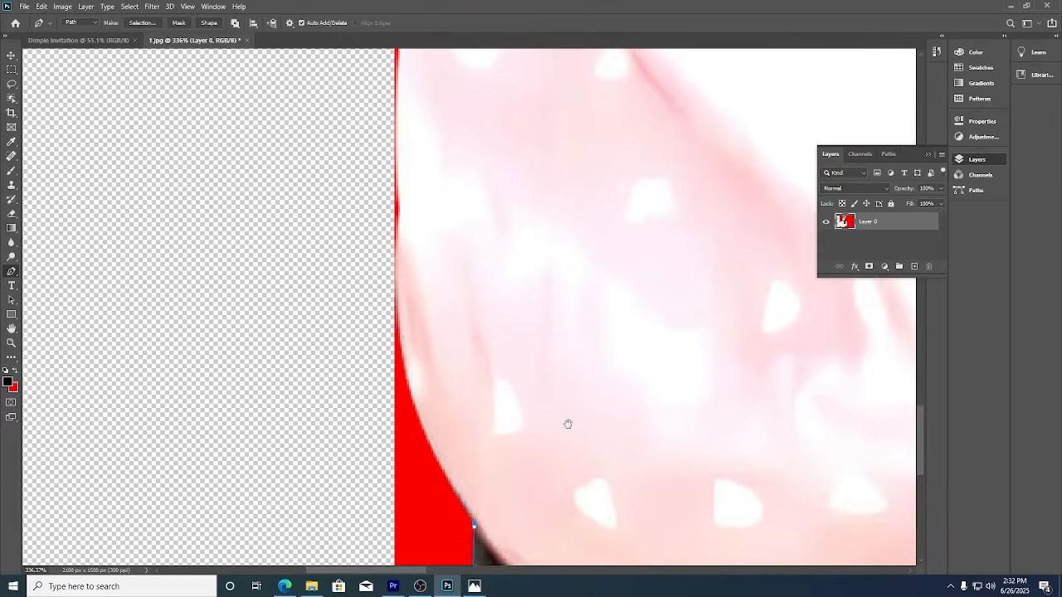
drag(397, 240, 392, 193)
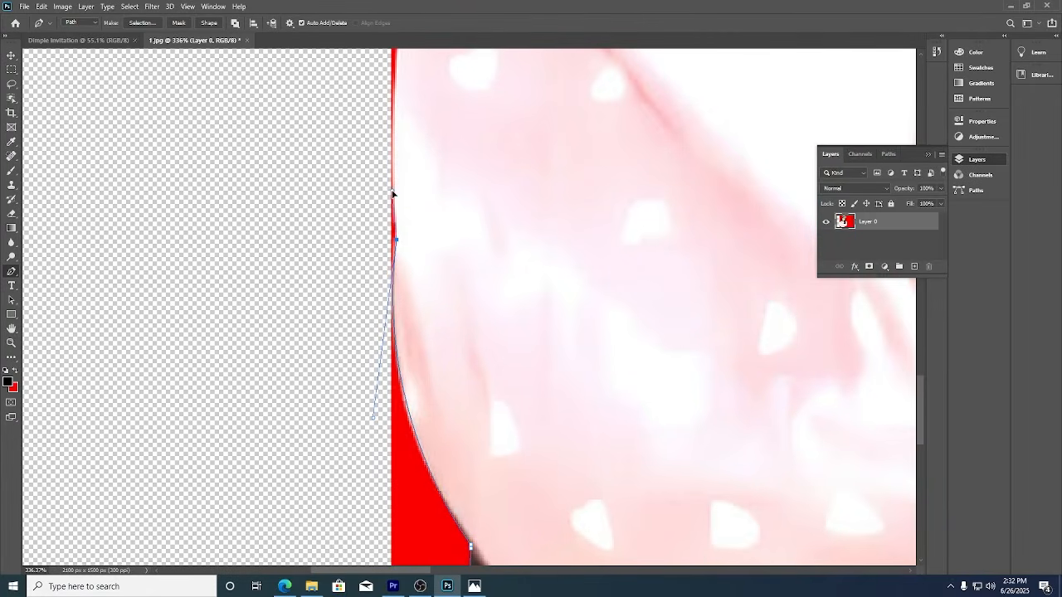
scroll(457, 348, up, 4)
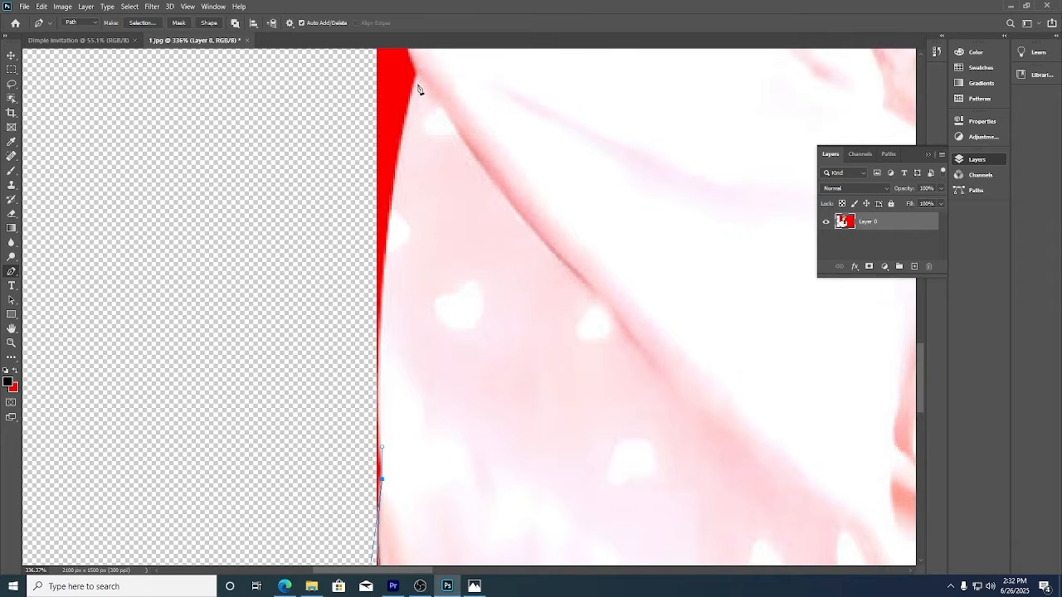
scroll(421, 85, up, 5)
drag(421, 337, 393, 205)
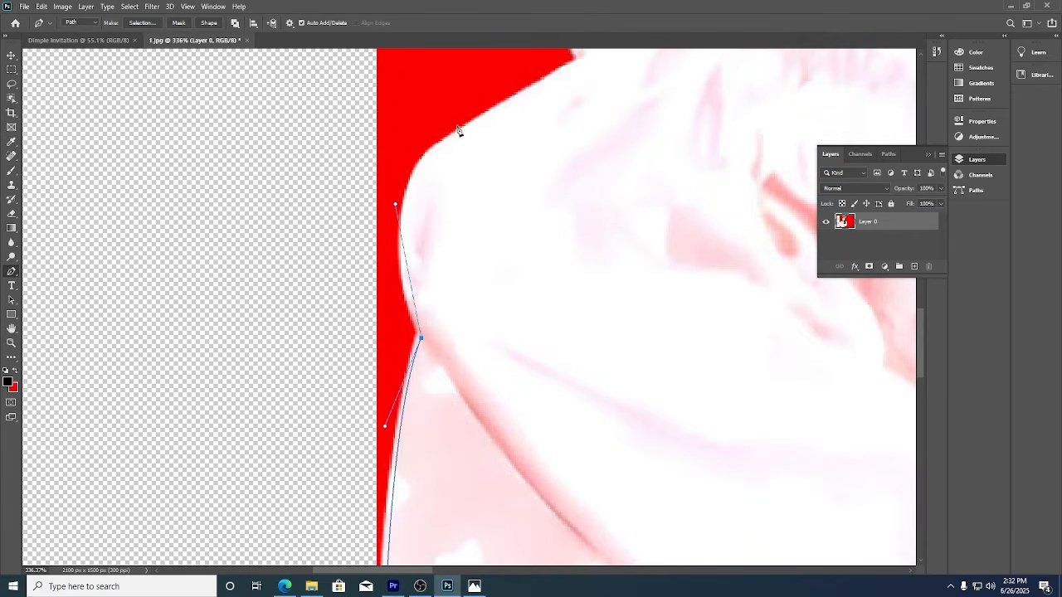
drag(459, 128, 504, 107)
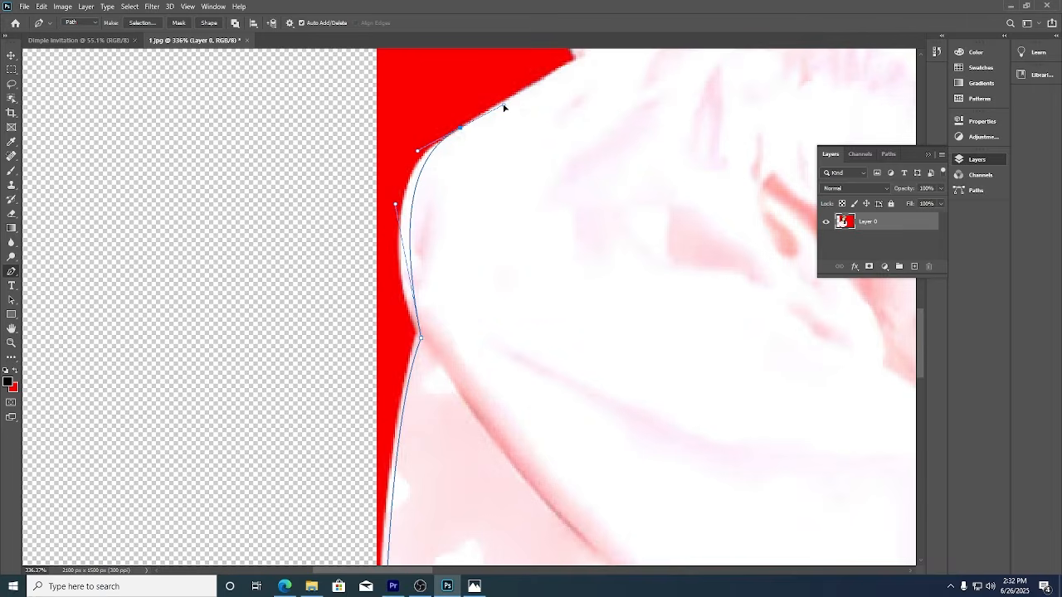
click(577, 59)
Trace around the shoulder, along the collar ruffle and up the hair edge.
drag(710, 137, 606, 300)
drag(471, 286, 477, 246)
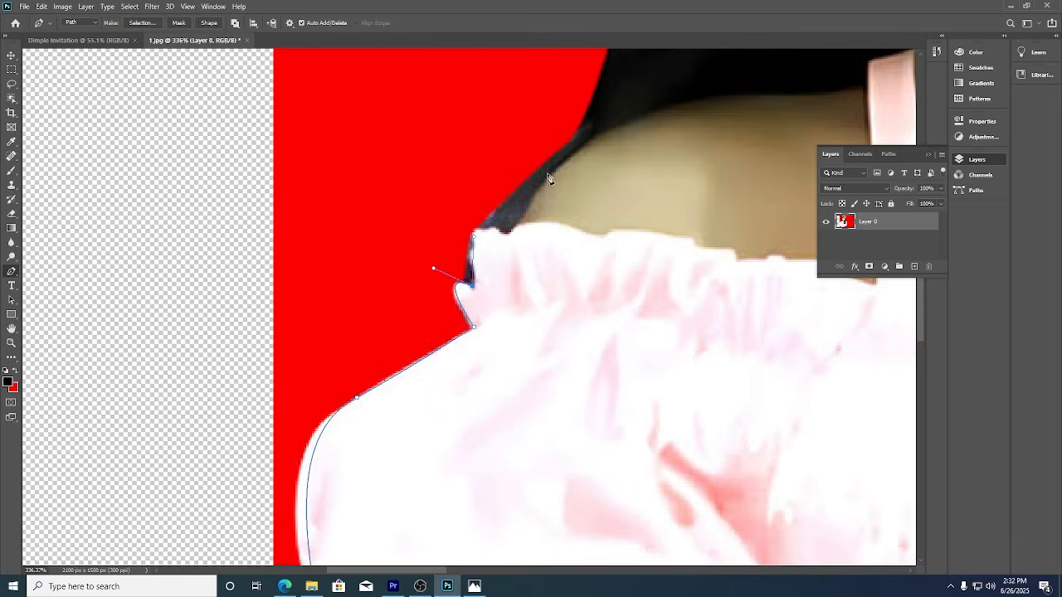
drag(547, 161, 594, 124)
drag(610, 176, 608, 415)
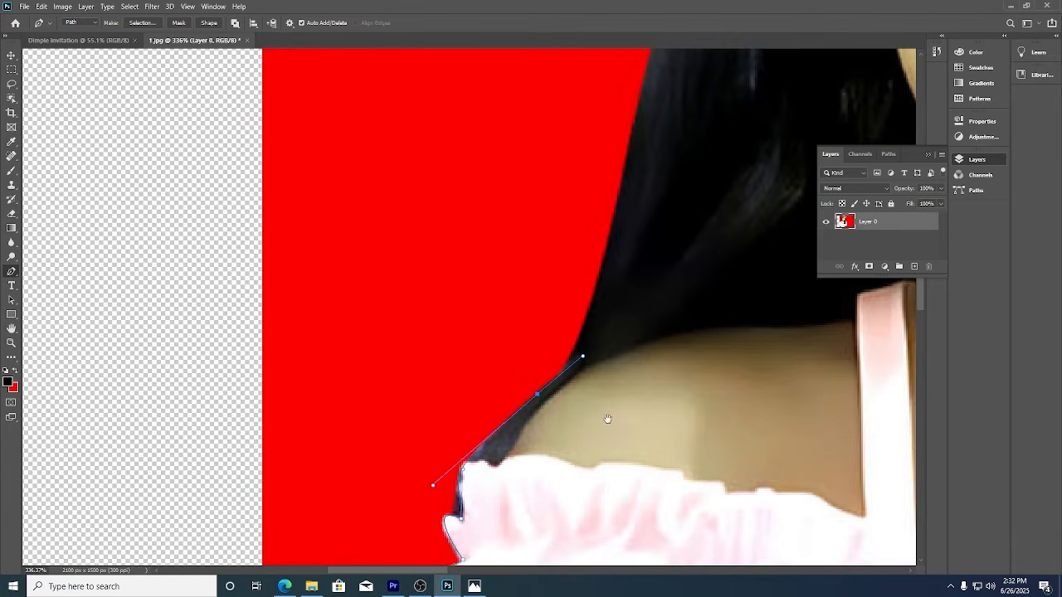
drag(618, 205, 590, 311)
drag(606, 95, 619, 67)
Trace the path along the hairline and up across the flower crown's edge.
scroll(605, 92, down, 3)
drag(651, 198, 602, 365)
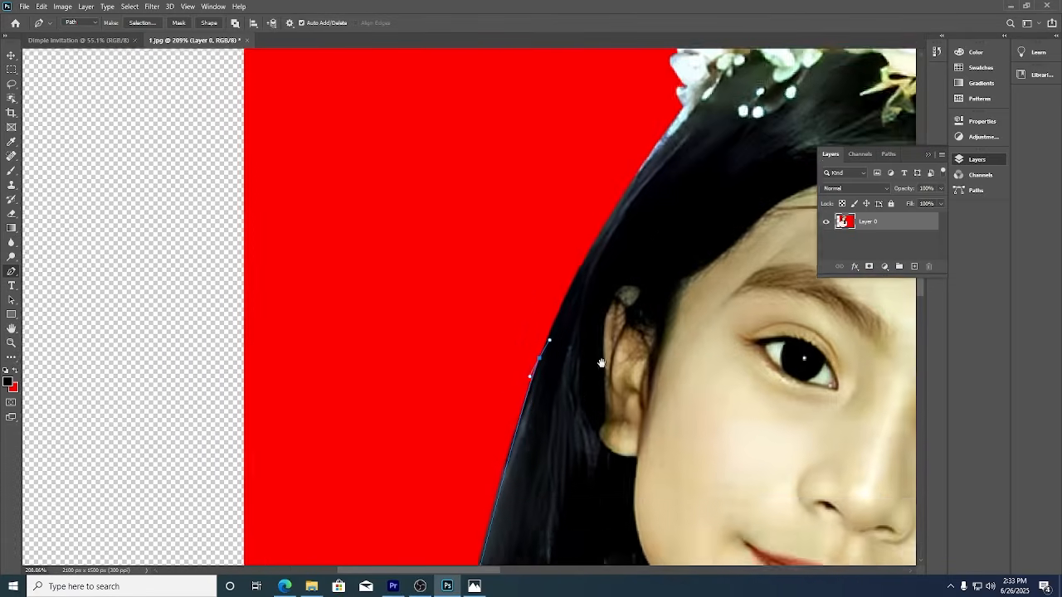
drag(661, 224, 722, 148)
drag(663, 202, 680, 205)
click(639, 174)
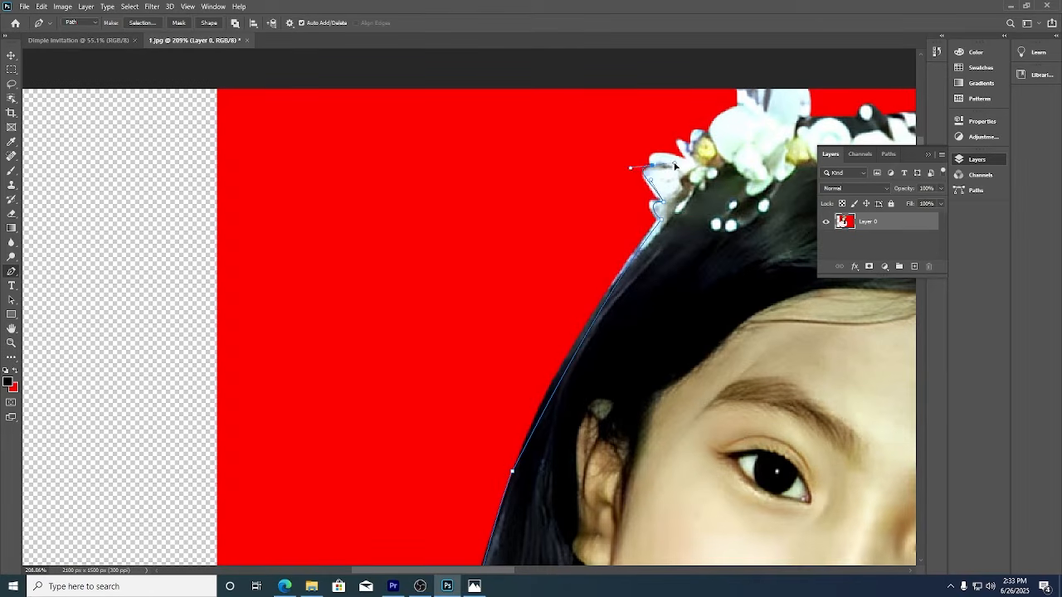
click(646, 152)
mouse_move(693, 165)
mouse_down()
mouse_move(701, 168)
mouse_move(696, 152)
mouse_up()
Curve the path over the top flowers and around the right-side flower back to the hair.
drag(671, 141, 577, 272)
drag(628, 185, 569, 205)
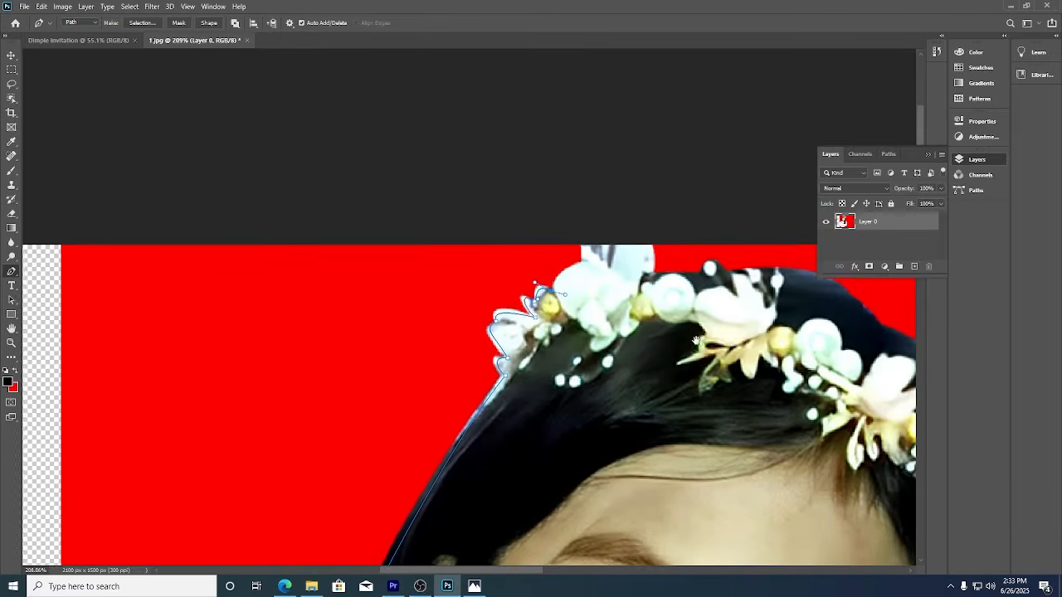
drag(697, 334, 695, 316)
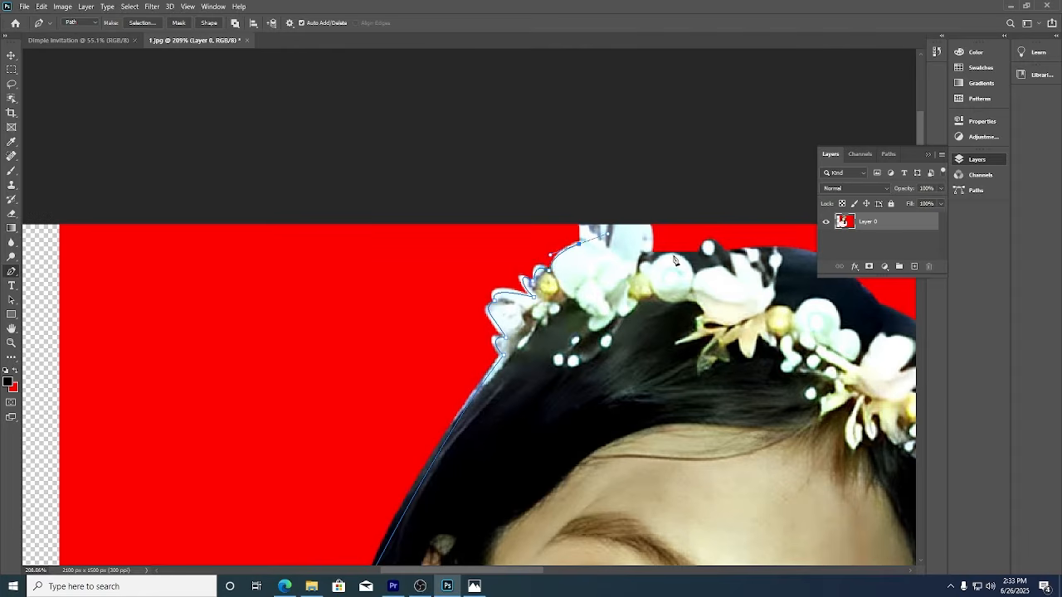
drag(652, 254, 598, 292)
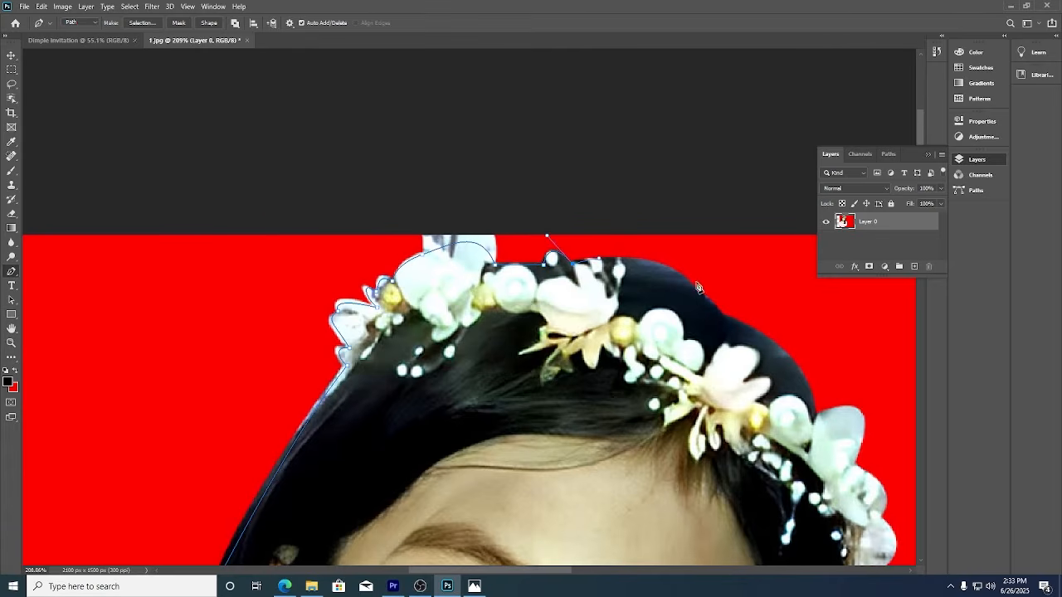
drag(722, 316, 765, 334)
drag(814, 424, 841, 407)
drag(855, 462, 884, 396)
drag(756, 337, 499, 74)
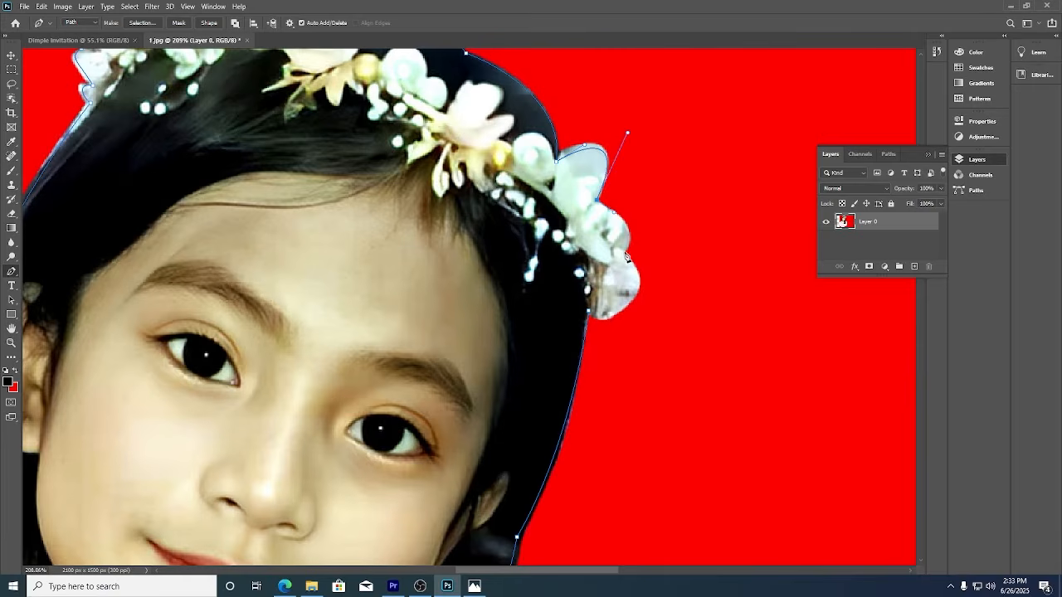
drag(626, 254, 635, 227)
drag(588, 312, 539, 320)
Turn the outline path into a selection with no feathering.
right_click(561, 293)
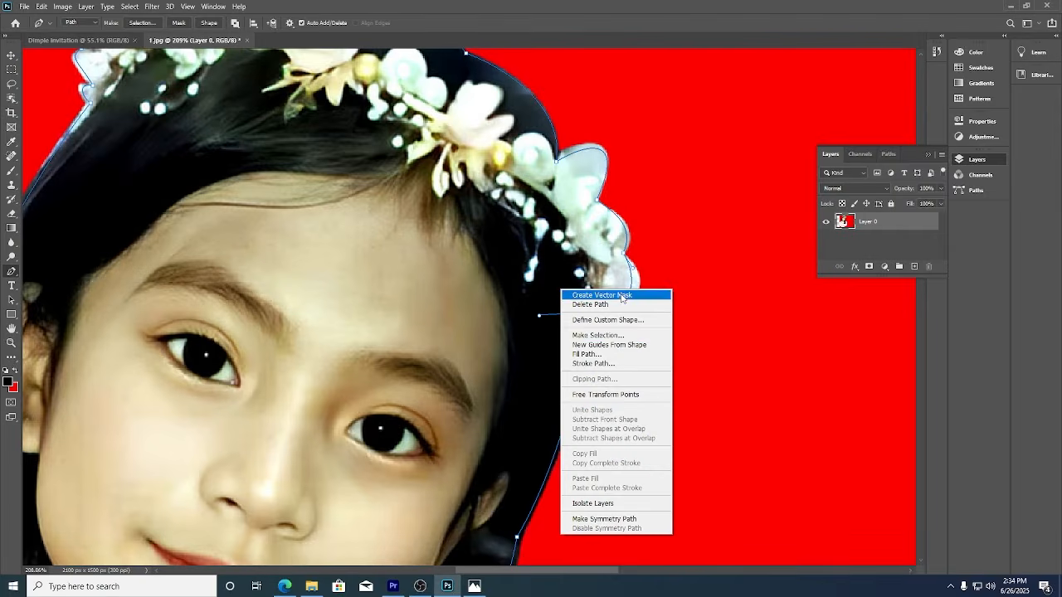
click(619, 336)
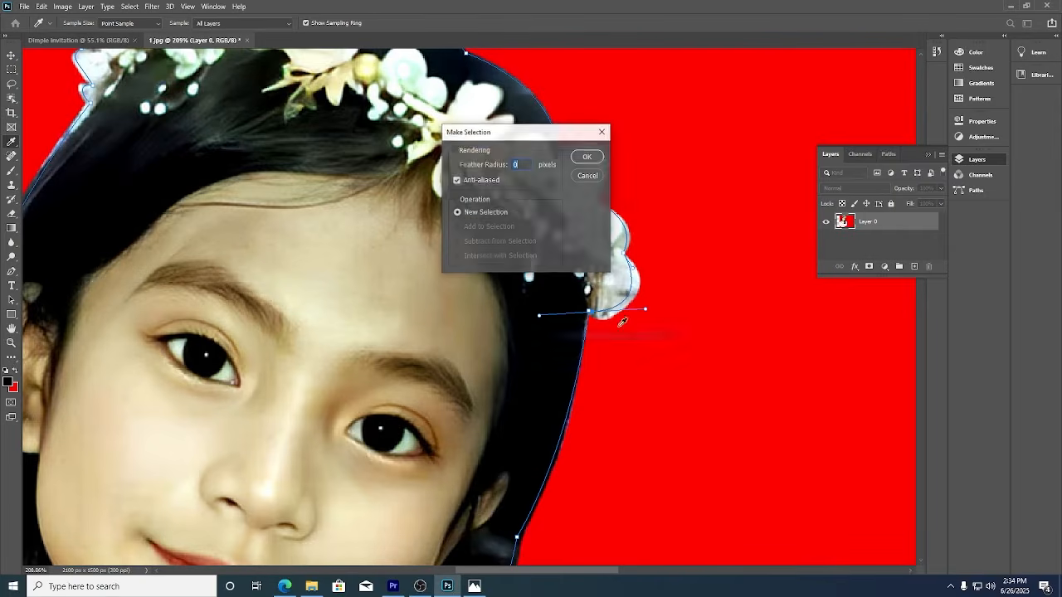
click(586, 156)
key(ctrl+0)
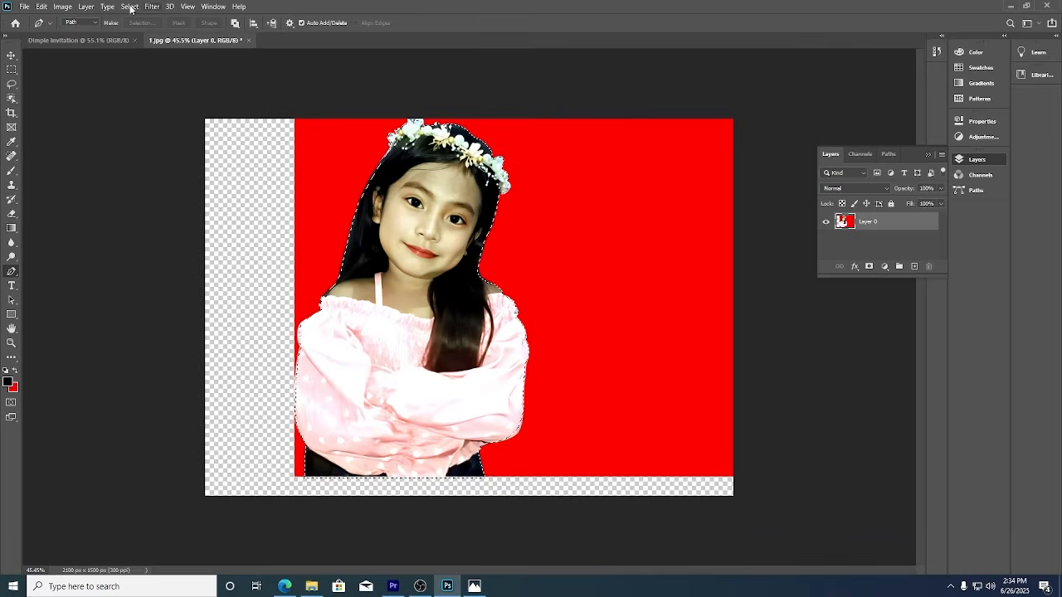
Move the selected girl into the invitation, scaling her to fit the left edge.
click(10, 55)
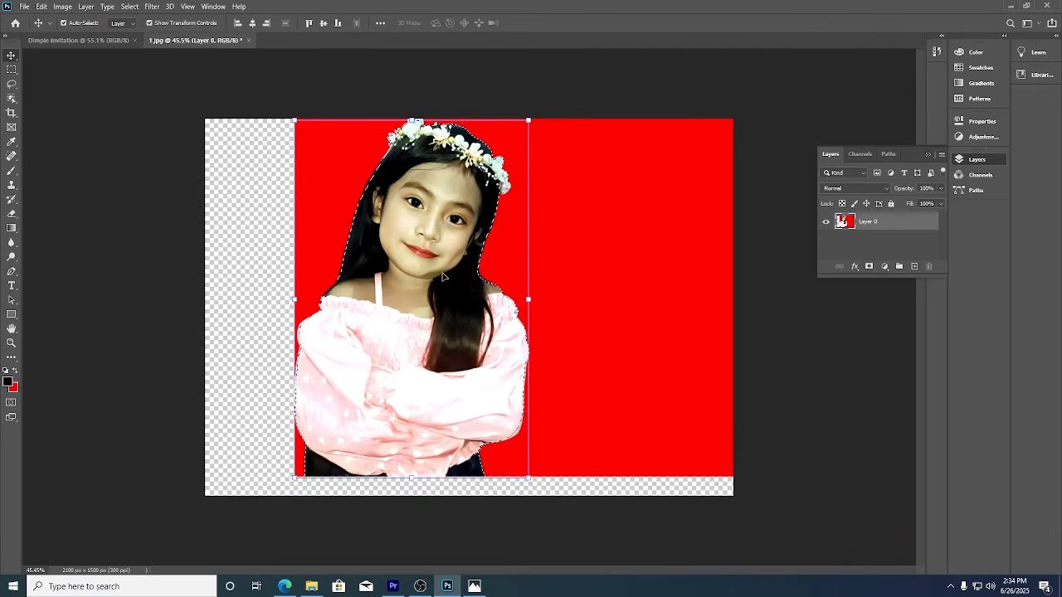
drag(440, 274, 399, 294)
drag(336, 55, 336, 141)
drag(360, 287, 332, 285)
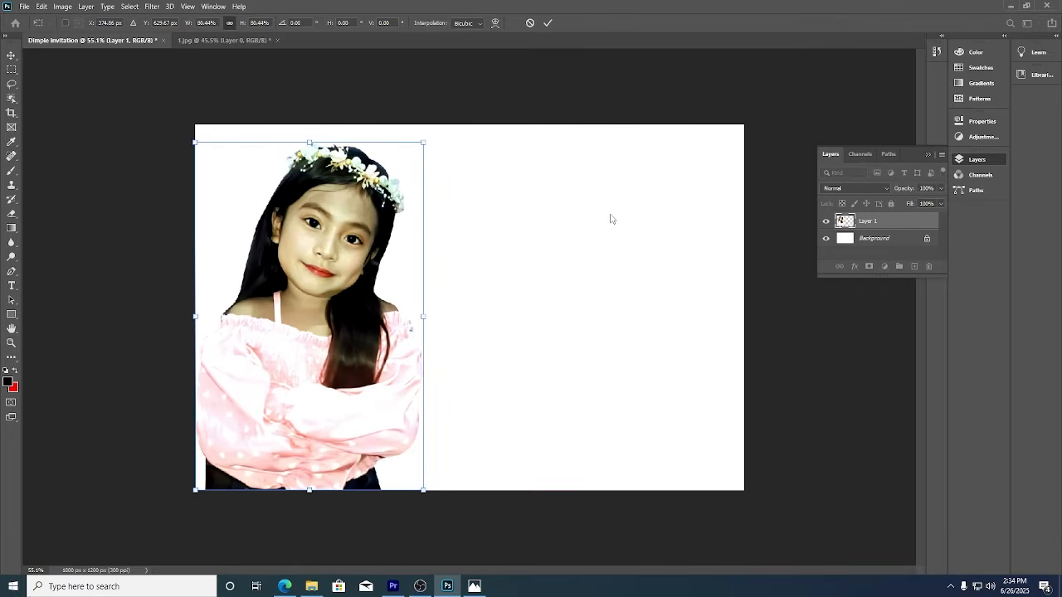
key(Return)
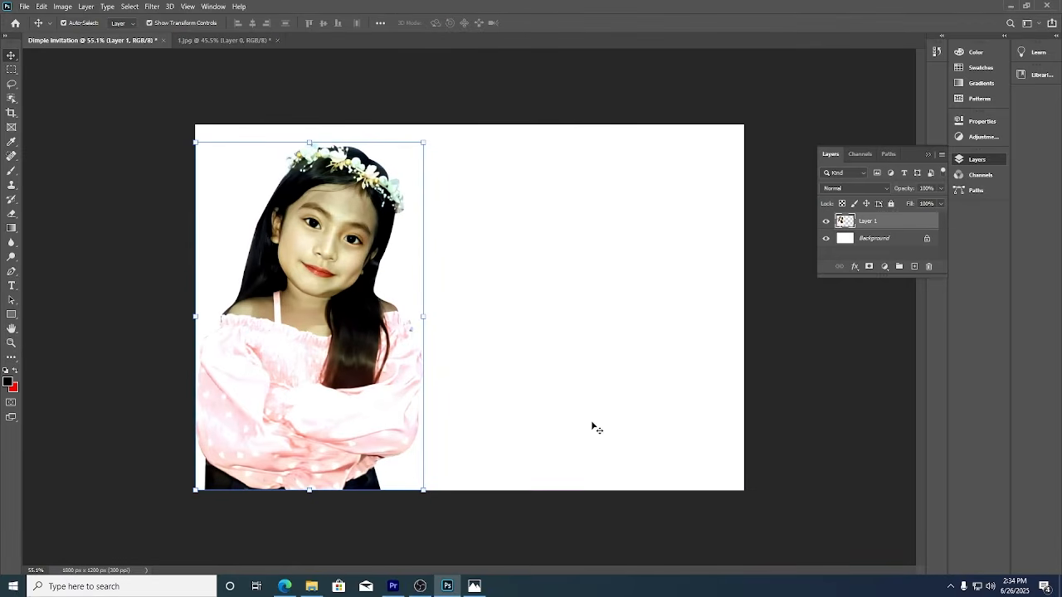
On 1.jpg, clear the selection, shift the photo left and remove its red background.
click(265, 40)
key(ctrl+z)
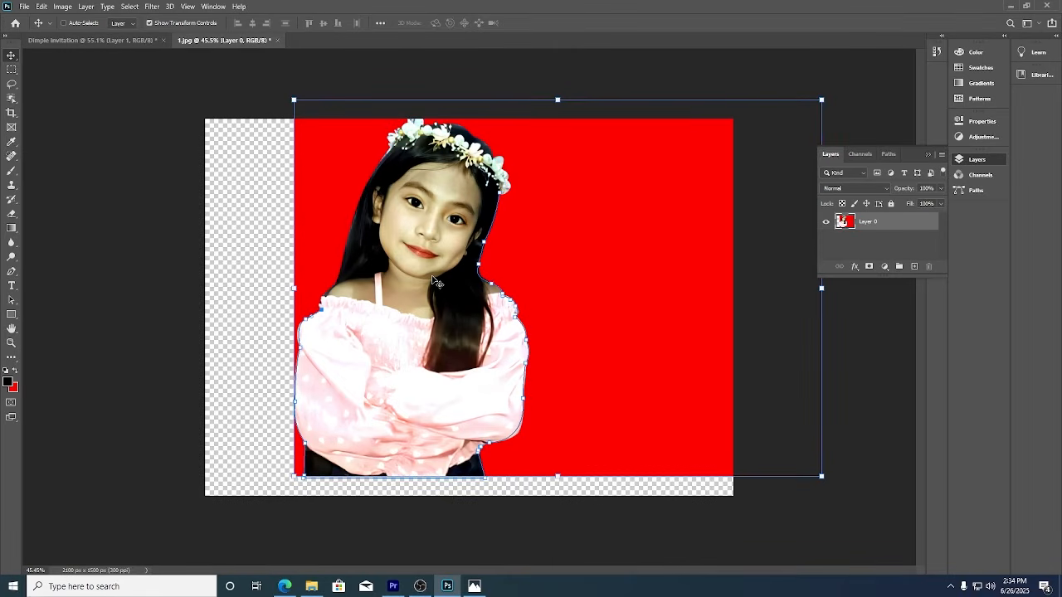
drag(432, 280, 334, 292)
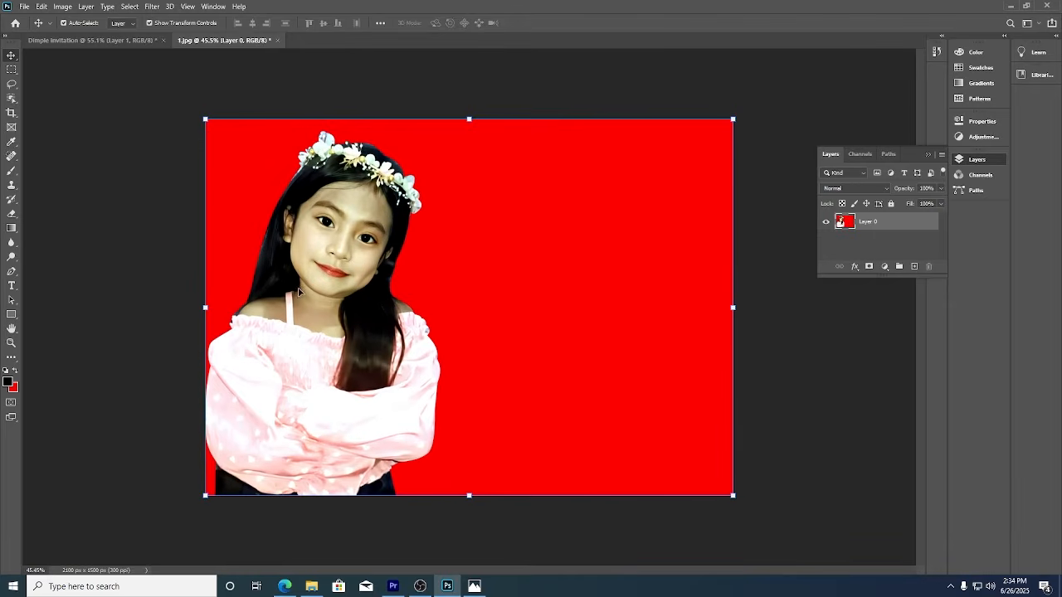
click(977, 121)
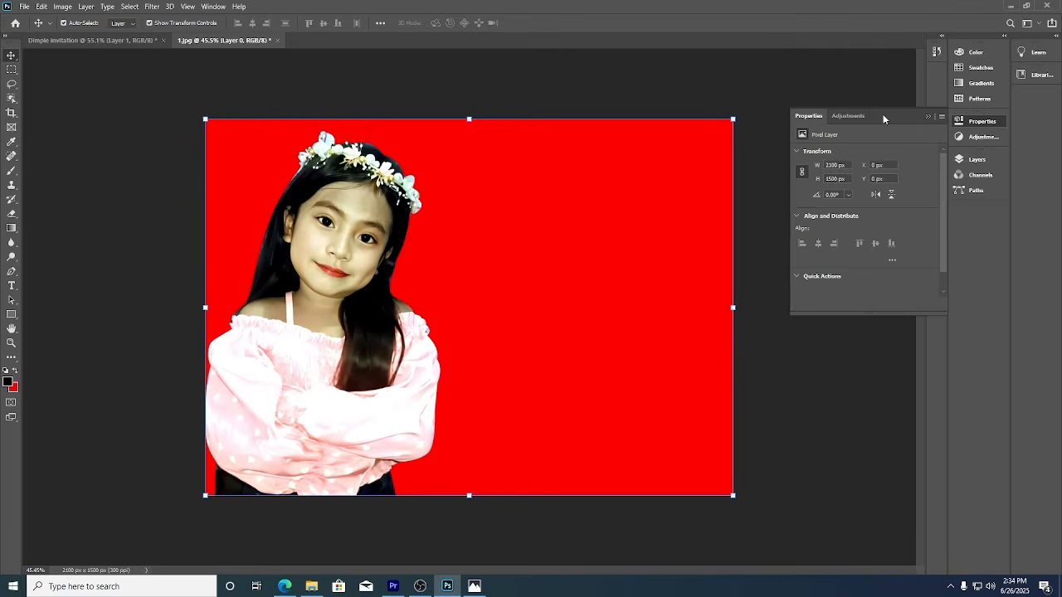
drag(942, 208, 942, 242)
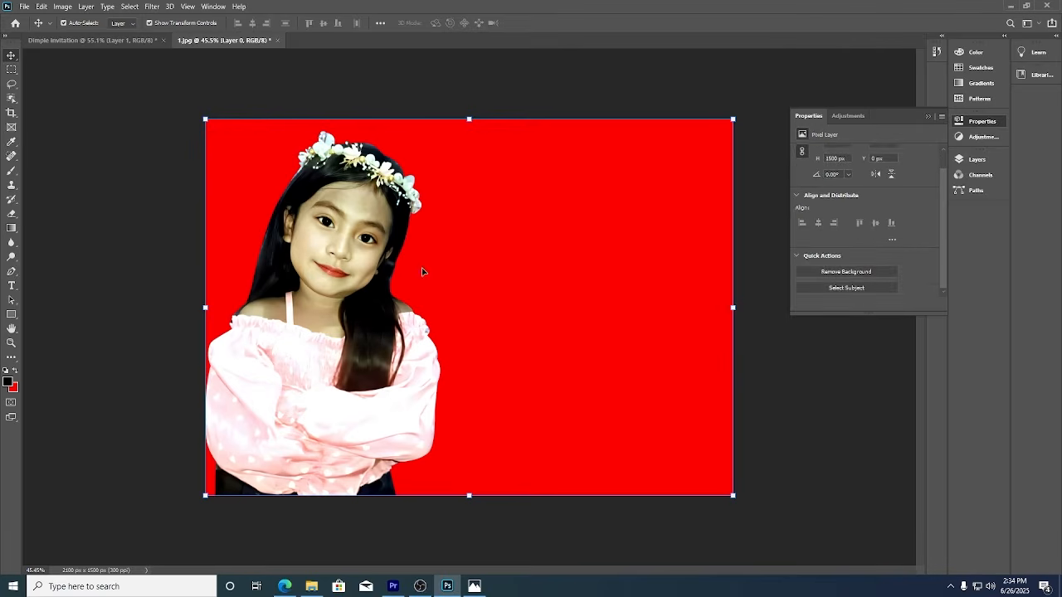
click(859, 279)
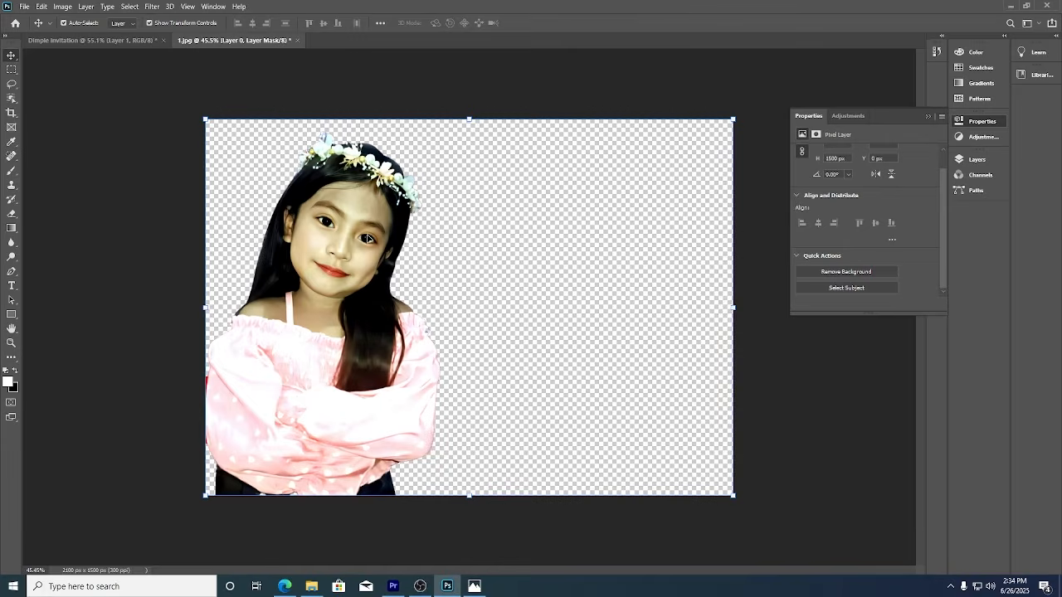
Back in the invitation, enlarge the Layers panel and select the Background layer.
click(64, 38)
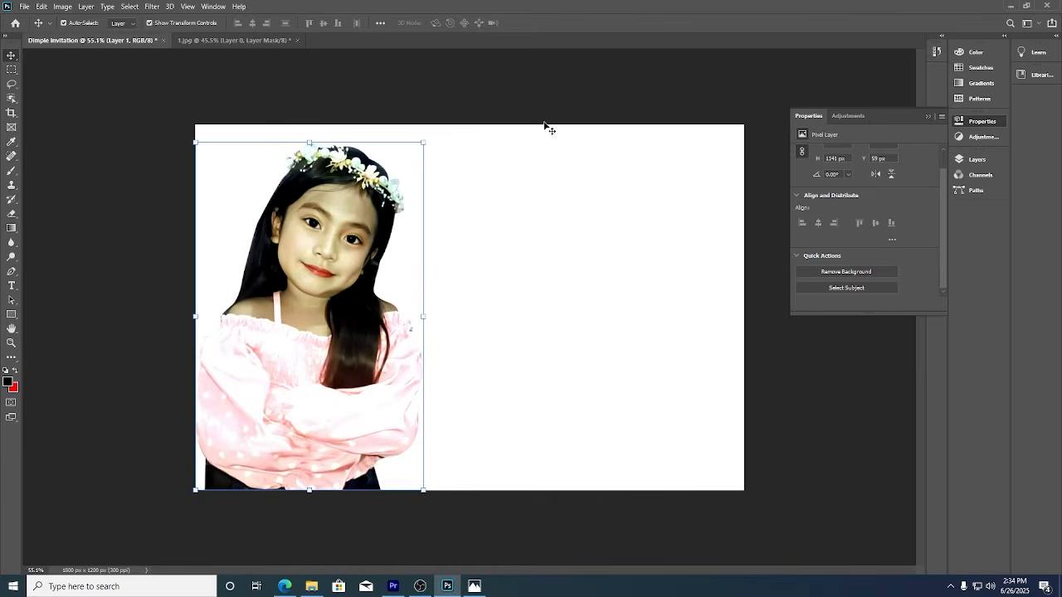
click(539, 213)
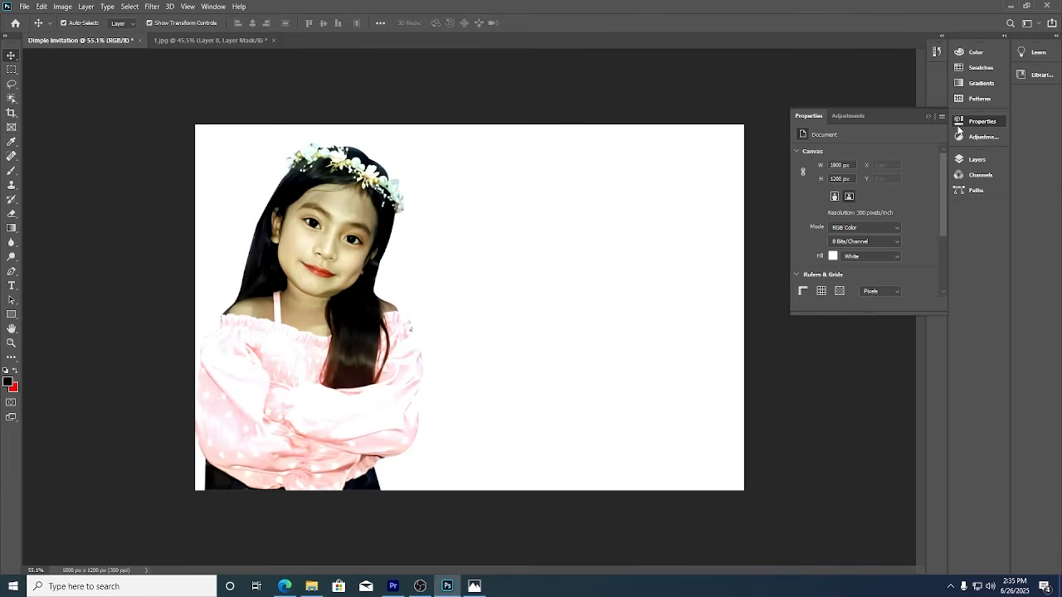
click(991, 159)
drag(896, 277, 897, 533)
click(902, 240)
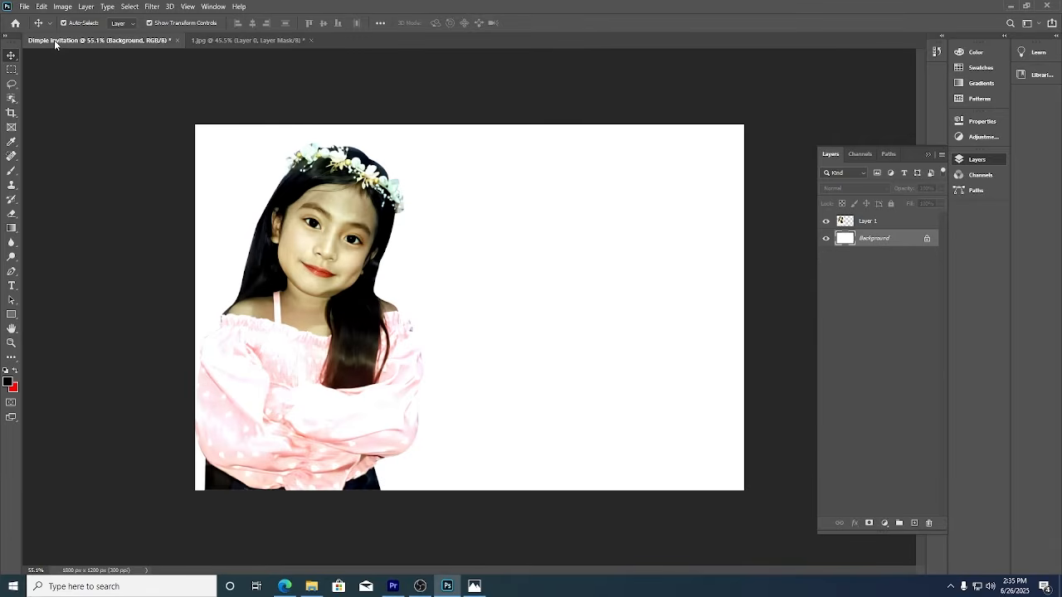
Place the rainbow castle image and stretch it to fill the whole canvas.
click(30, 10)
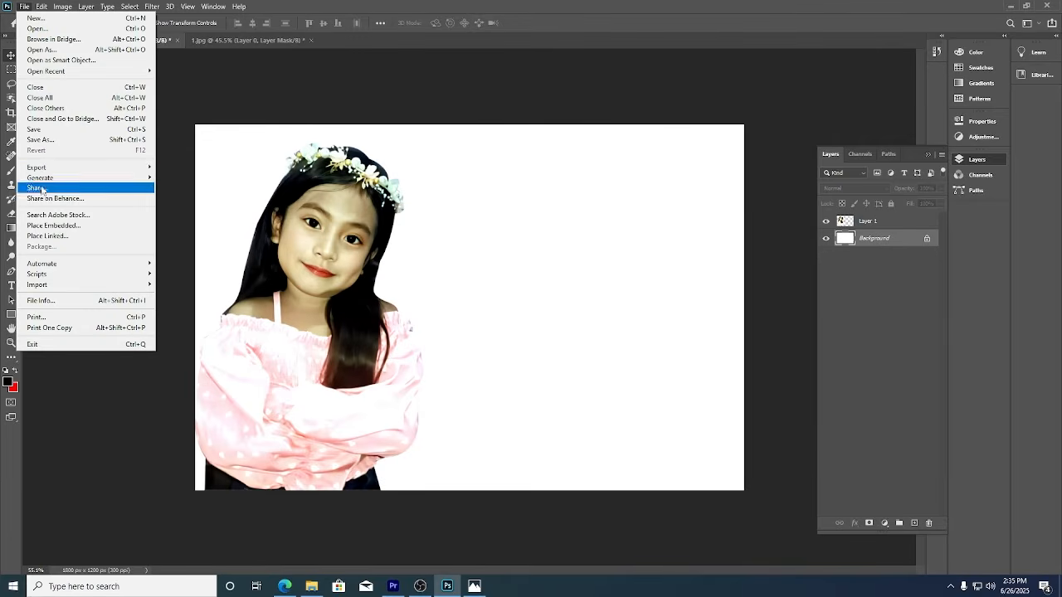
click(50, 226)
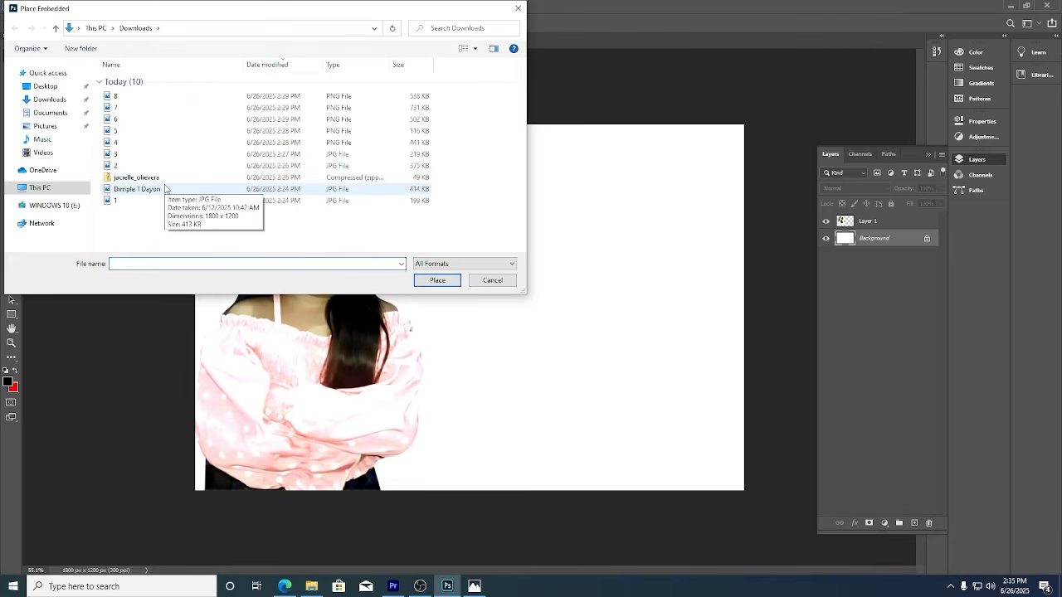
drag(295, 8, 1061, 131)
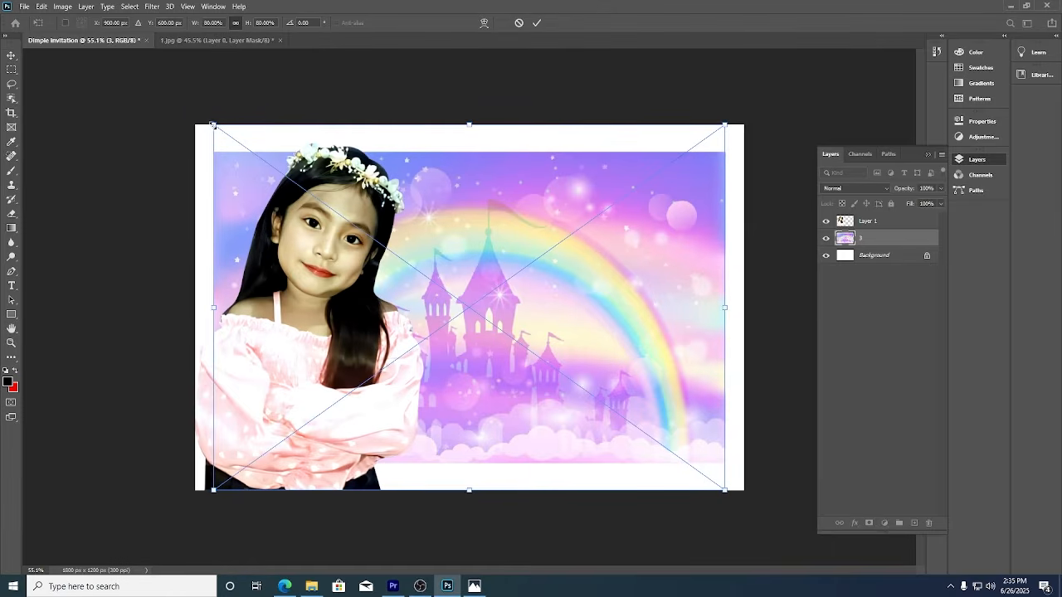
drag(213, 125, 189, 107)
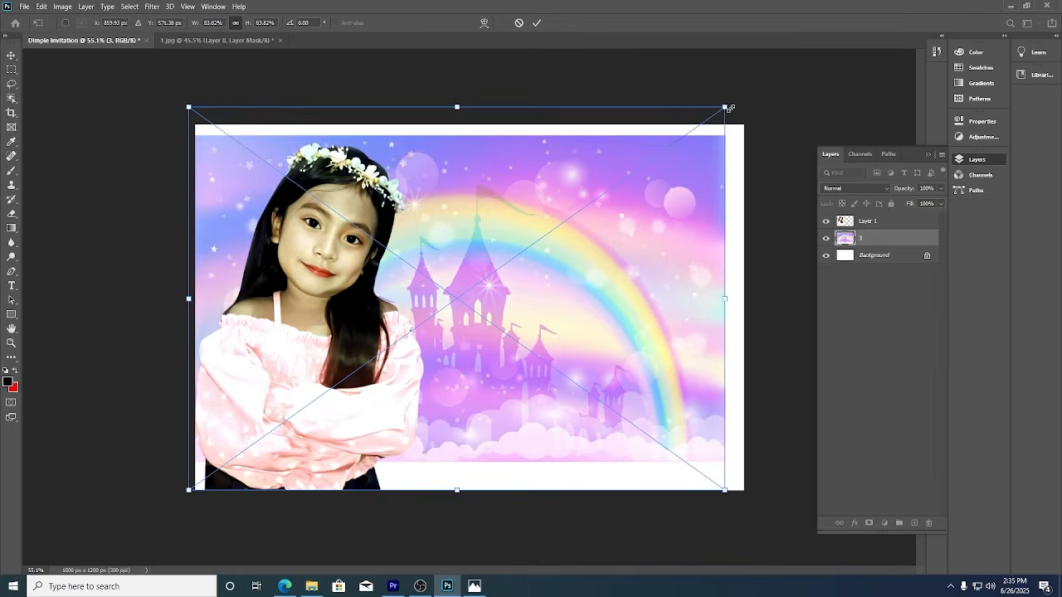
drag(728, 108, 749, 91)
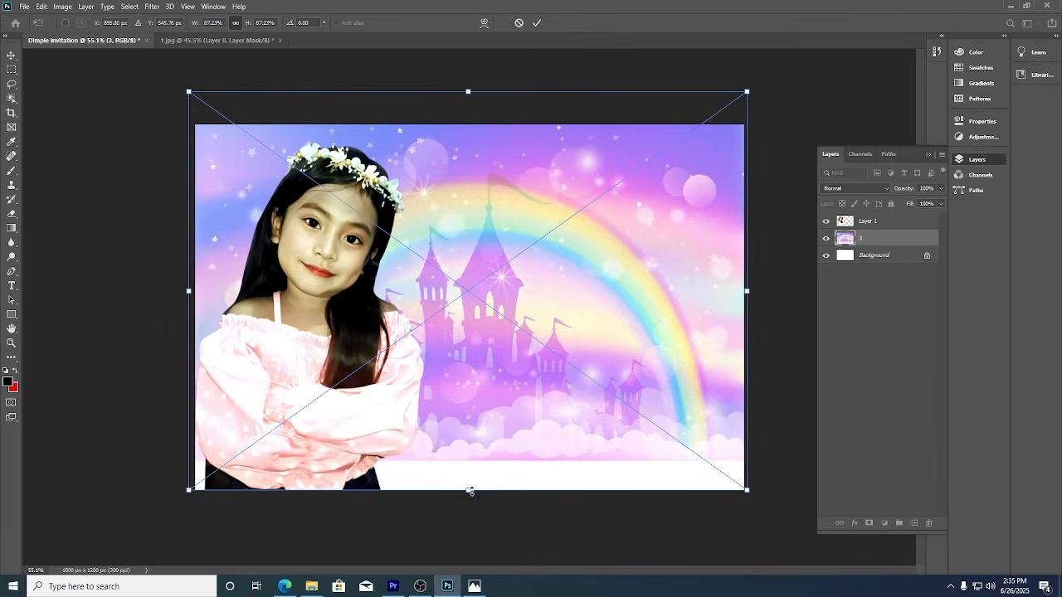
drag(469, 490, 469, 524)
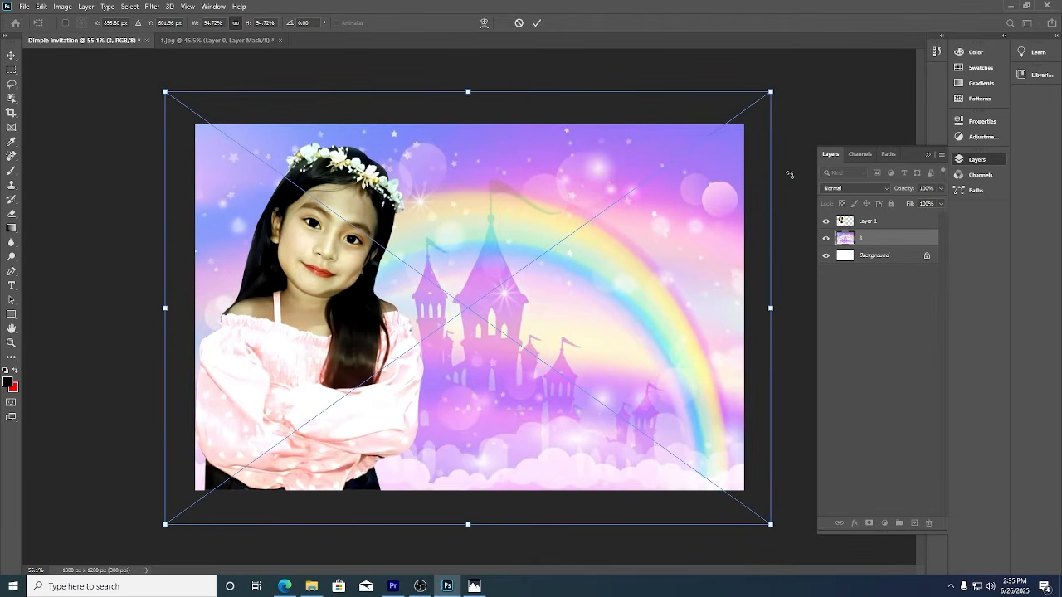
click(540, 24)
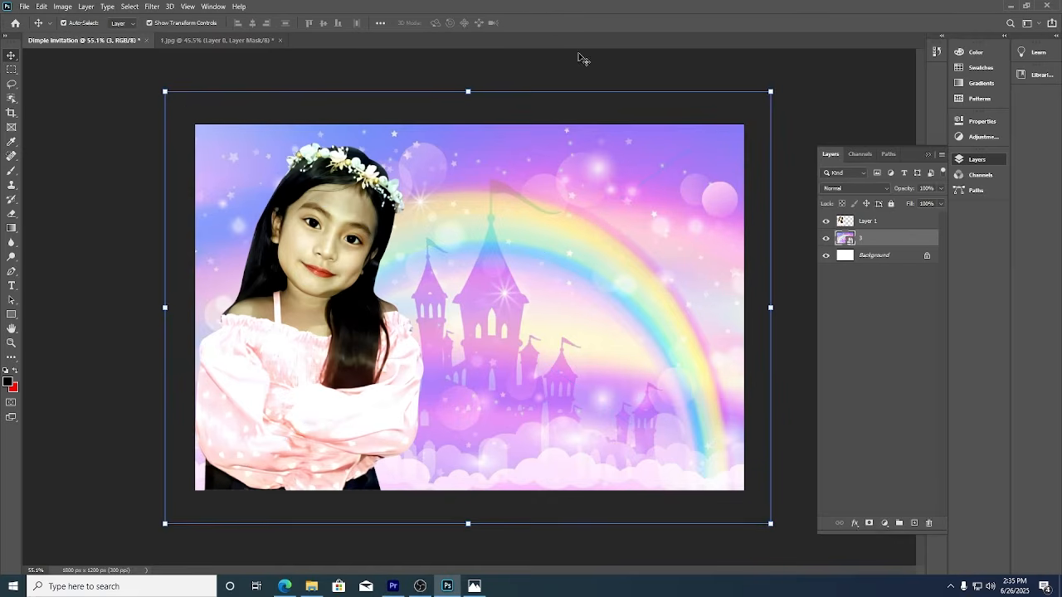
Add a new layer above the girl and choose the Jacoille Olivera Regular font.
click(882, 228)
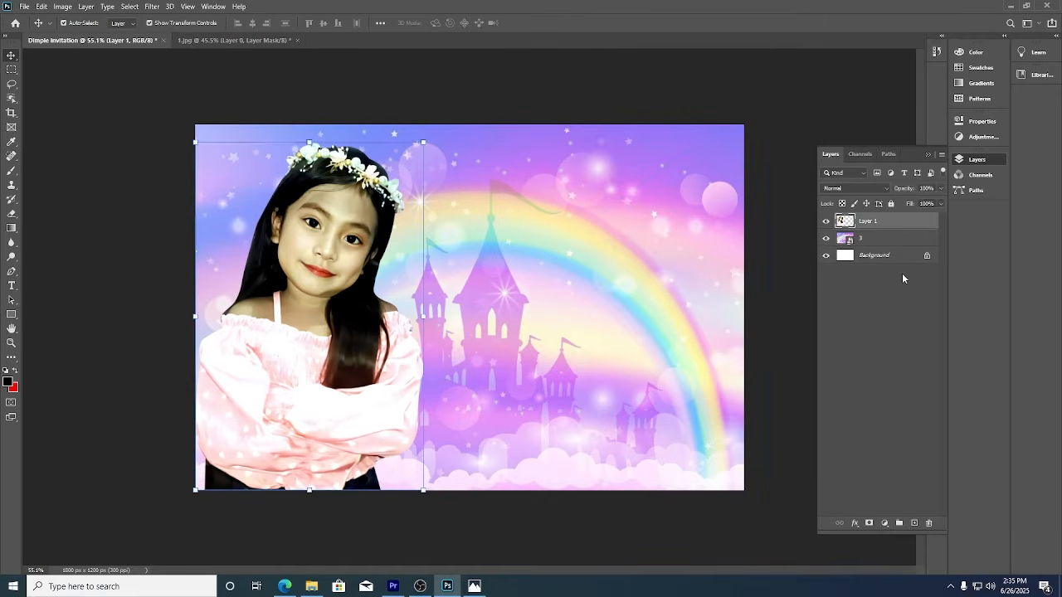
click(914, 524)
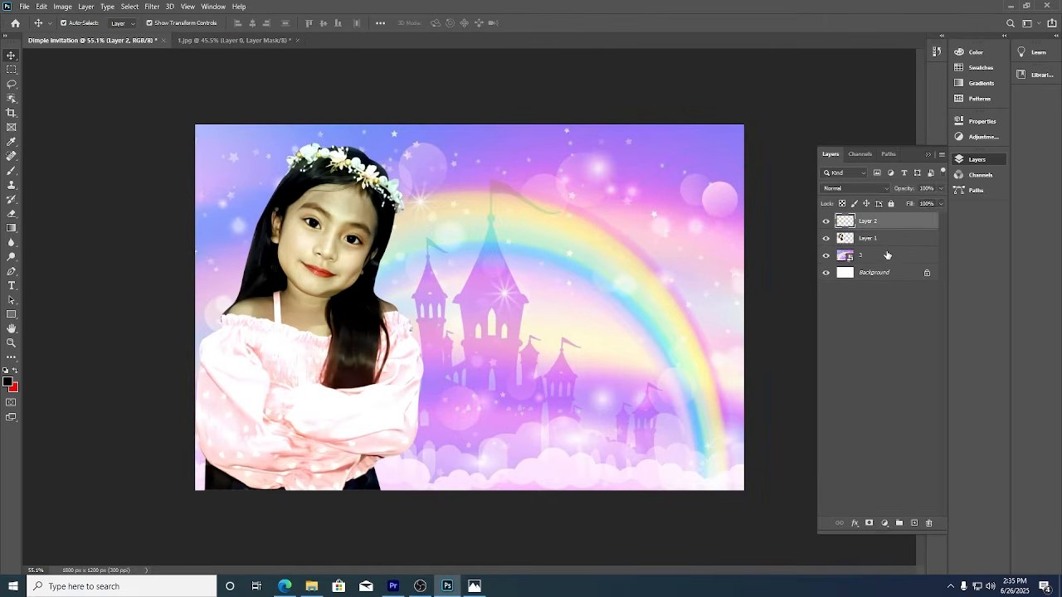
click(12, 285)
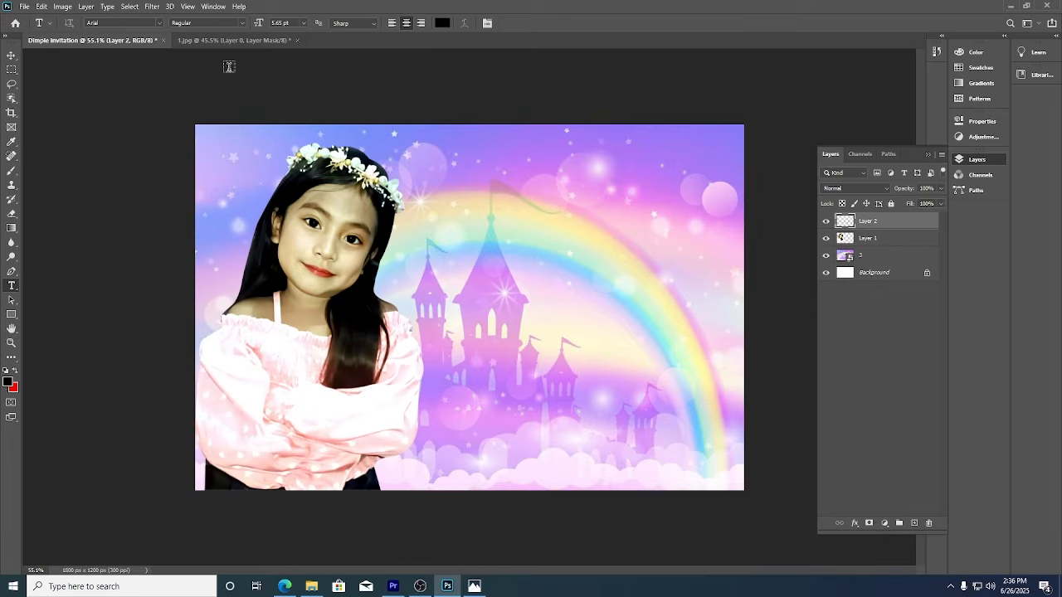
click(160, 24)
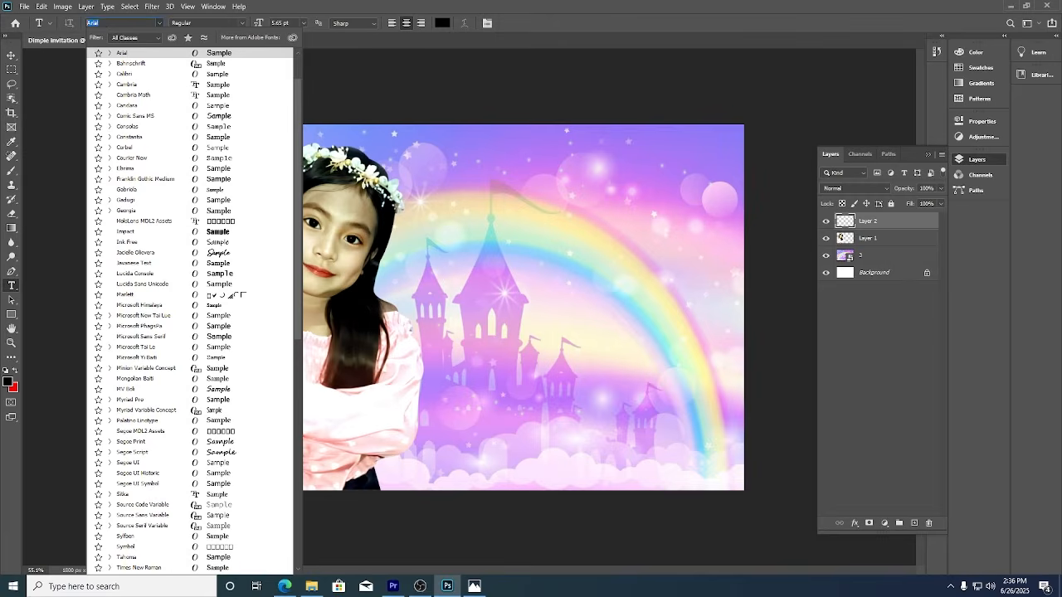
text(Jac)
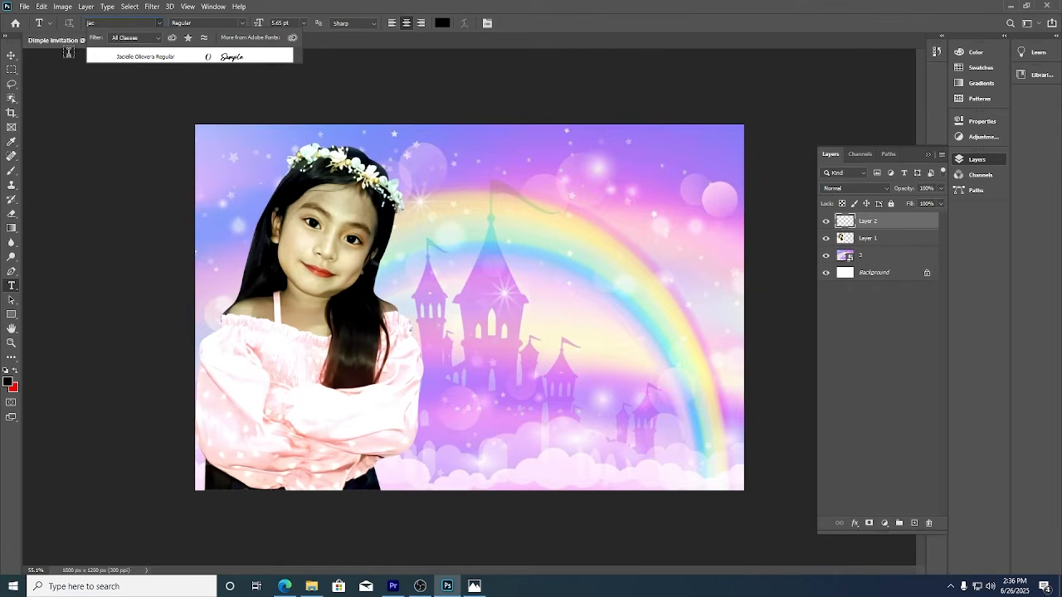
click(166, 60)
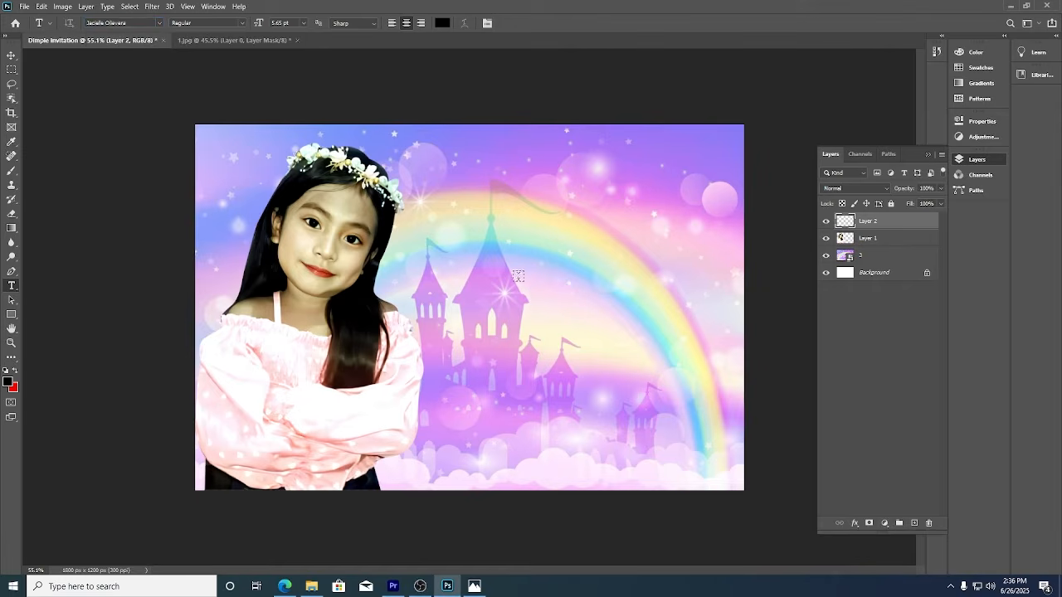
Place placeholder text over the castle and enlarge it.
click(524, 312)
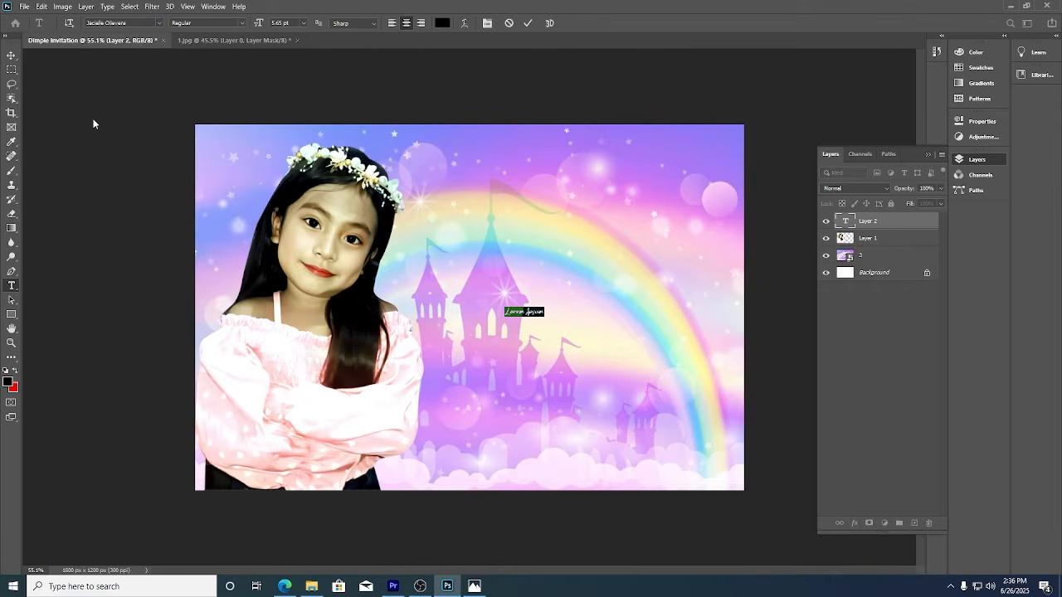
click(13, 57)
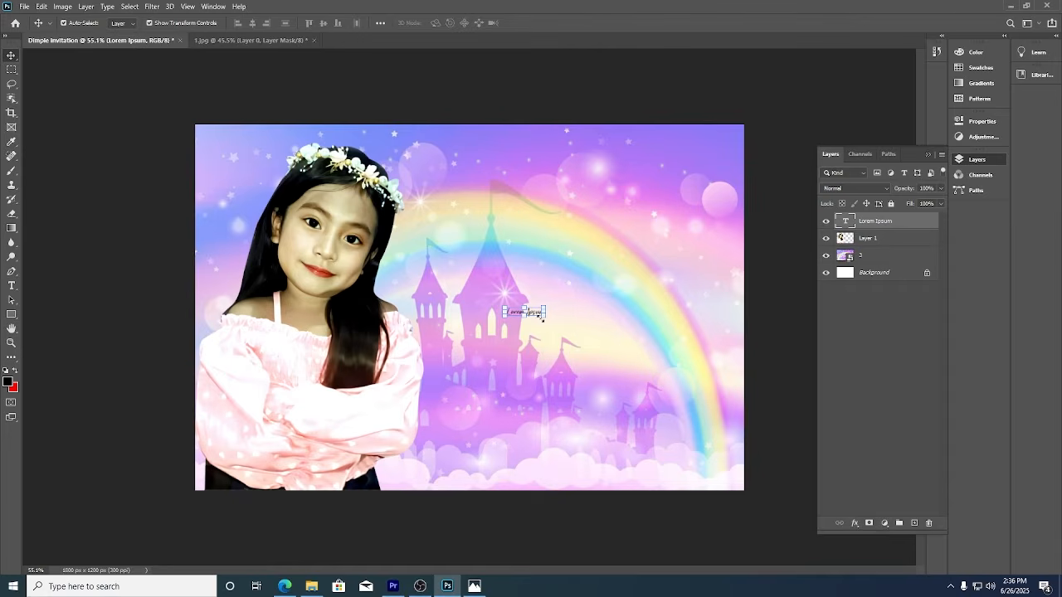
drag(542, 317, 711, 372)
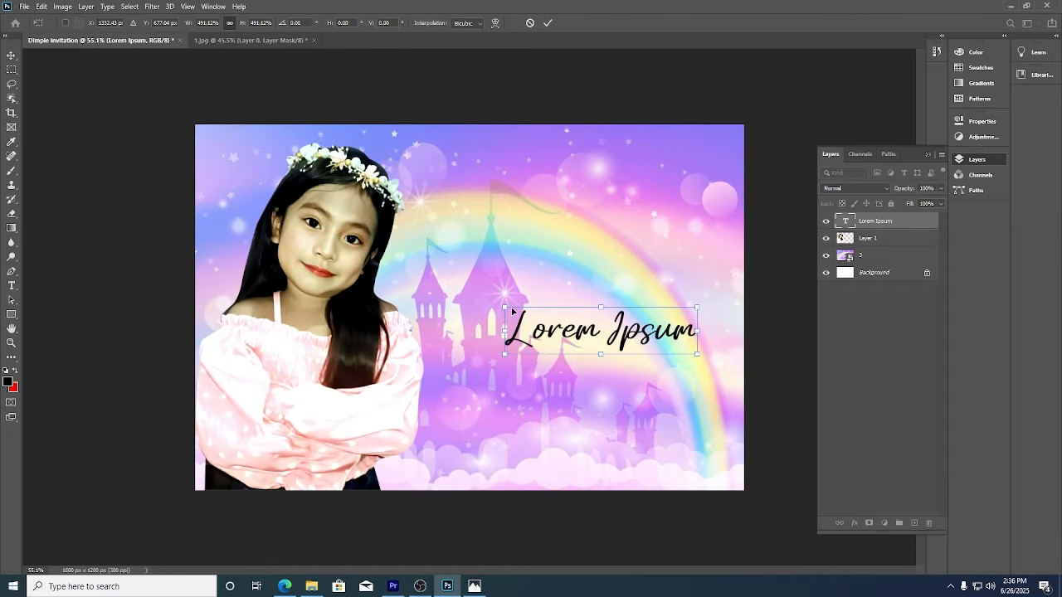
drag(506, 308, 430, 289)
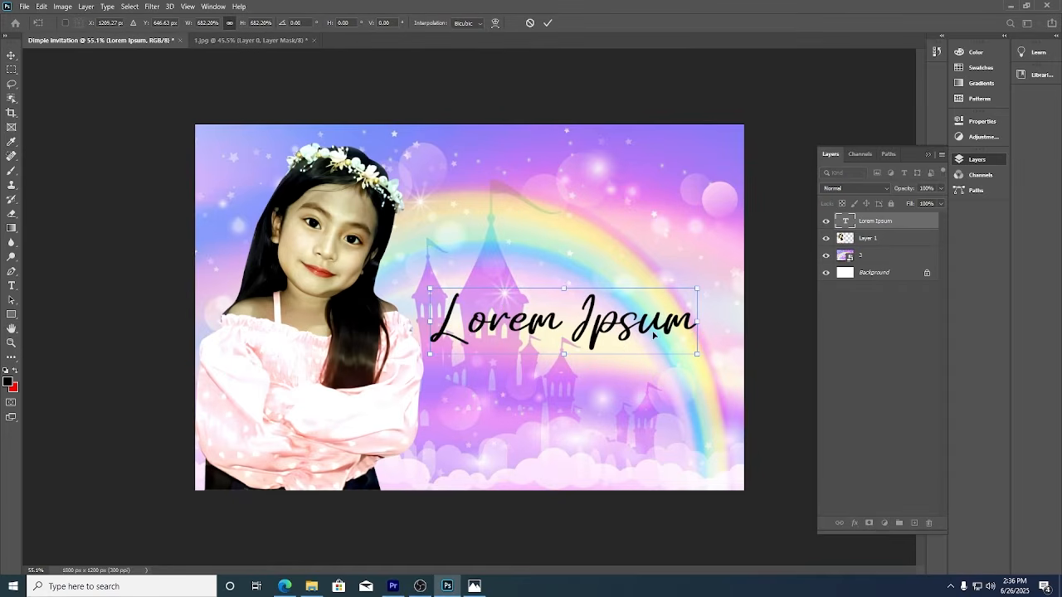
key(Return)
Replace the placeholder text with the girl's full name.
click(12, 285)
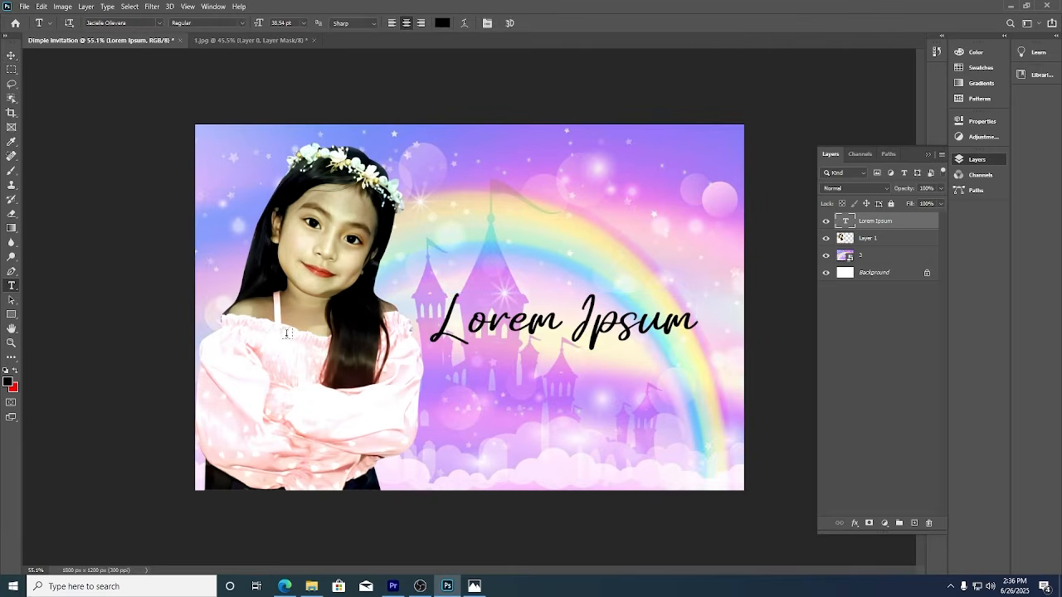
drag(439, 322, 702, 367)
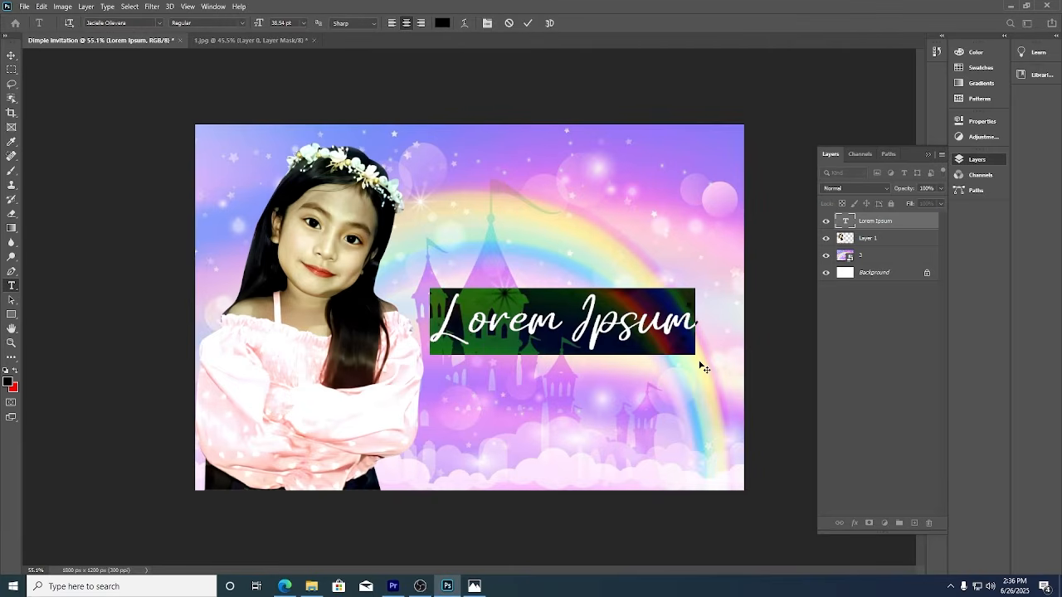
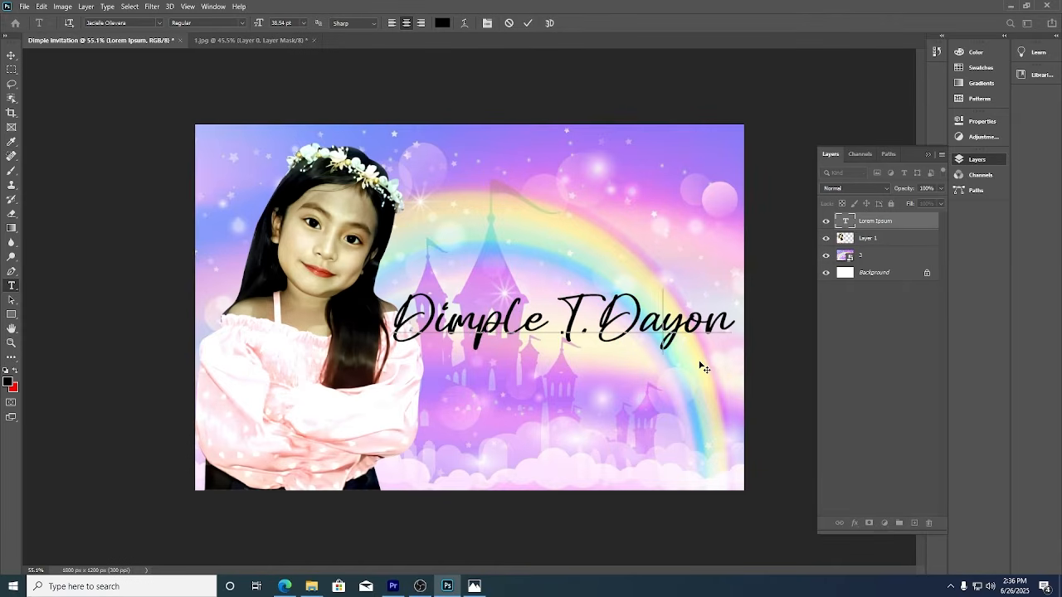
key(Left)
key(Left)
key(Left)
key(Right)
click(527, 23)
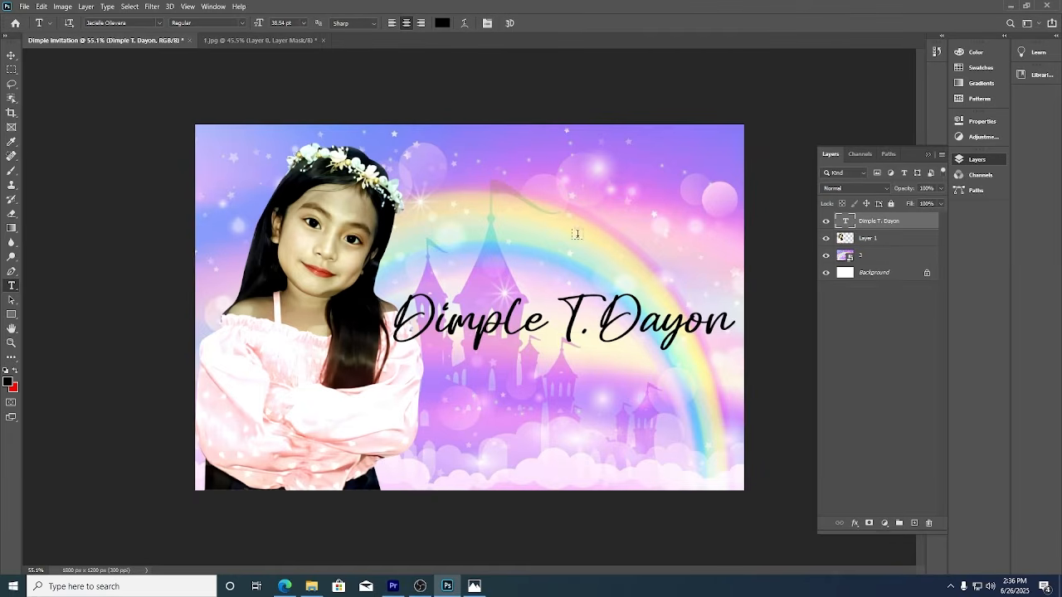
Shrink the girl slightly, nudge the name up, and add a new empty layer.
click(11, 55)
click(392, 249)
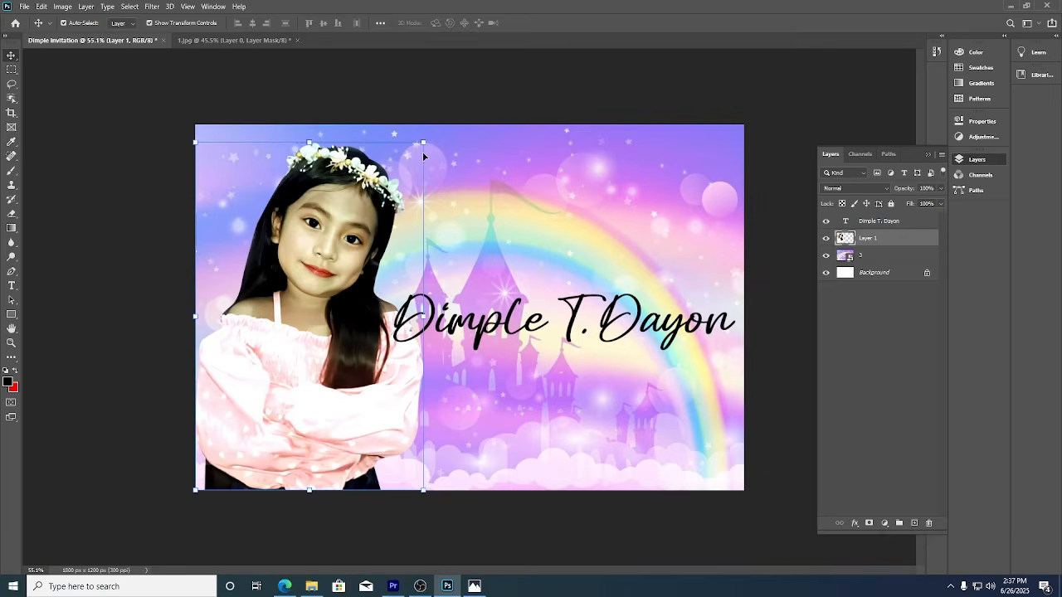
drag(423, 155, 414, 166)
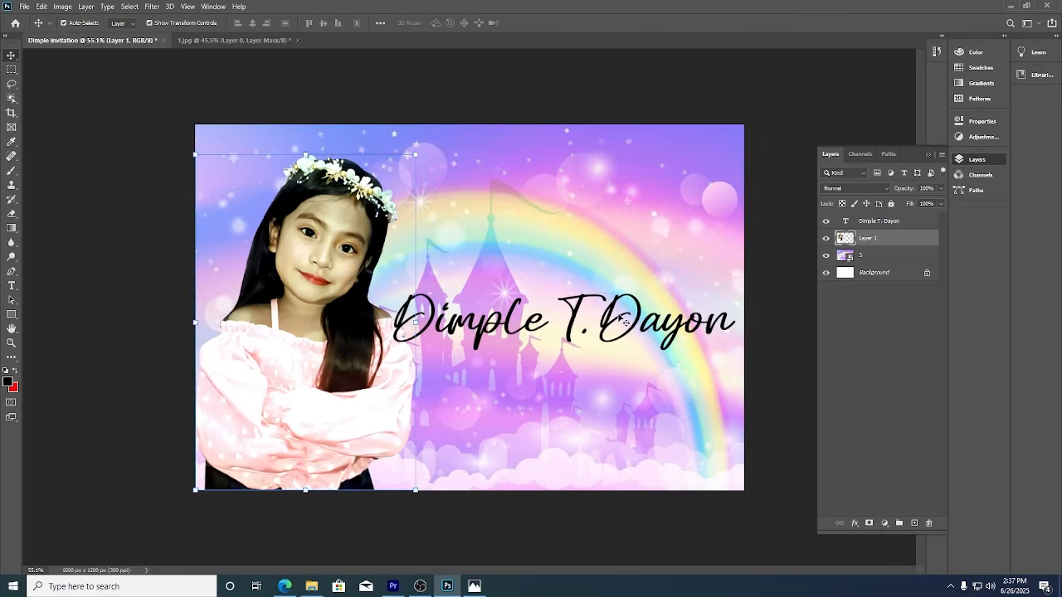
drag(630, 325, 636, 302)
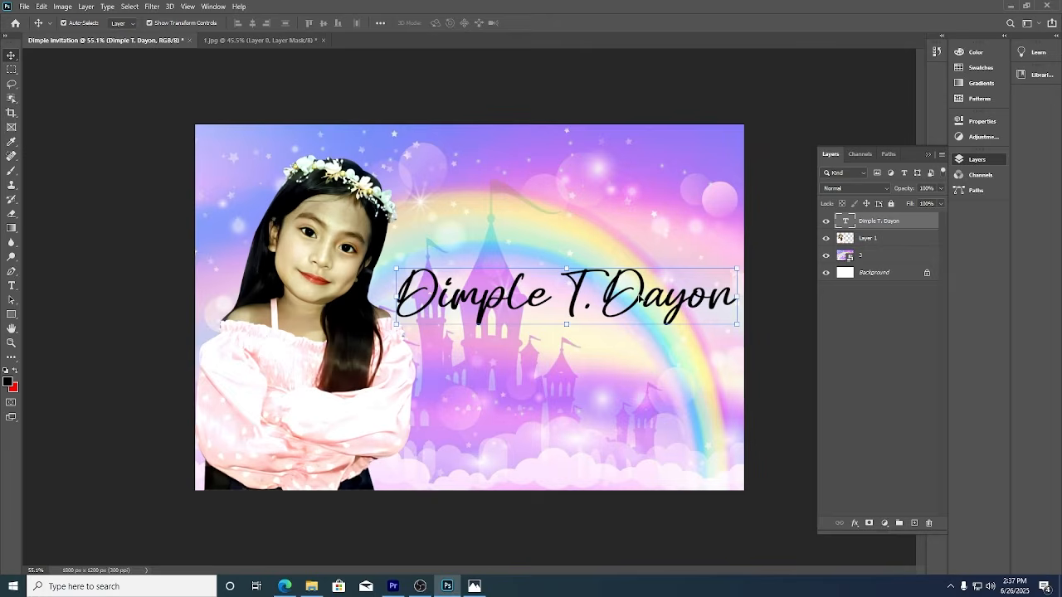
click(848, 354)
click(900, 222)
click(913, 522)
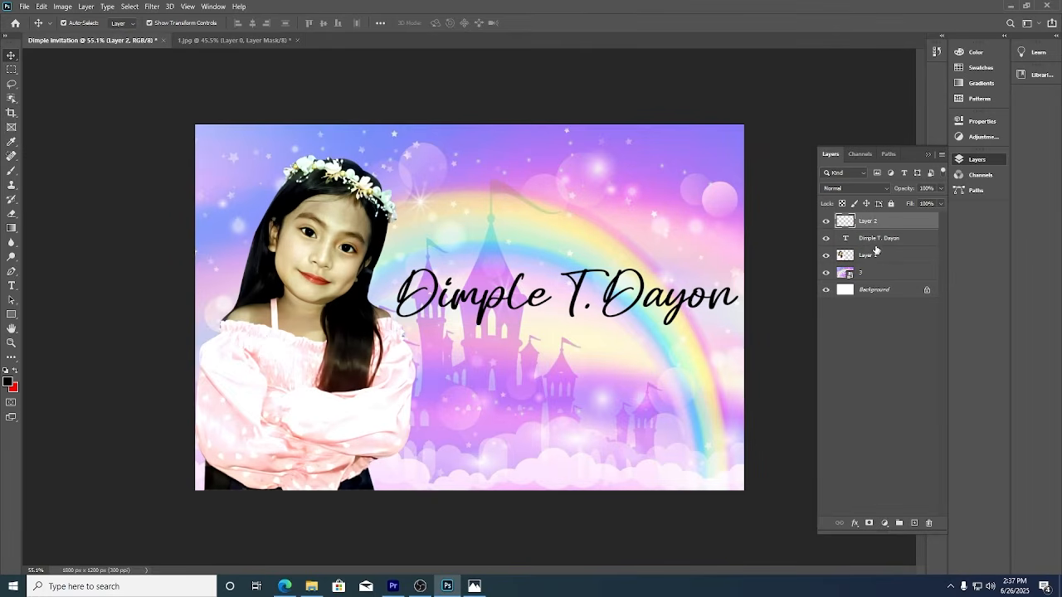
Place the colourful wave image and clip it into the name lettering.
click(25, 7)
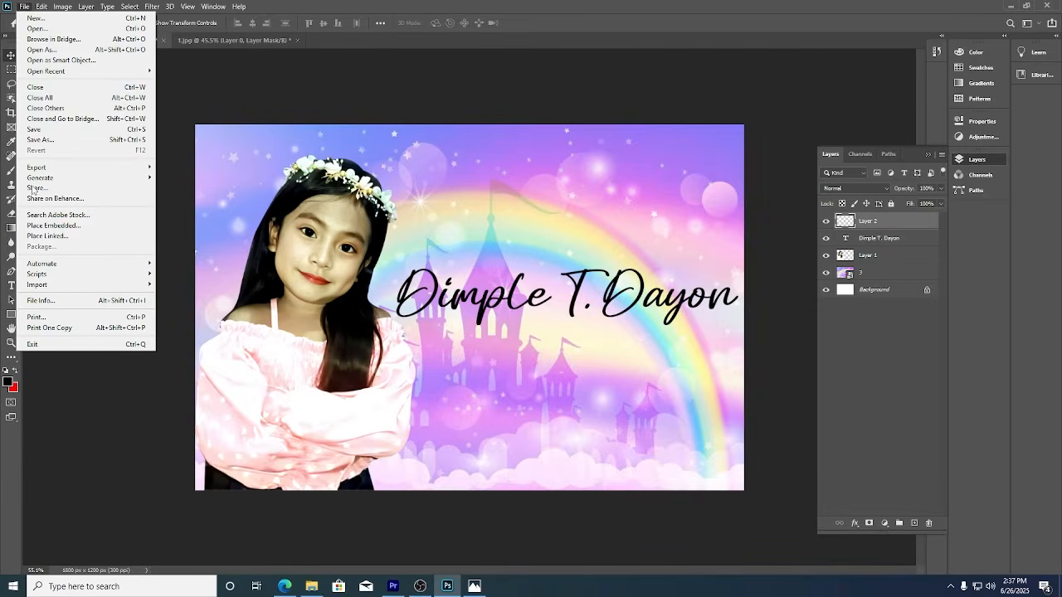
click(30, 232)
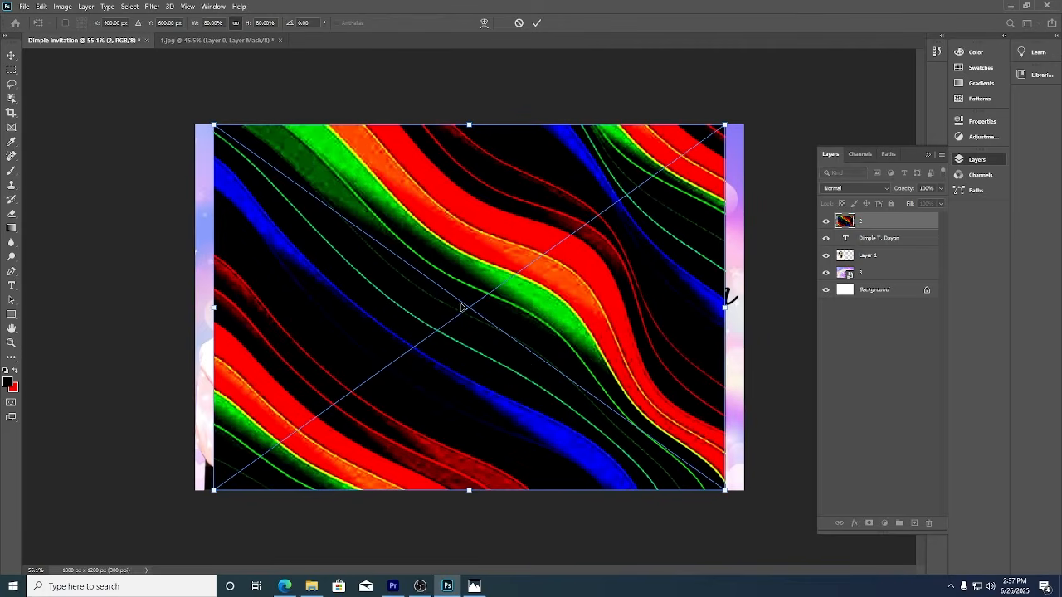
click(538, 23)
right_click(913, 223)
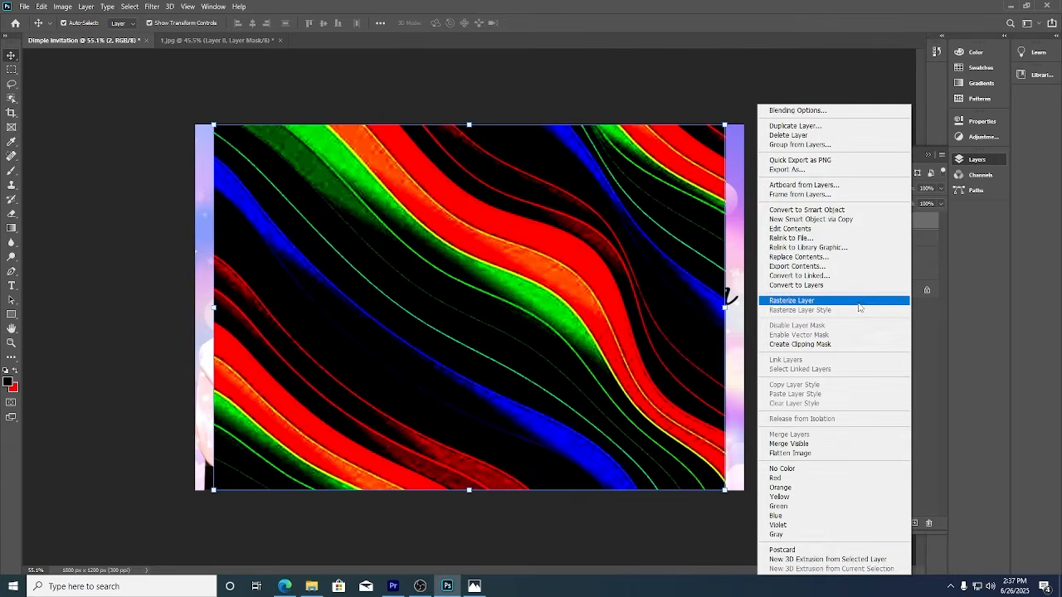
click(821, 343)
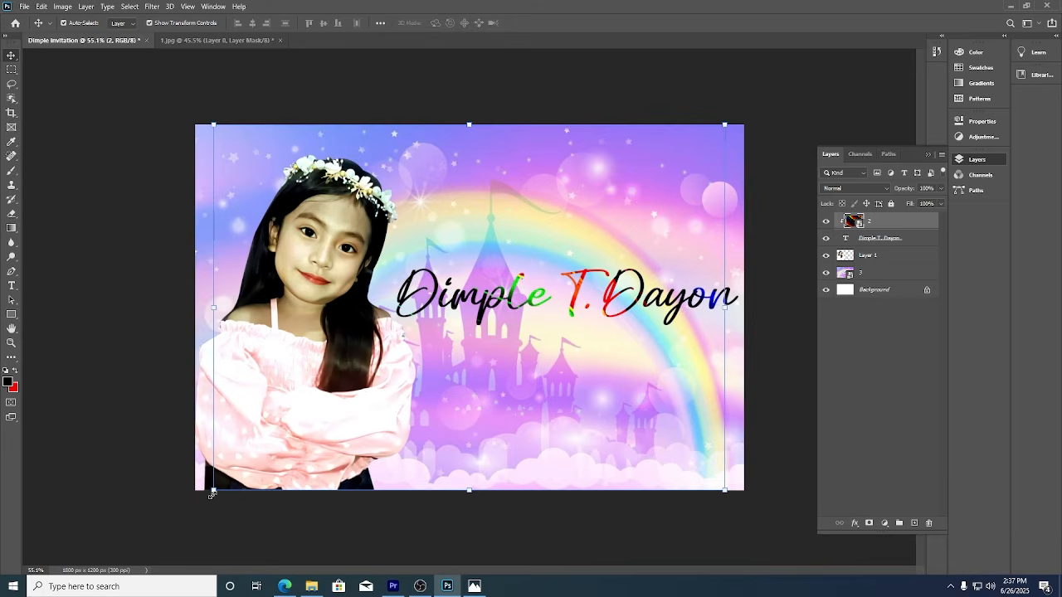
Resize and position the clipped wave image to span the whole name, then commit.
drag(213, 491, 425, 357)
drag(523, 235, 507, 286)
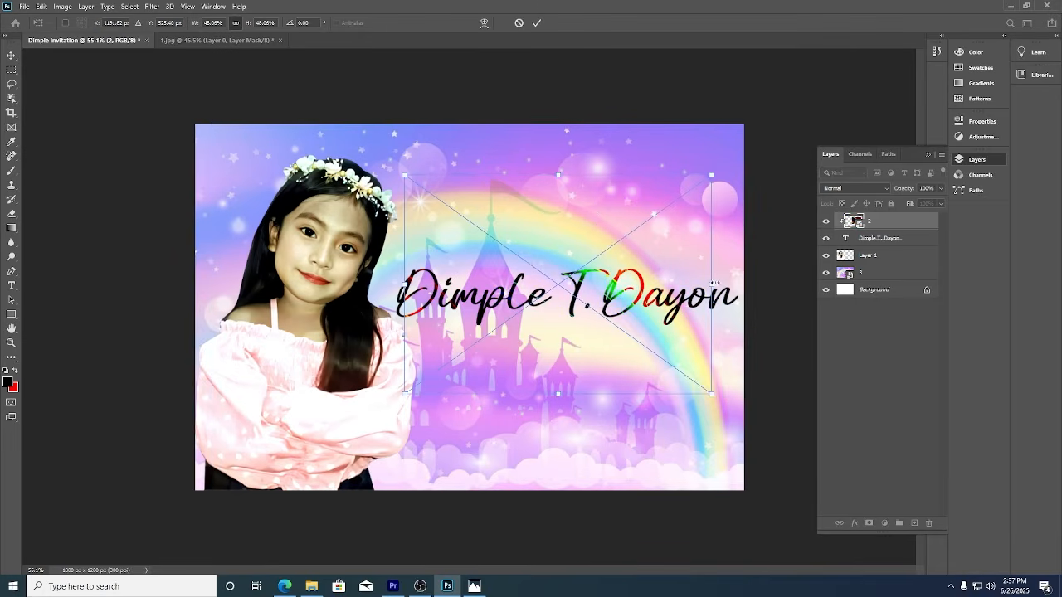
drag(712, 285, 763, 328)
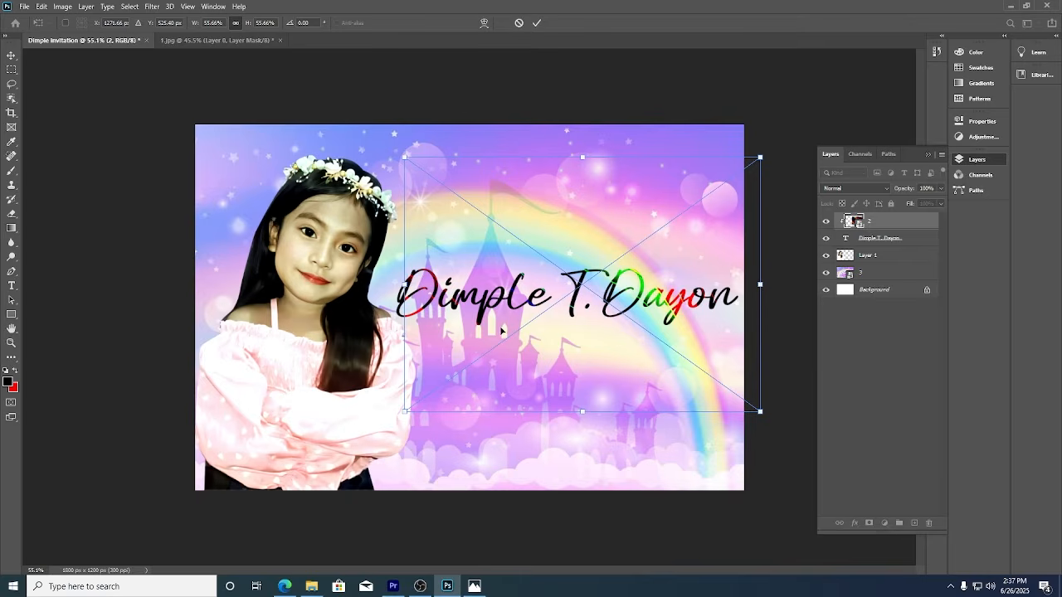
drag(400, 282, 388, 295)
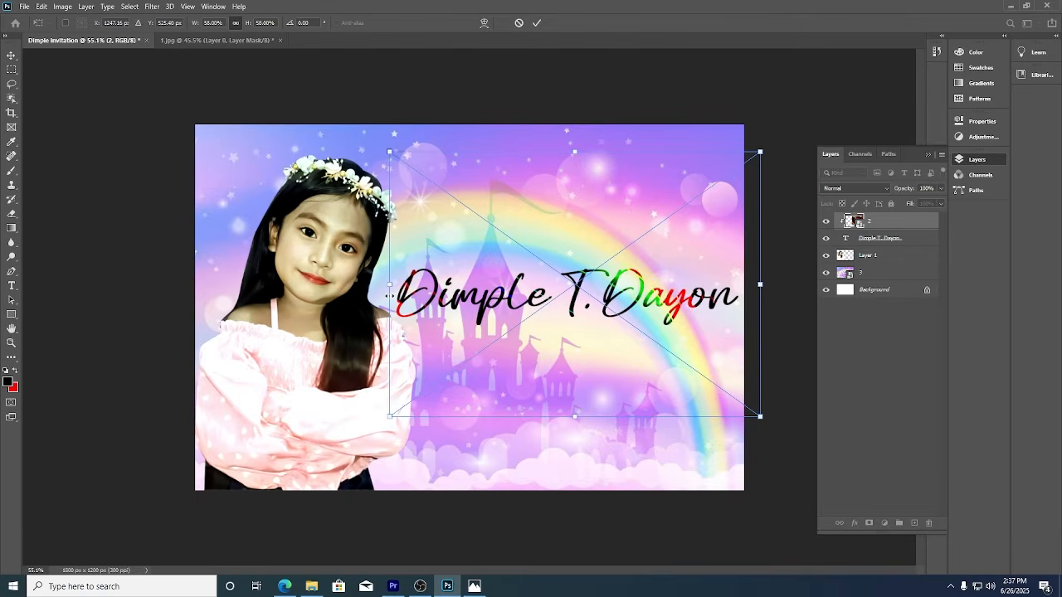
click(537, 24)
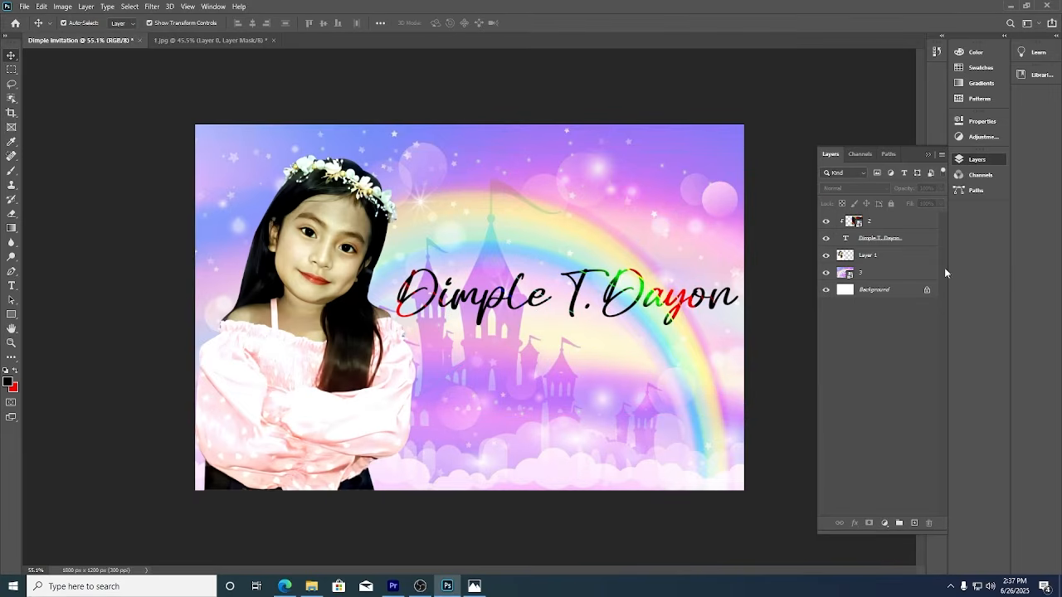
Give the name text layer a 3 px white (ffffff) stroke positioned outside the letters.
click(924, 239)
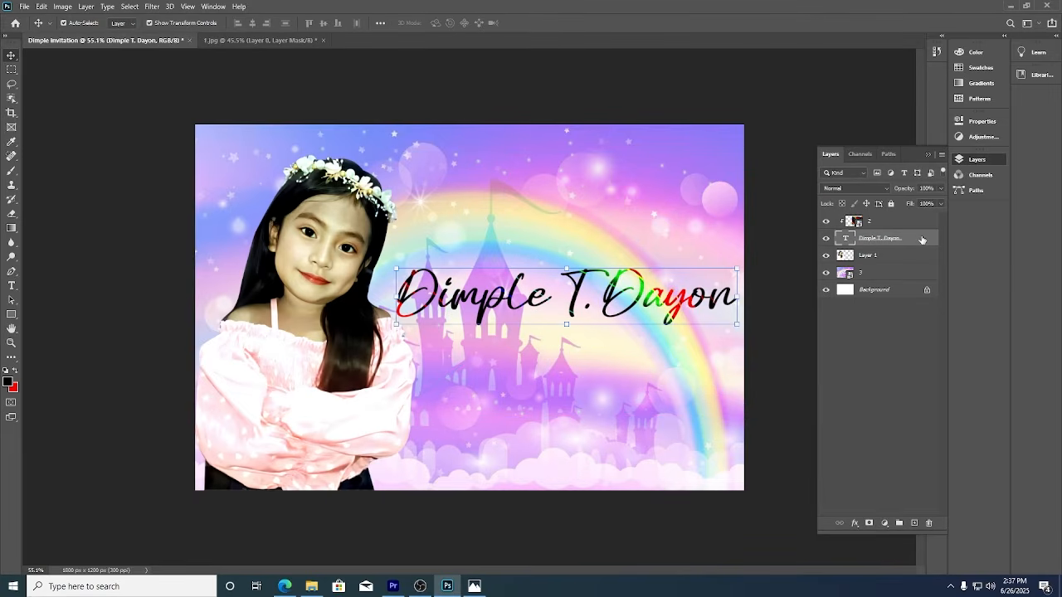
double_click(921, 239)
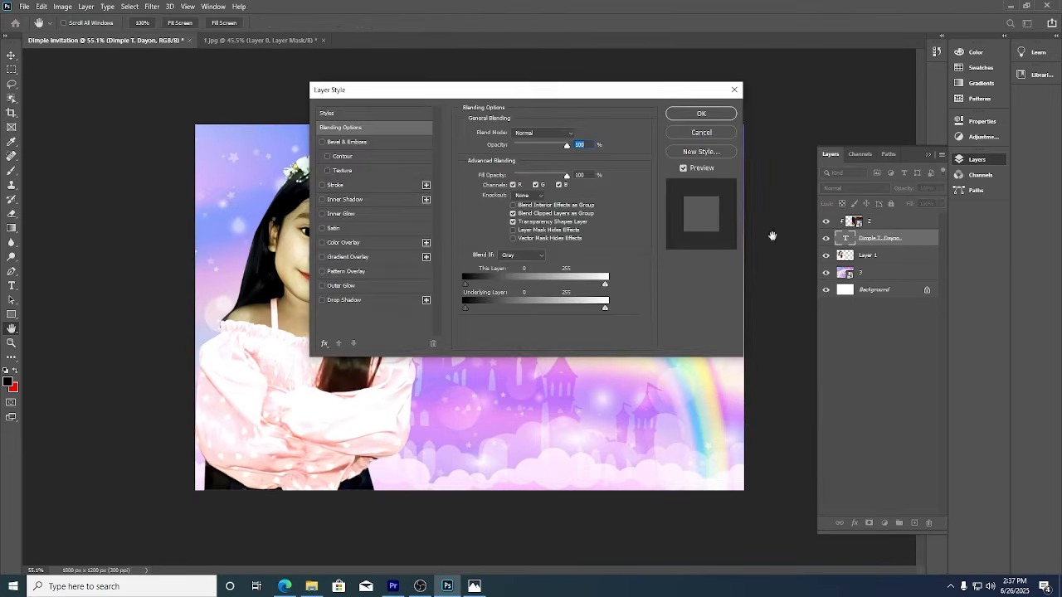
click(357, 186)
click(490, 213)
text(ffffff)
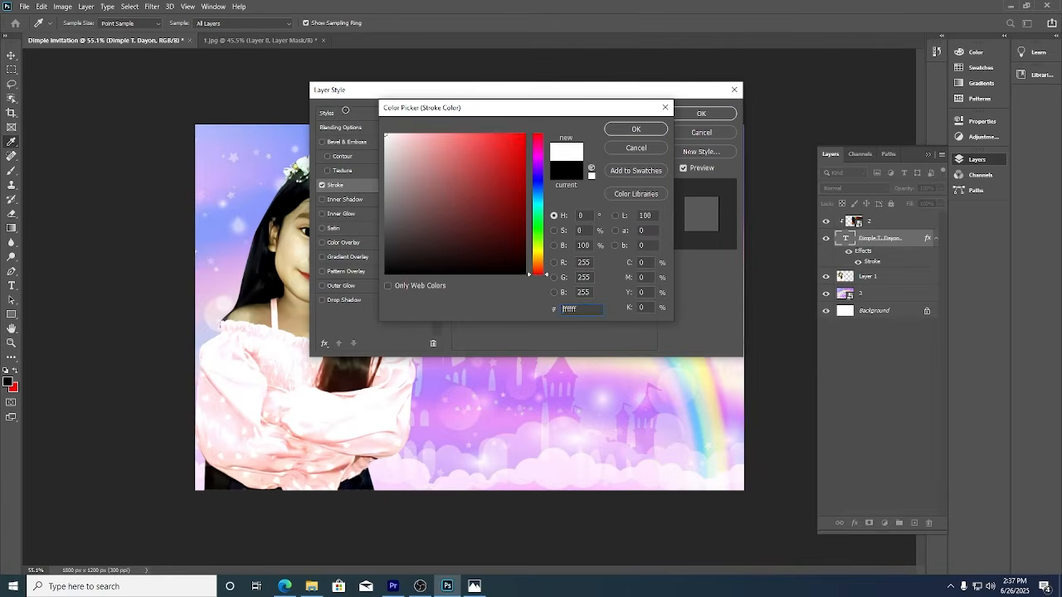
click(649, 130)
drag(595, 90, 816, 40)
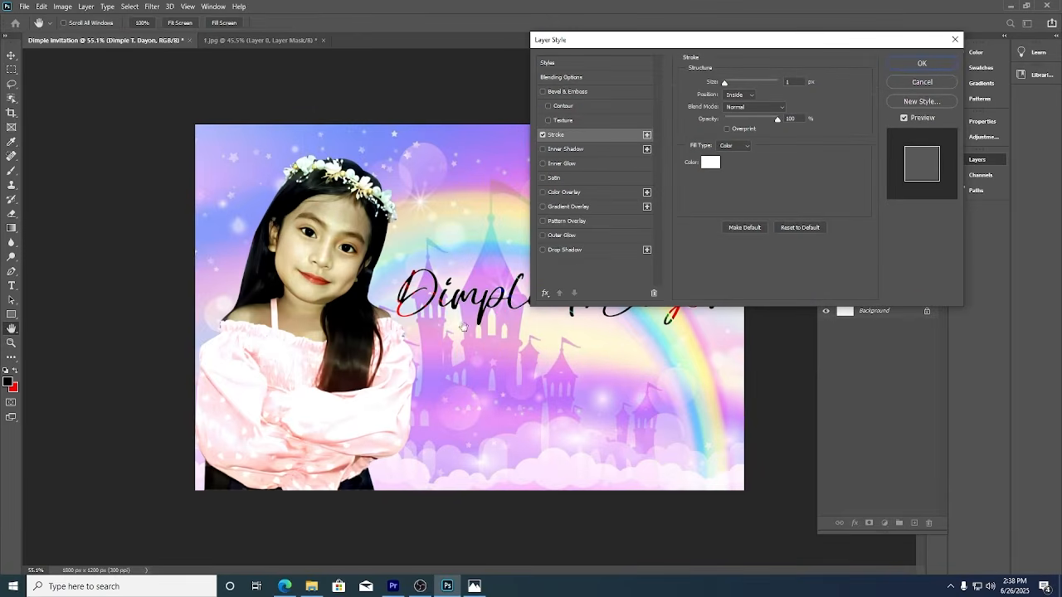
click(740, 94)
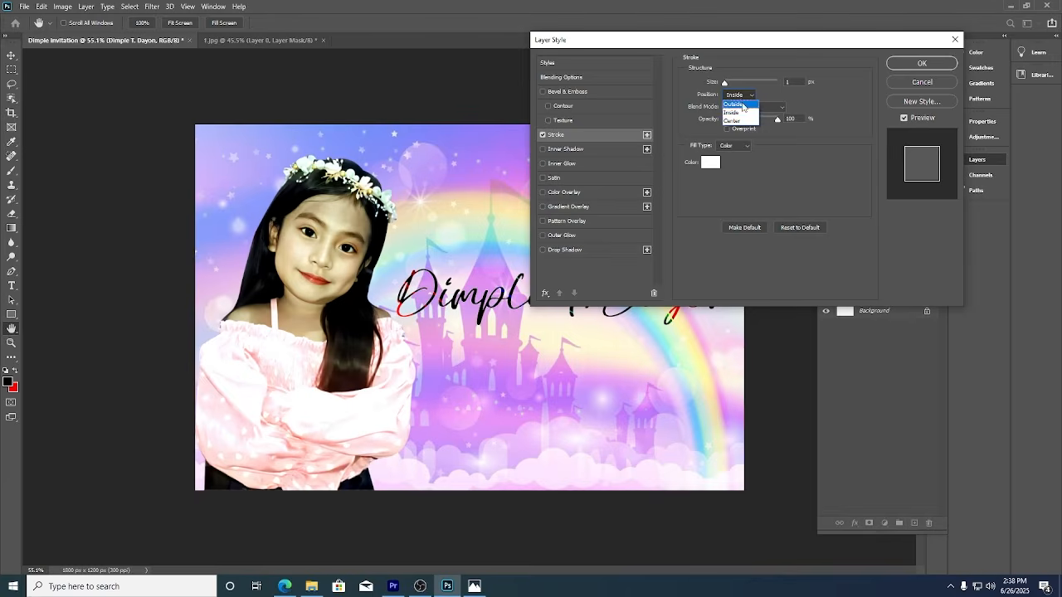
click(736, 96)
key(Up)
key(Up)
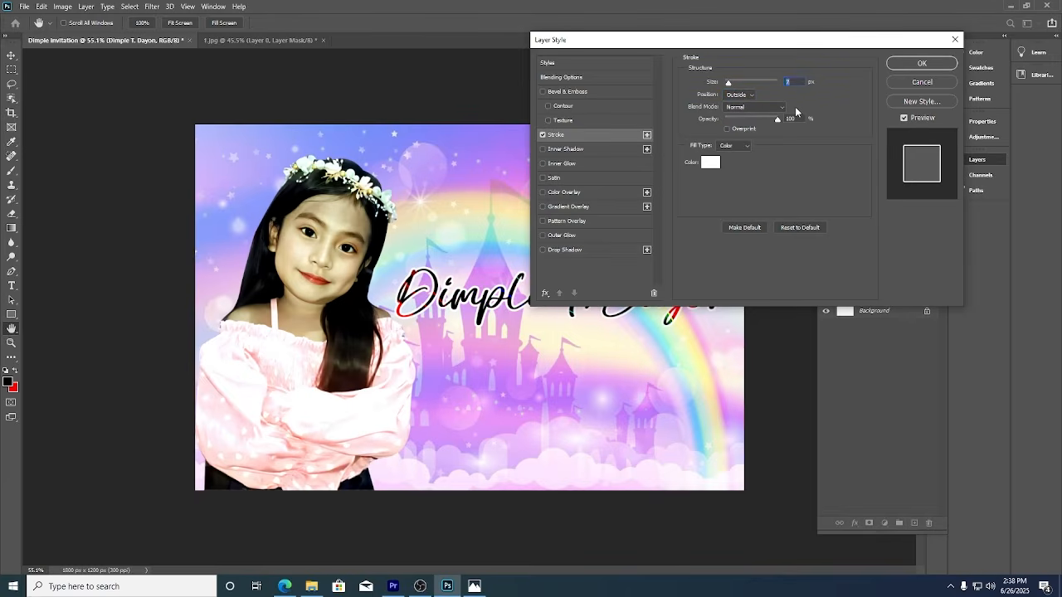
click(912, 64)
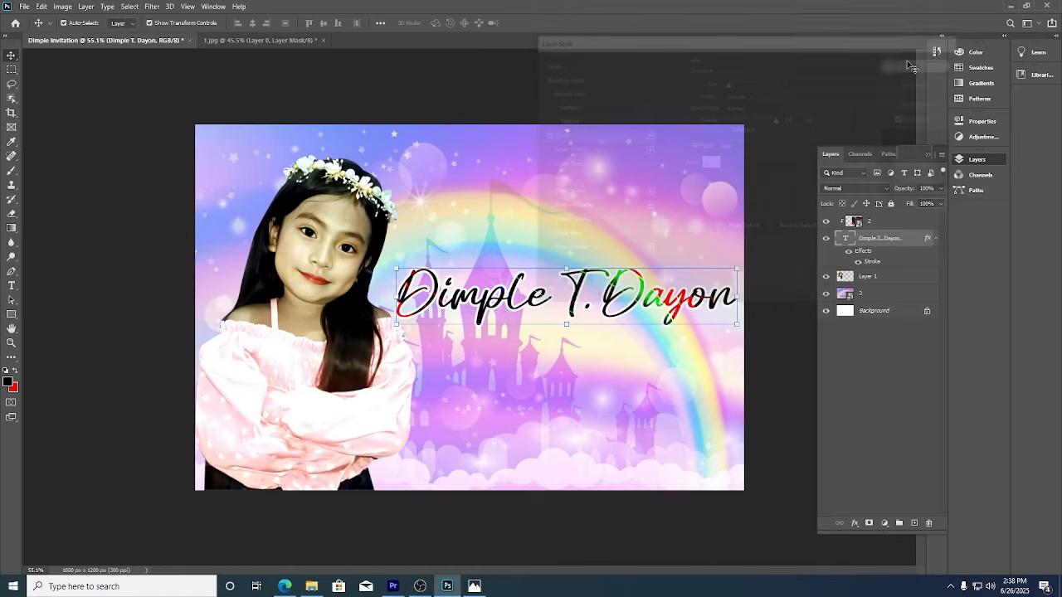
click(769, 417)
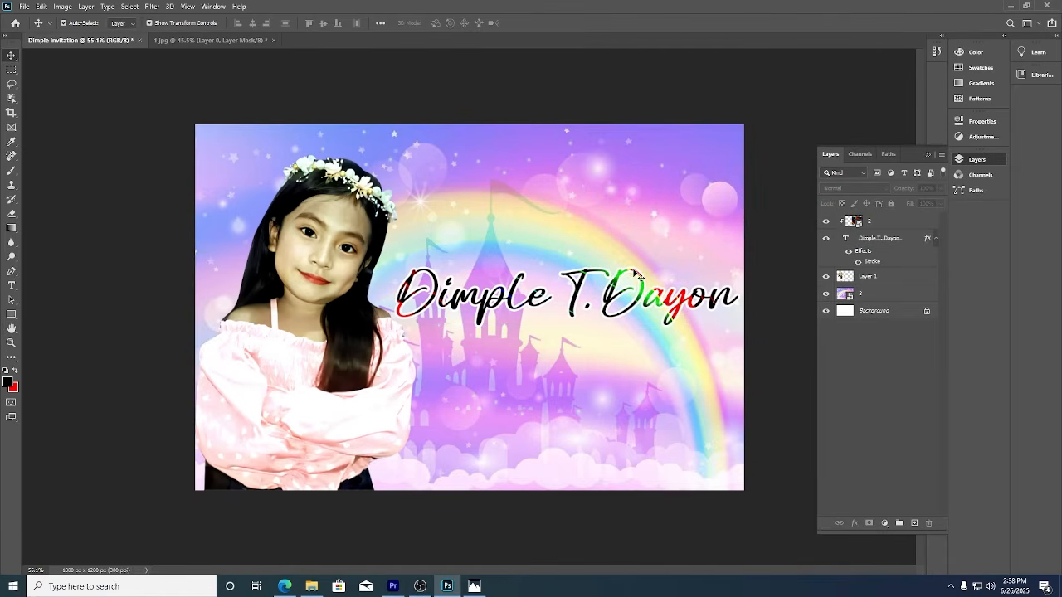
With layer 2 selected and Auto-Select off, show rulers and drag a vertical guide through the name's centre.
click(619, 293)
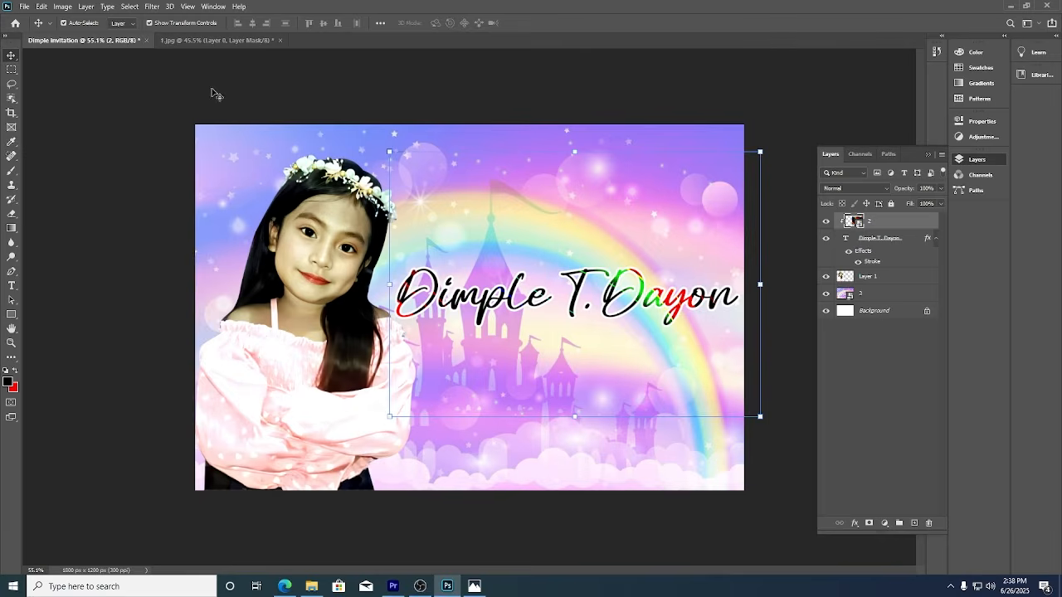
click(13, 287)
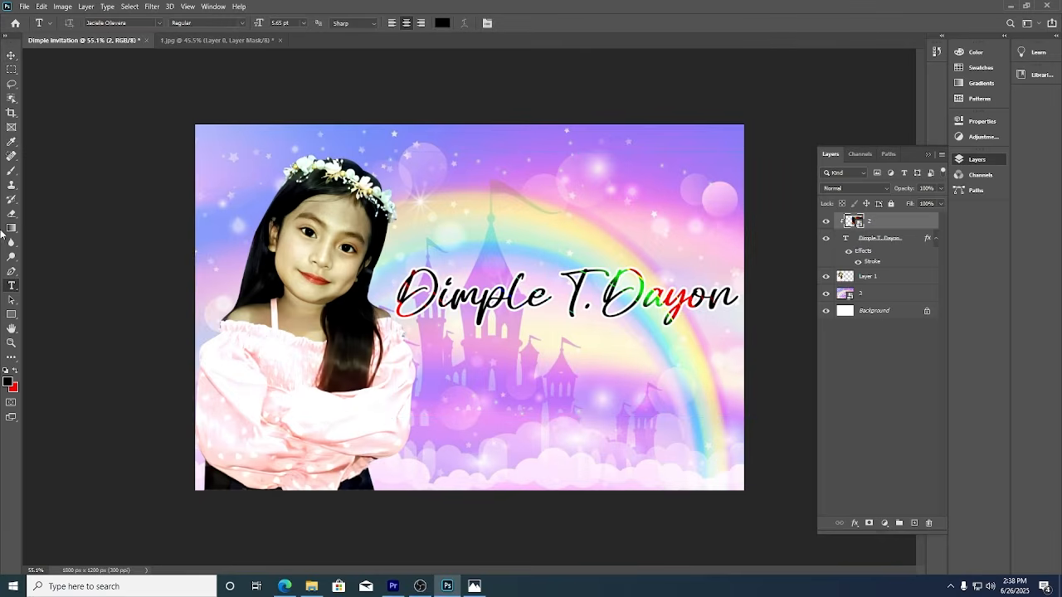
click(10, 55)
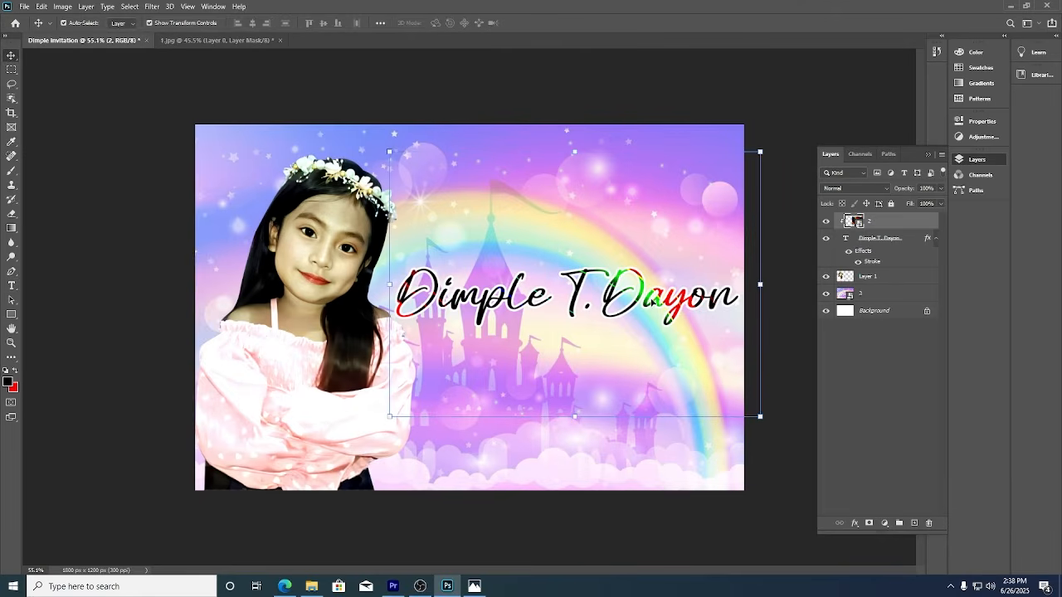
key(ctrl)
click(212, 8)
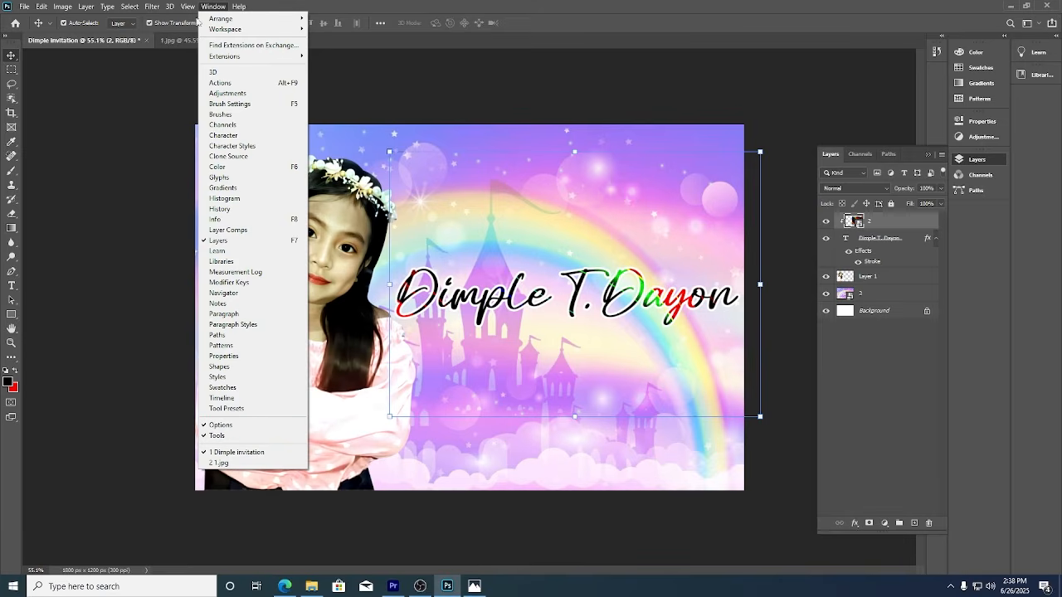
mouse_move(188, 6)
click(204, 8)
key(ctrl+r)
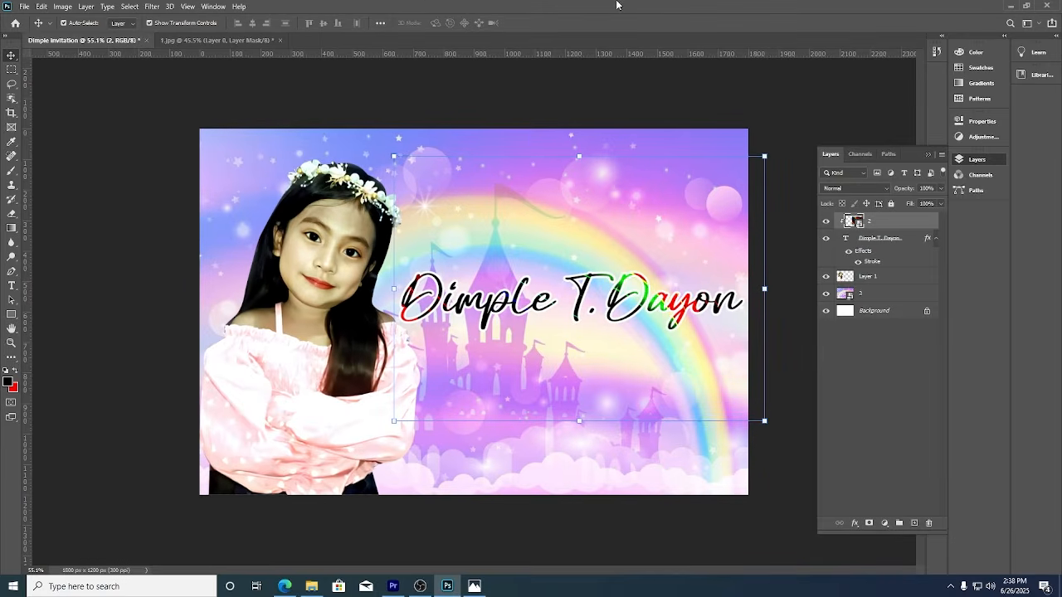
drag(28, 404, 579, 499)
Add a placeholder text line on the guide above the name and scale it up about four times.
click(12, 285)
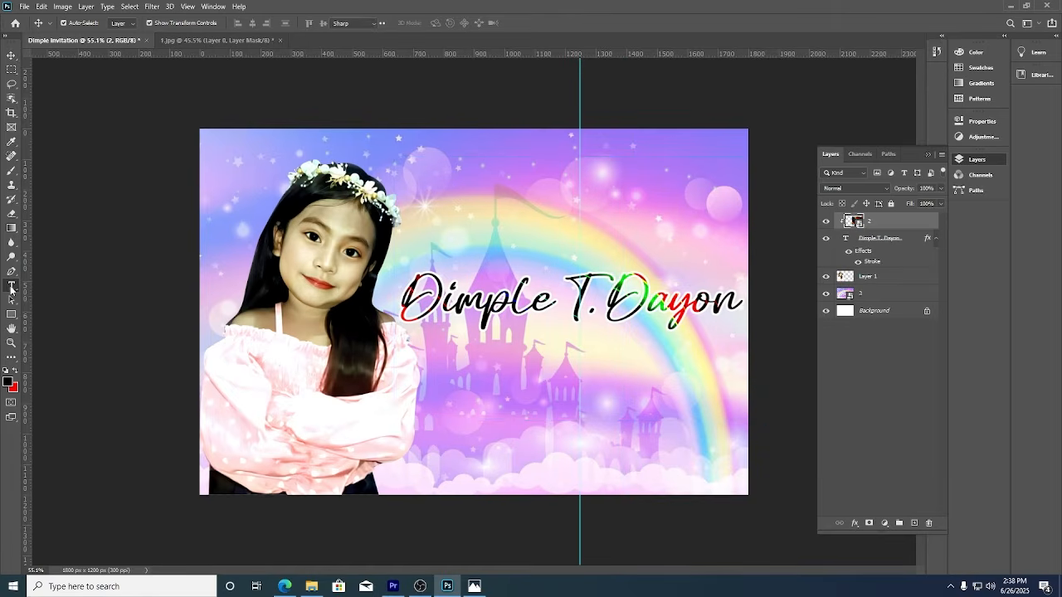
click(578, 160)
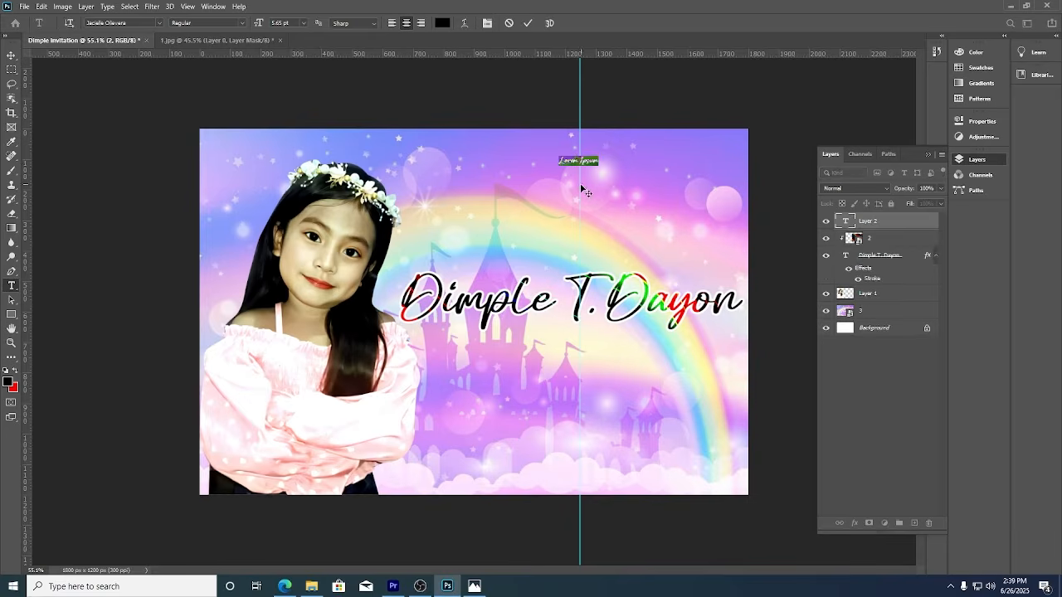
click(11, 55)
key(ctrl+t)
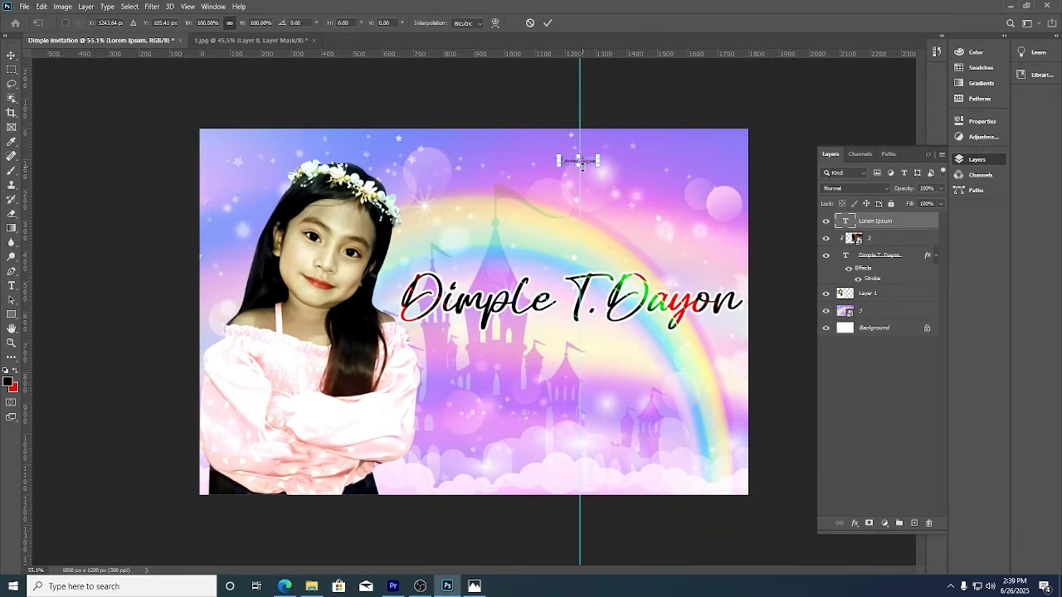
drag(581, 165, 603, 191)
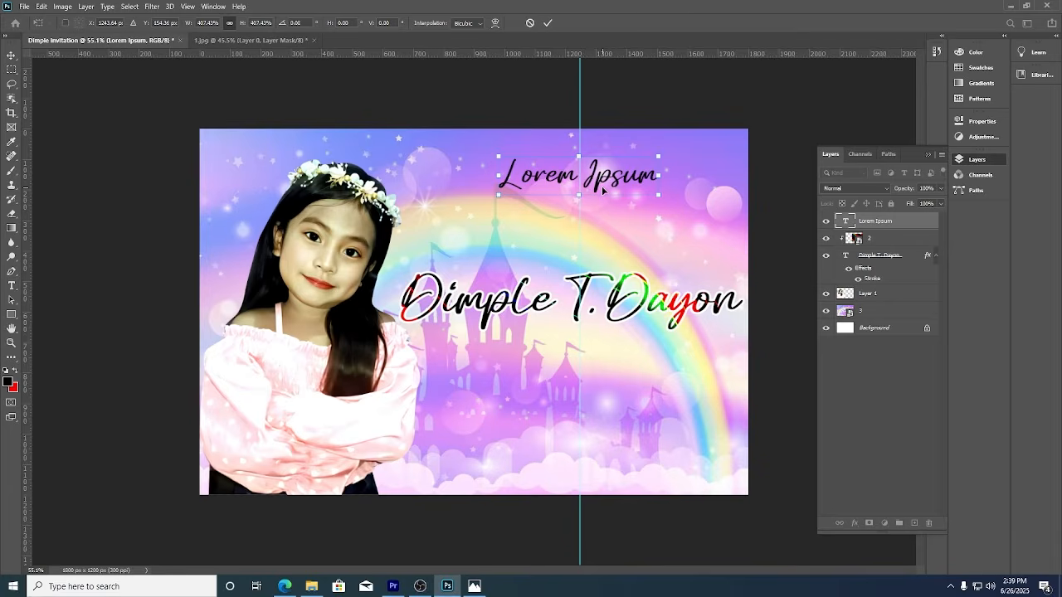
key(Return)
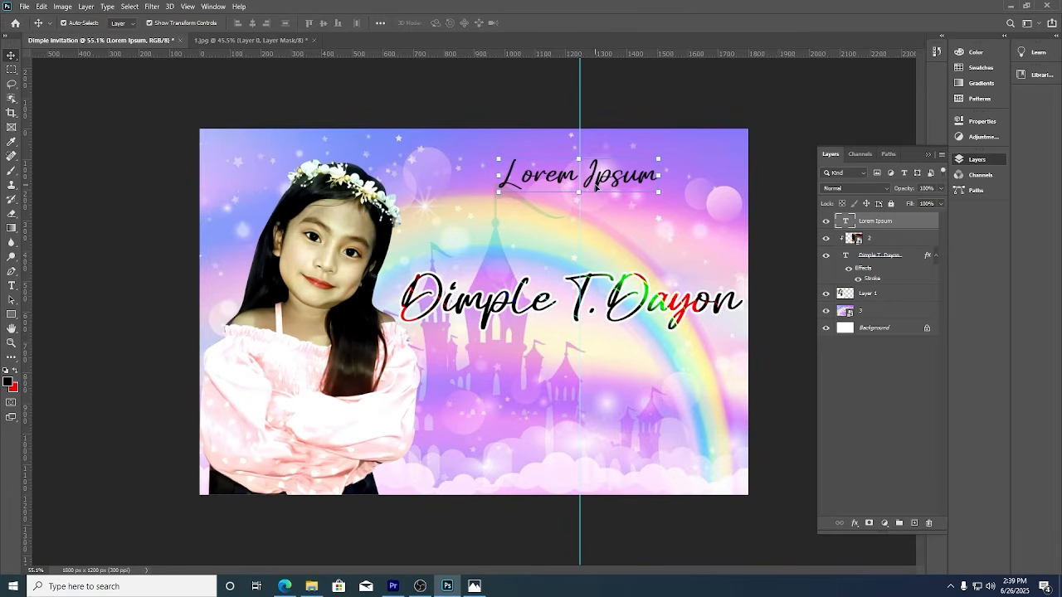
Replace the Lorem Ipsum placeholder with "Cheers to 7 wonderful years!".
click(12, 286)
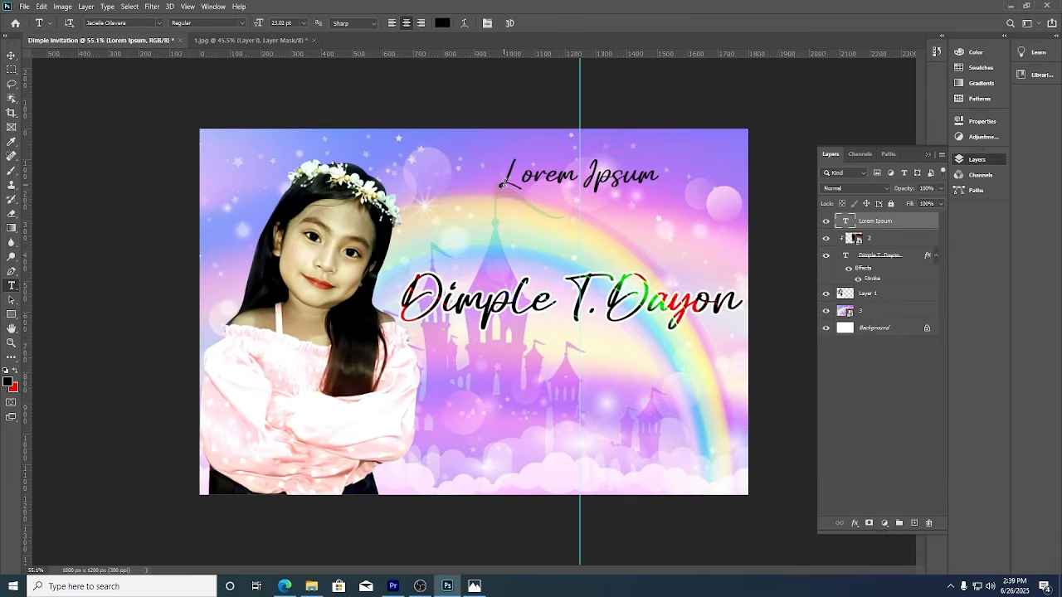
drag(501, 184, 660, 184)
key(BackSpace)
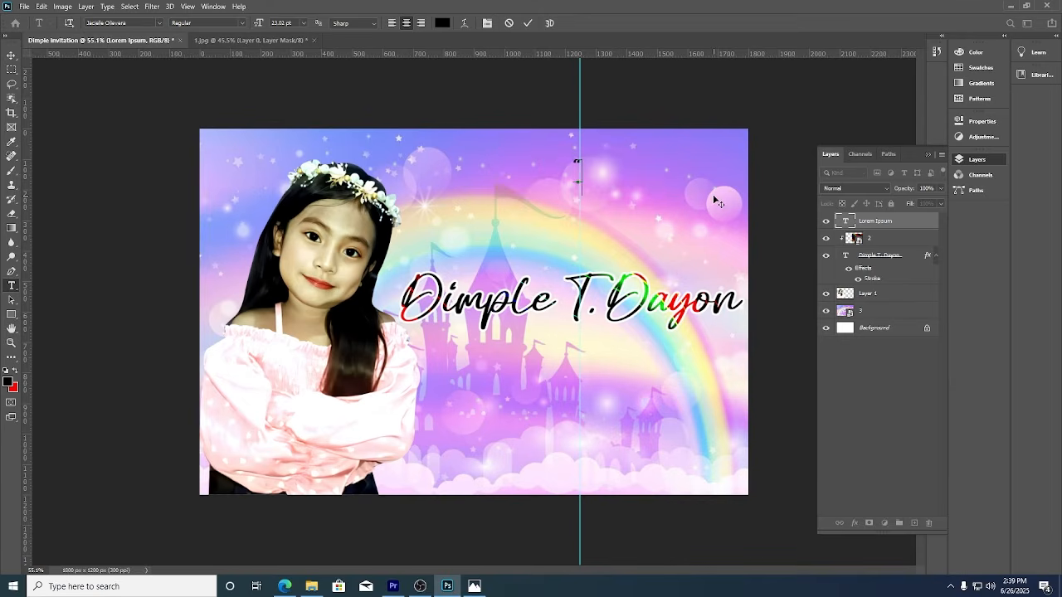
text("Che)
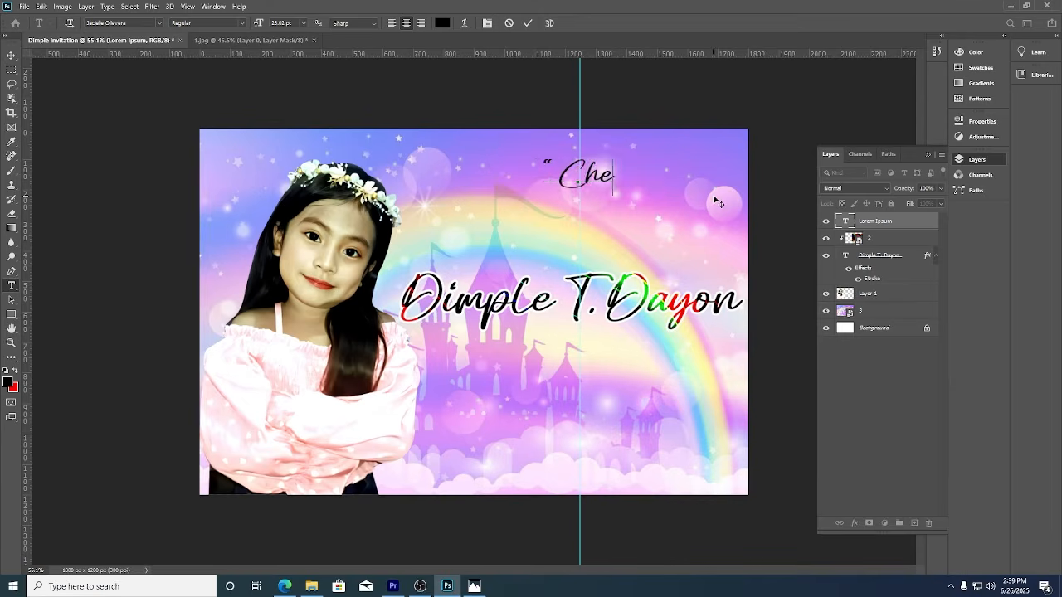
text(ers)
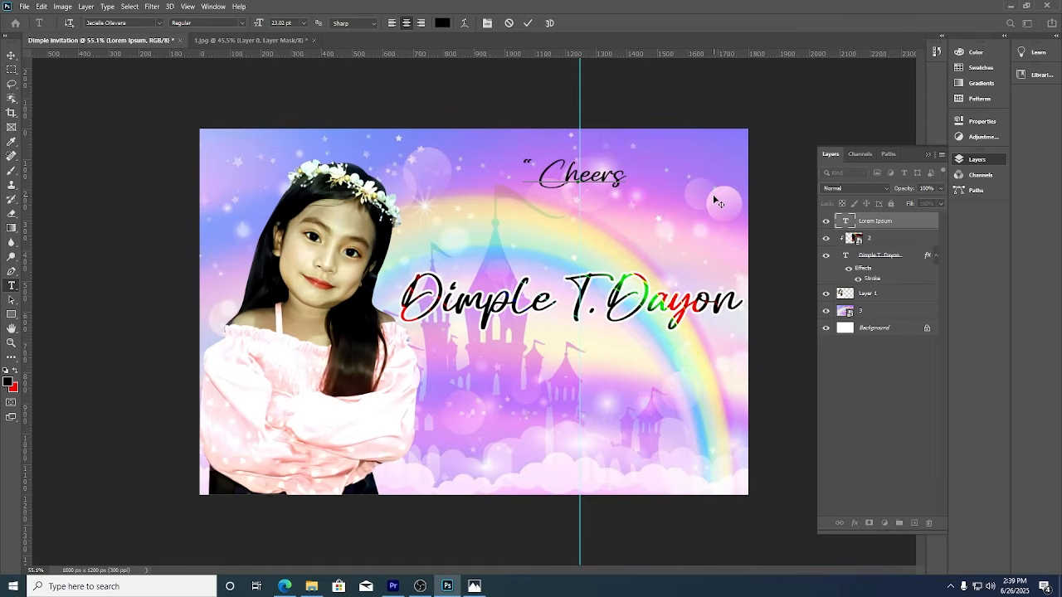
text(!)
text(o)
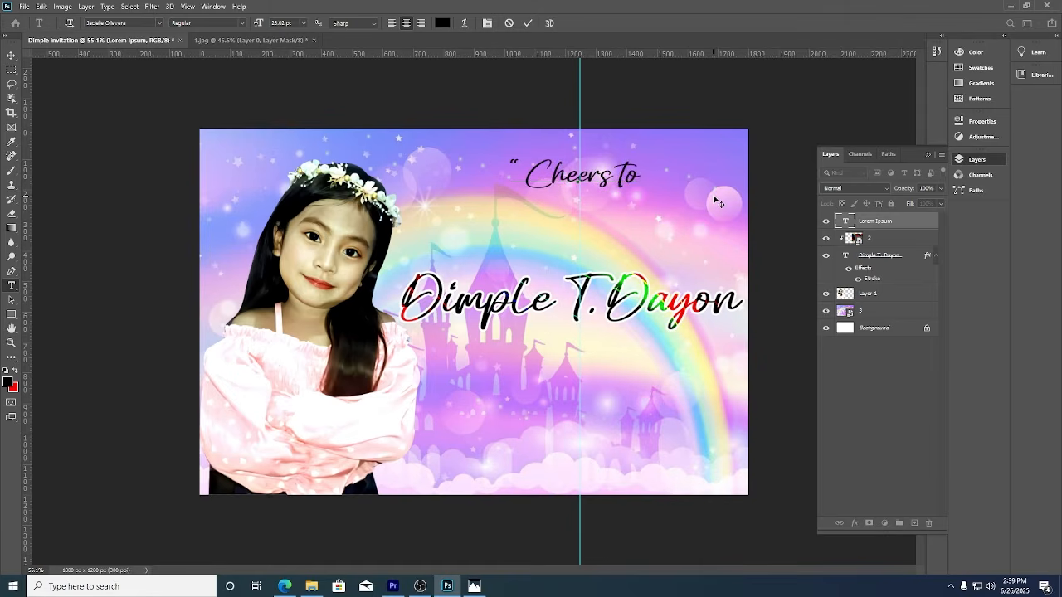
text( 7)
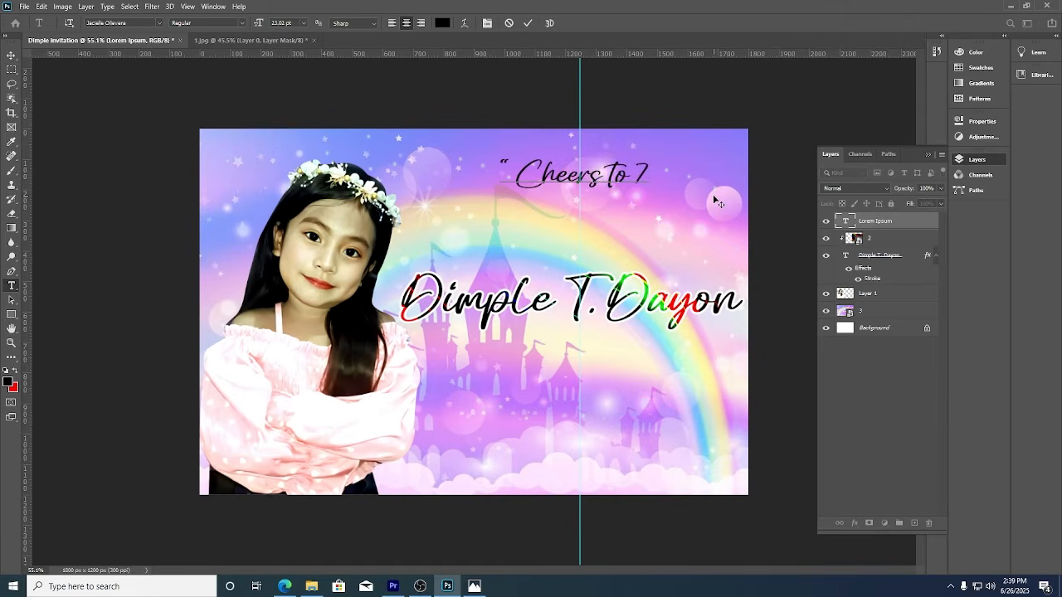
text( wonderfu)
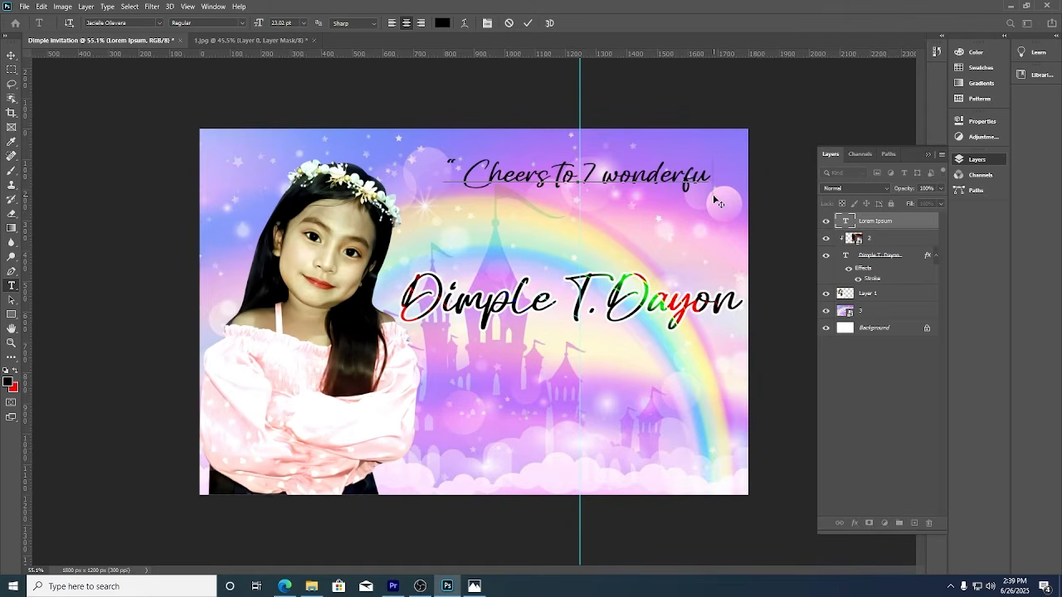
text(l years!)
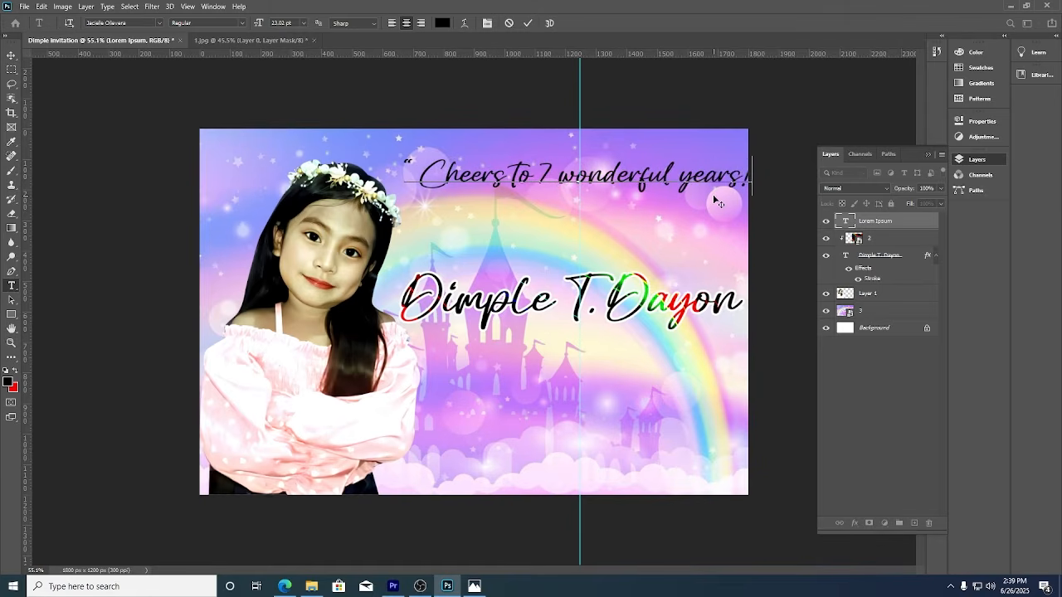
Scale the greeting line down to about 37%, snapped to the centre guide above the name.
click(529, 23)
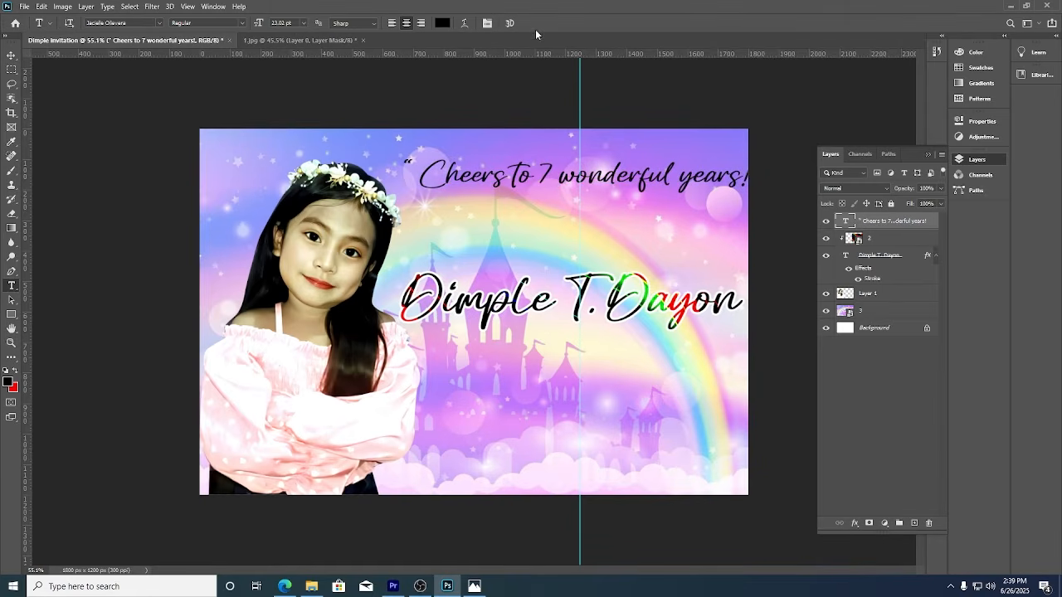
click(13, 55)
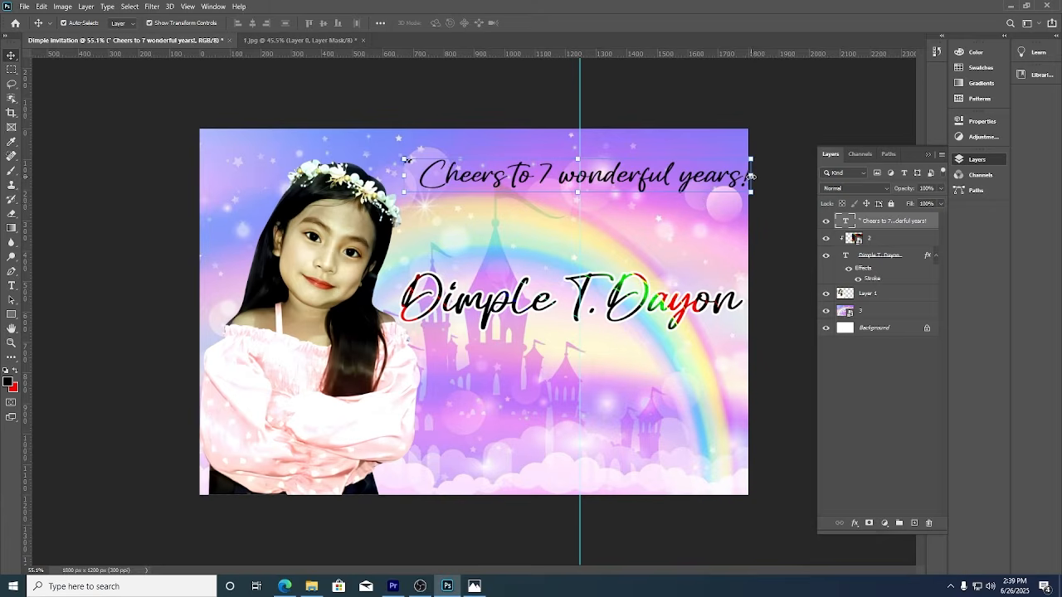
click(575, 194)
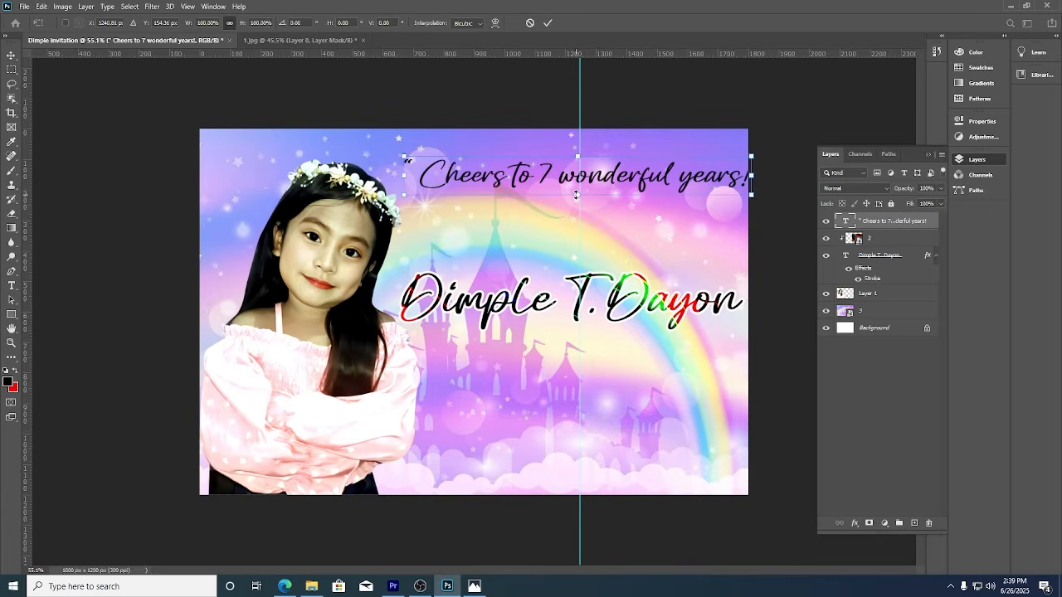
drag(575, 194, 579, 172)
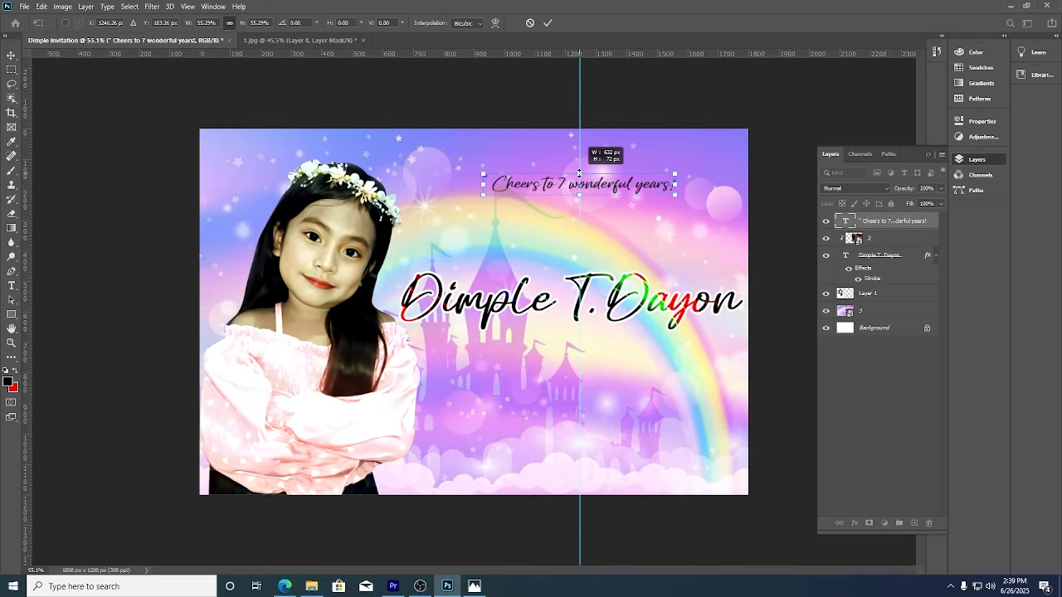
drag(579, 173, 579, 180)
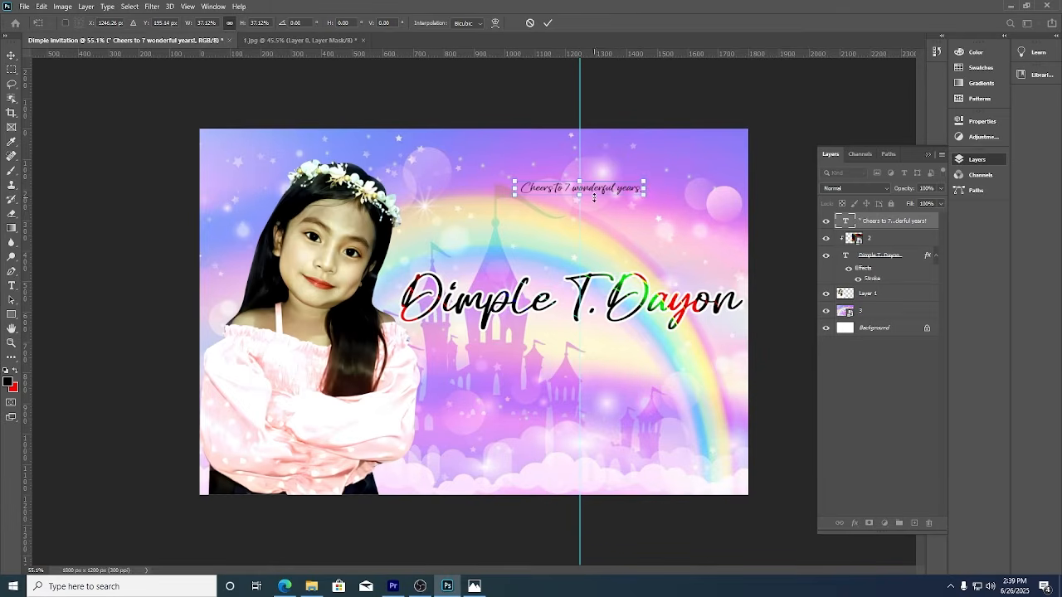
click(548, 23)
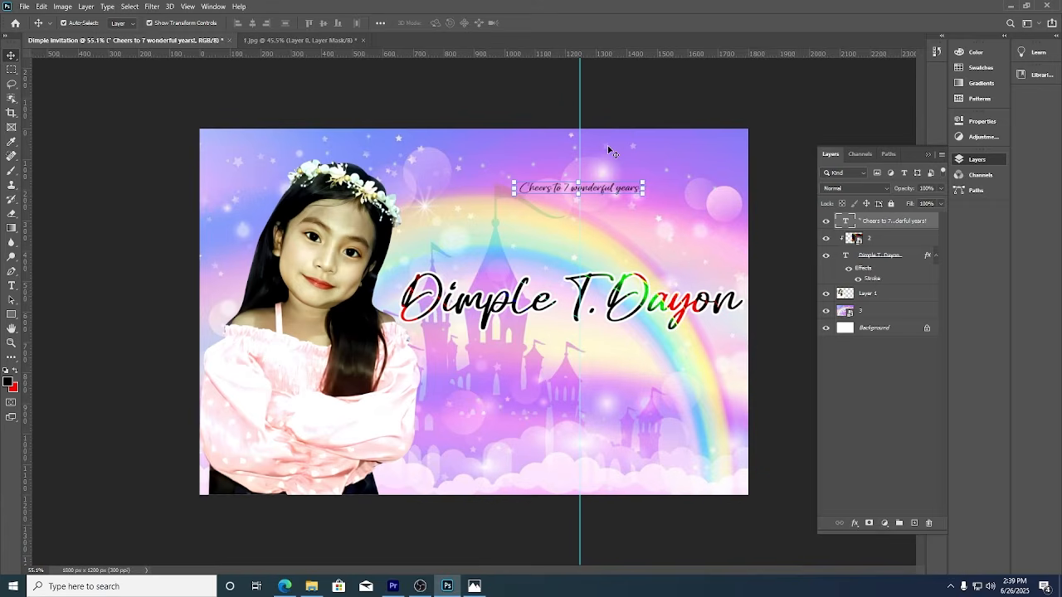
click(629, 283)
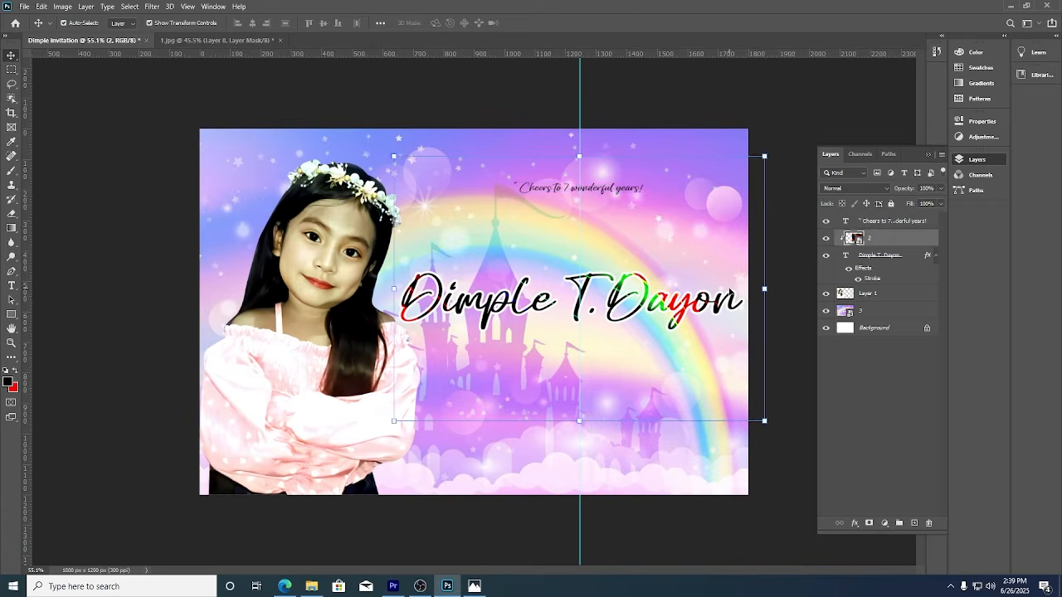
click(791, 158)
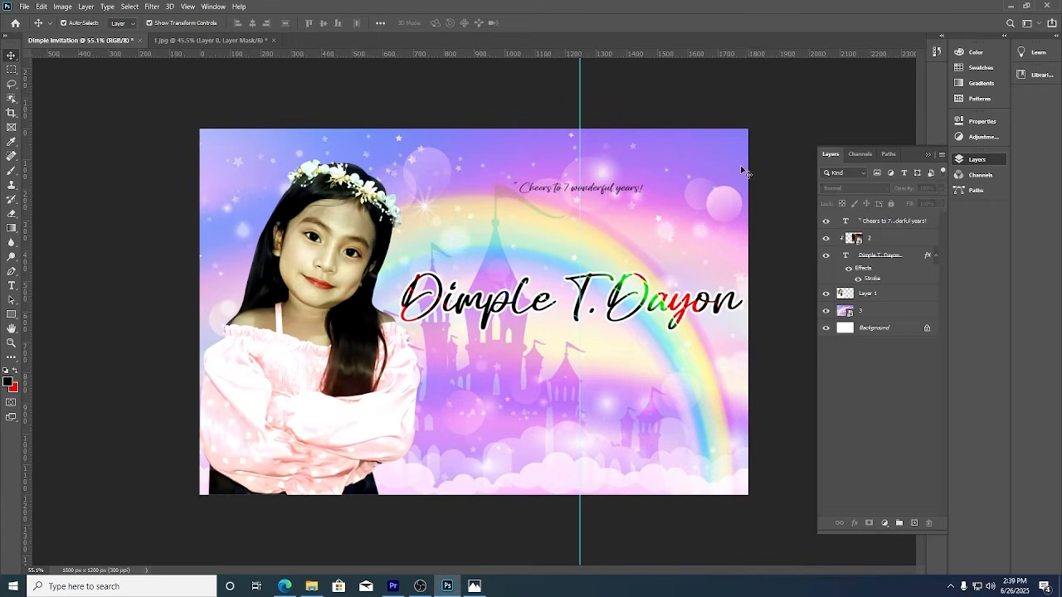
click(643, 194)
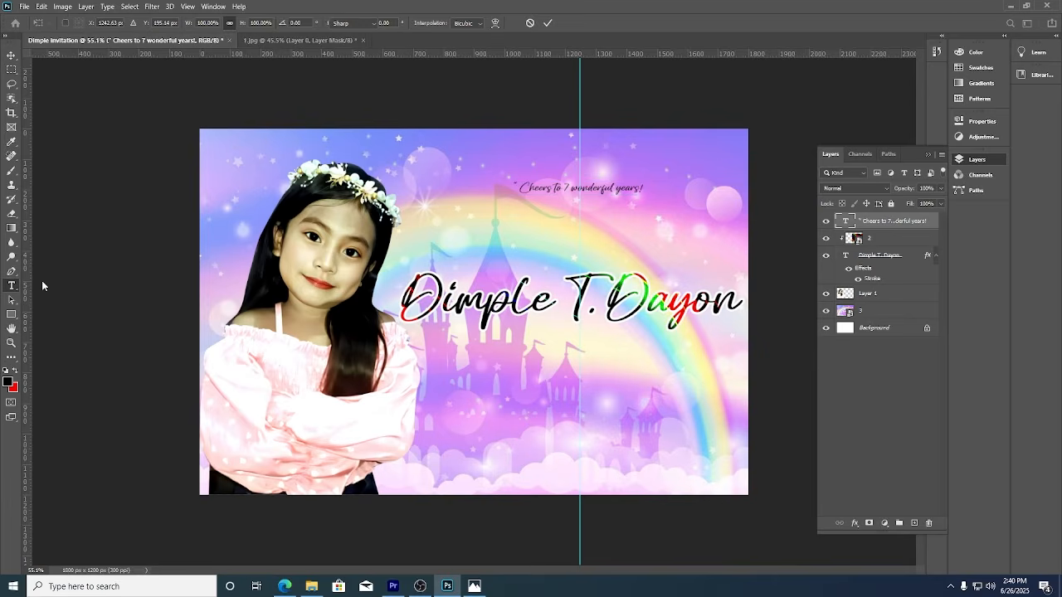
Append "May your day sparkle with fun and your year overflow with adventure" beneath the greeting.
click(11, 285)
click(619, 189)
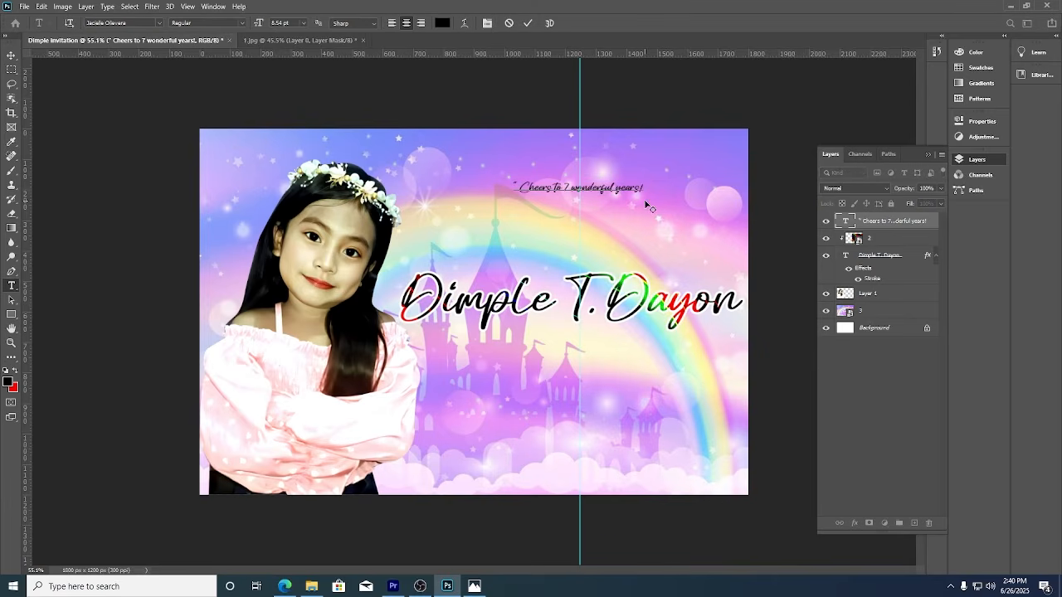
key(Return)
text(Maligay)
text(our)
text( day)
text( sparkle)
text( with)
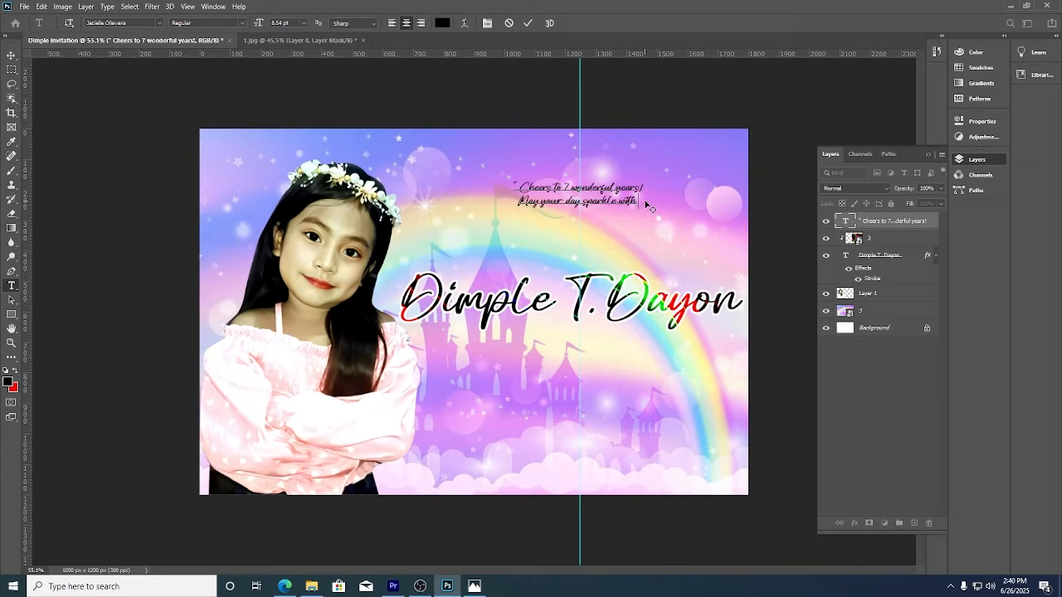
text( fun and)
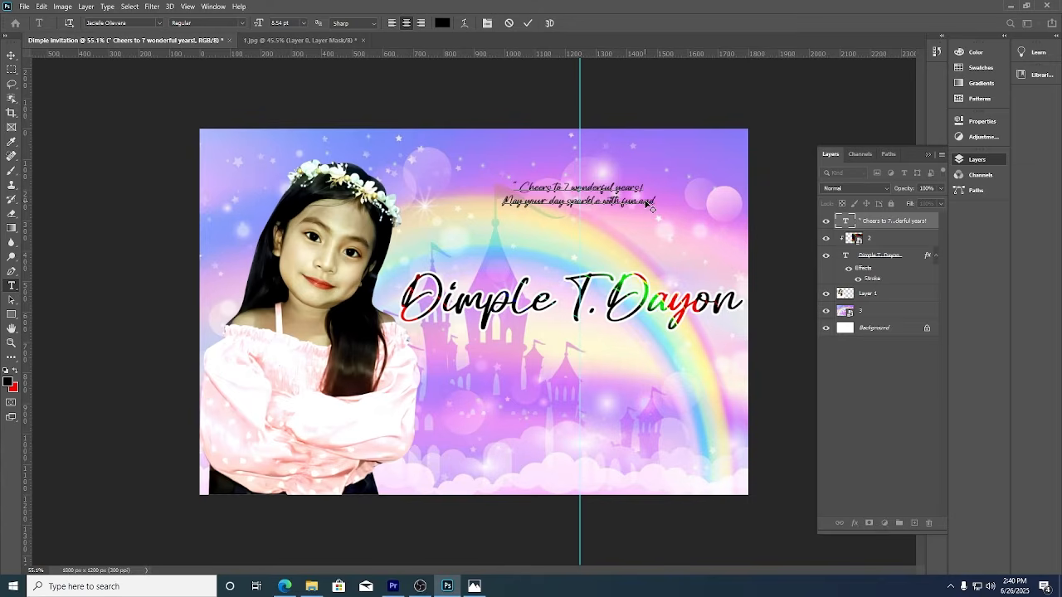
text( your year ever!ow with adven)
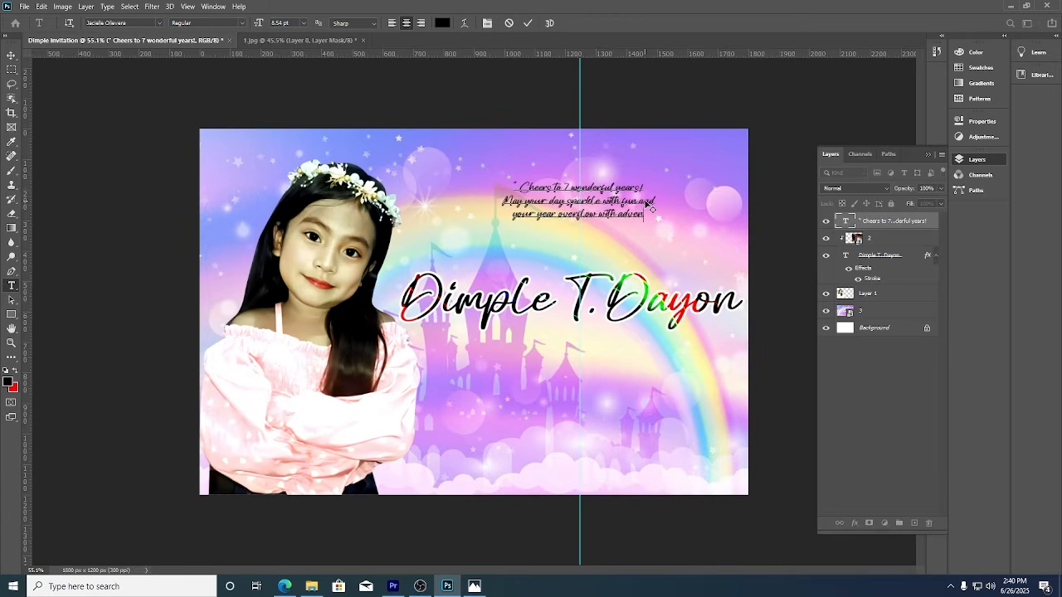
text(ture.)
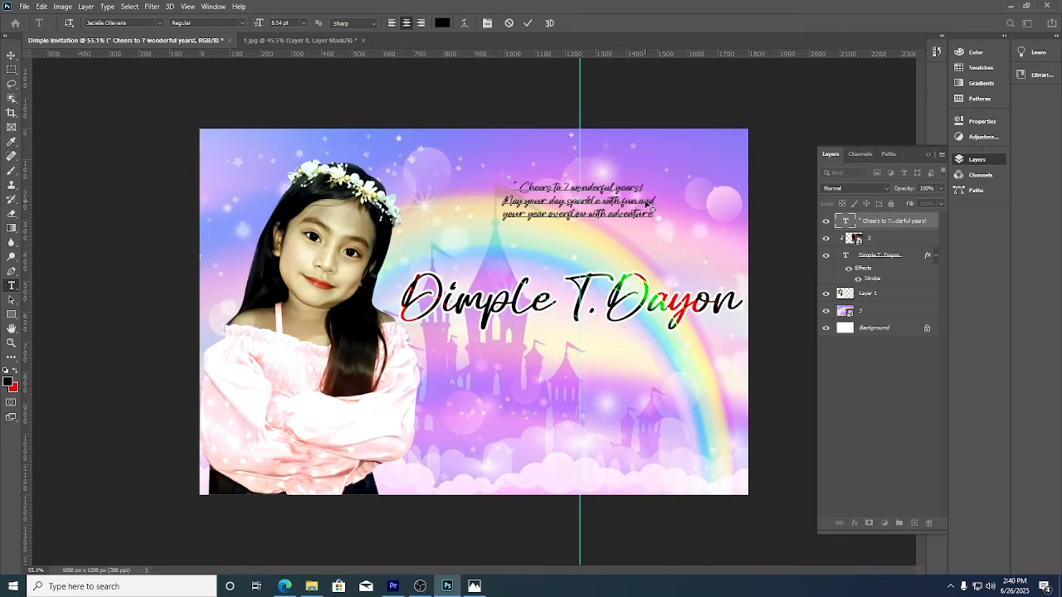
text(")
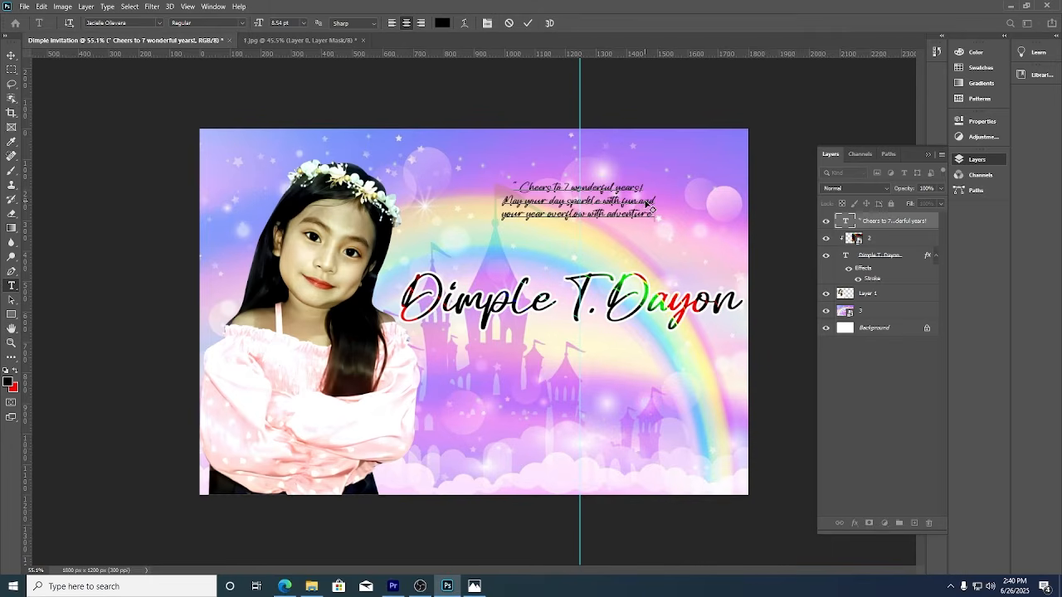
click(528, 22)
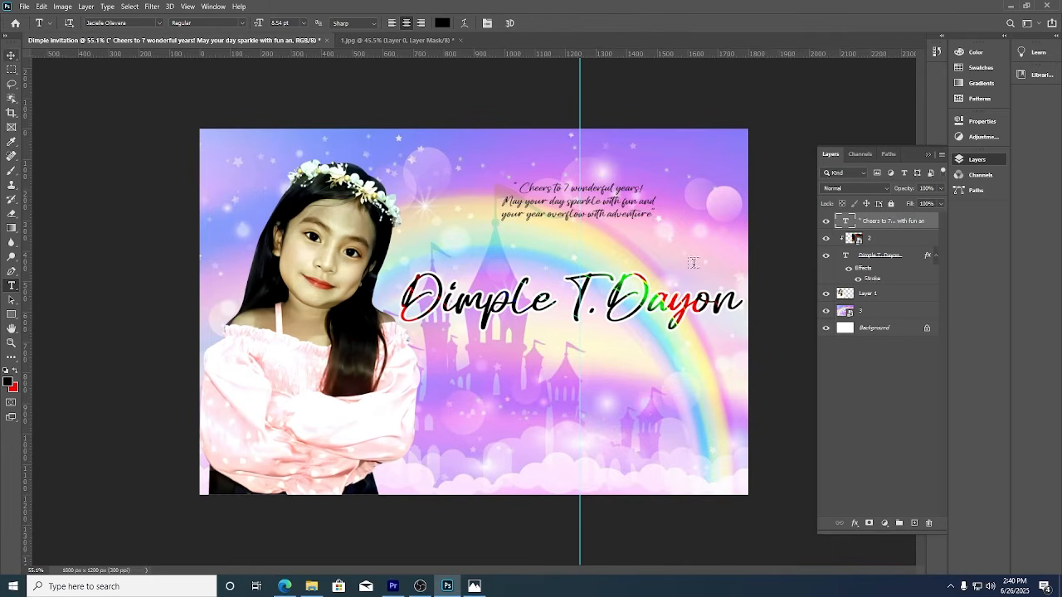
Scale the name, layer 2 and greeting together to about 92%, then lift the greeting slightly.
click(906, 257)
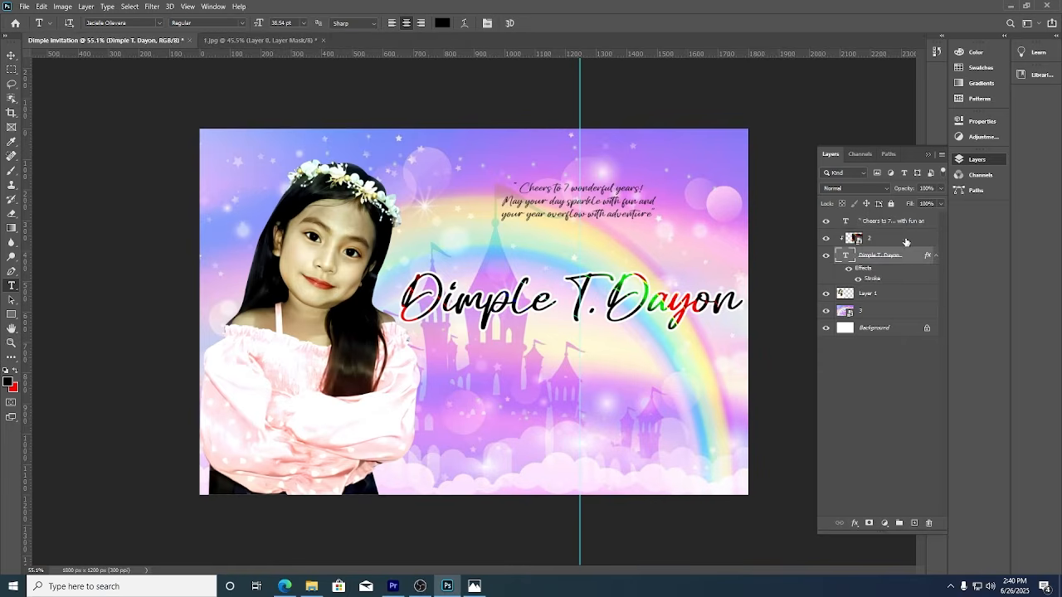
shift+click(902, 223)
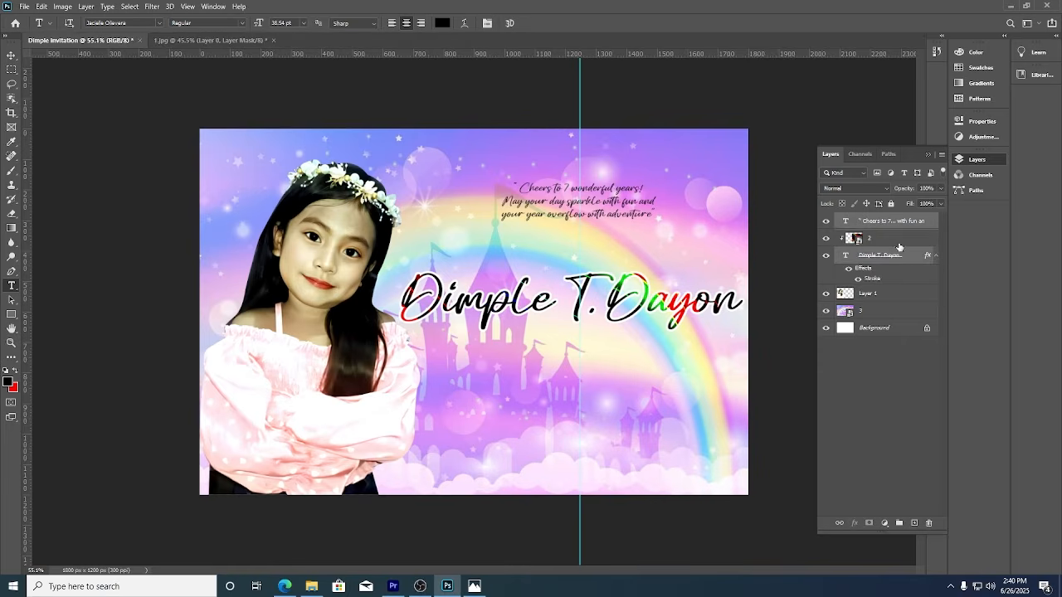
click(12, 55)
drag(763, 289, 736, 306)
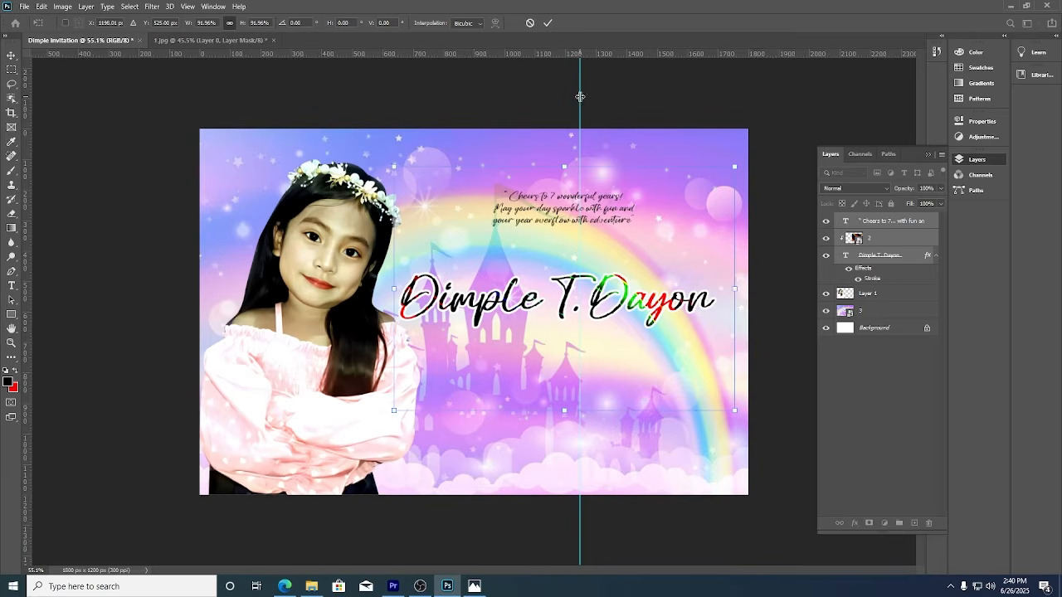
drag(580, 113, 567, 140)
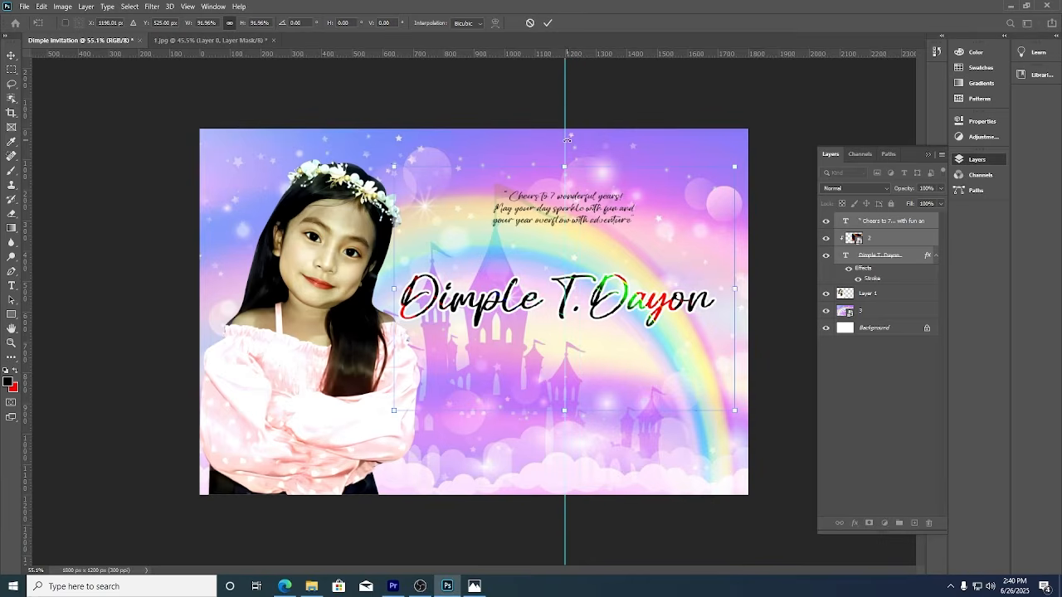
click(548, 24)
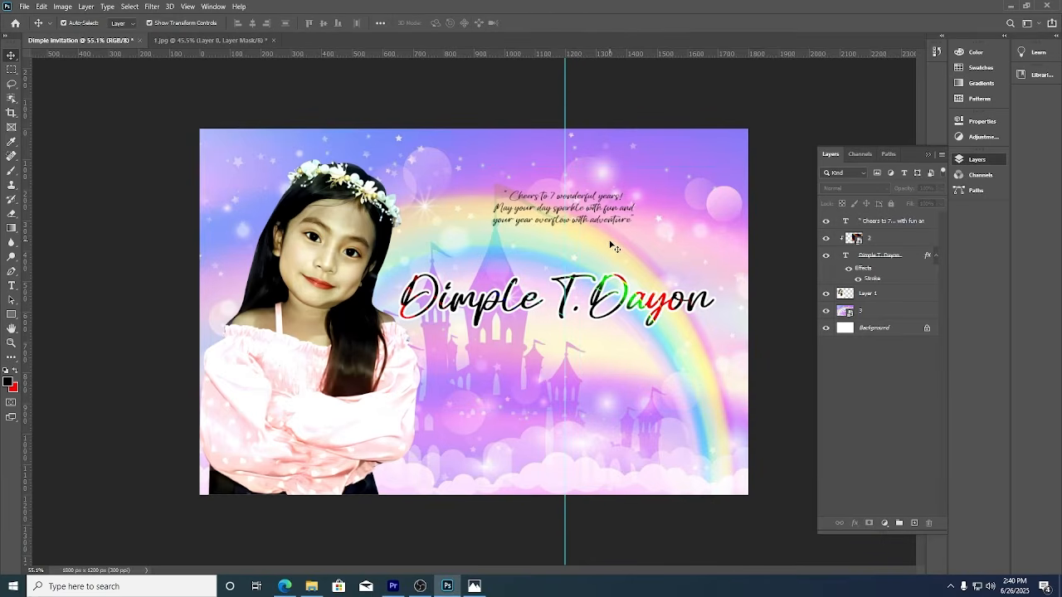
mouse_move(592, 227)
mouse_down()
mouse_move(592, 216)
mouse_move(595, 246)
mouse_up()
Set the duplicate greeting's font to Arial Bold.
key(t)
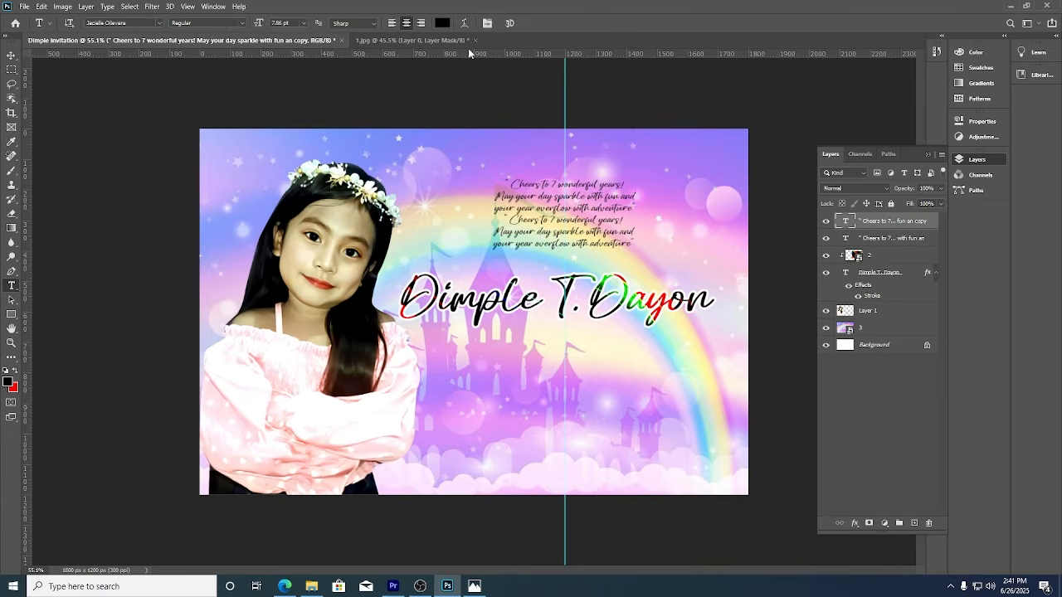
click(124, 23)
text(arial)
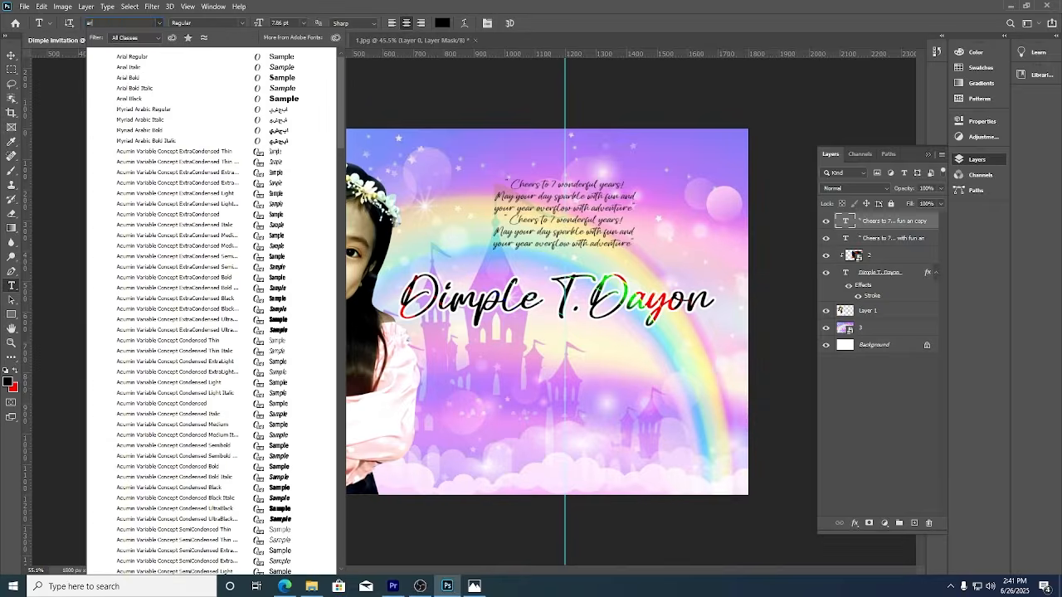
click(131, 77)
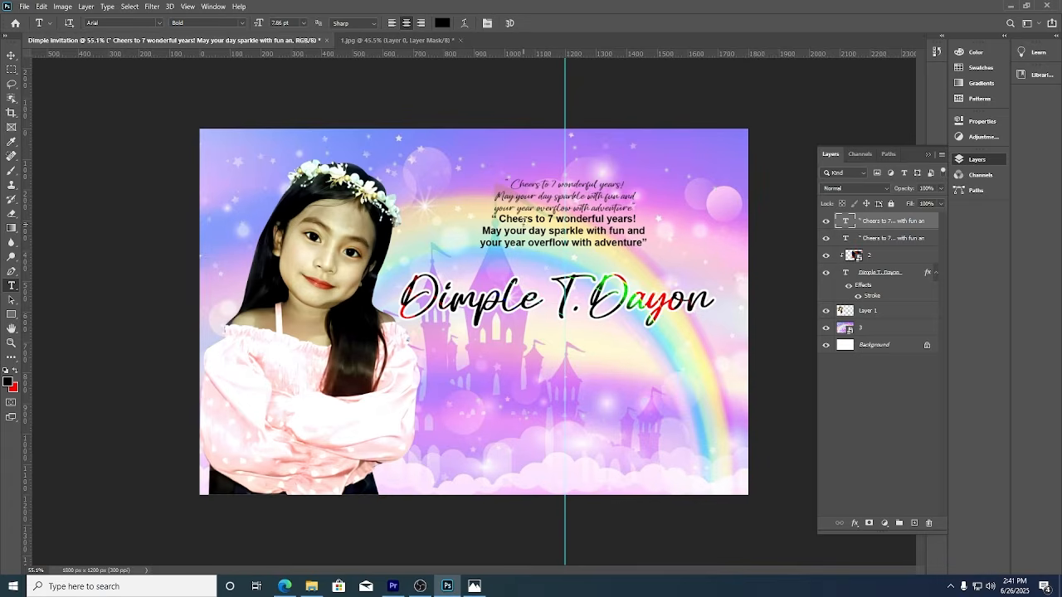
Replace the copy's text with "You are invited to the 7th Birthday of".
click(523, 219)
key(ctrl+a)
key(BackSpace)
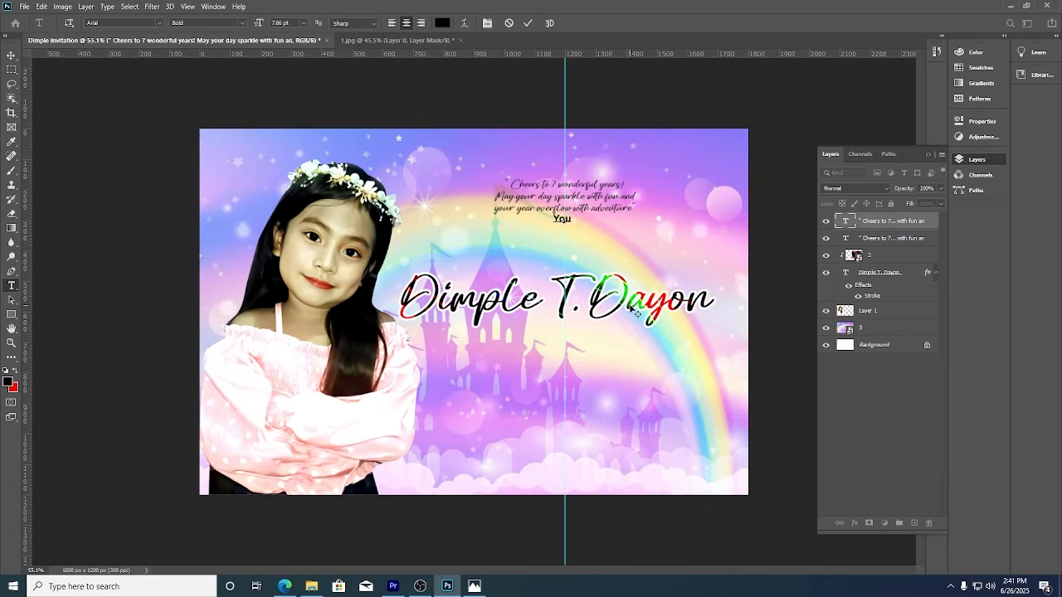
text(You are invited to th)
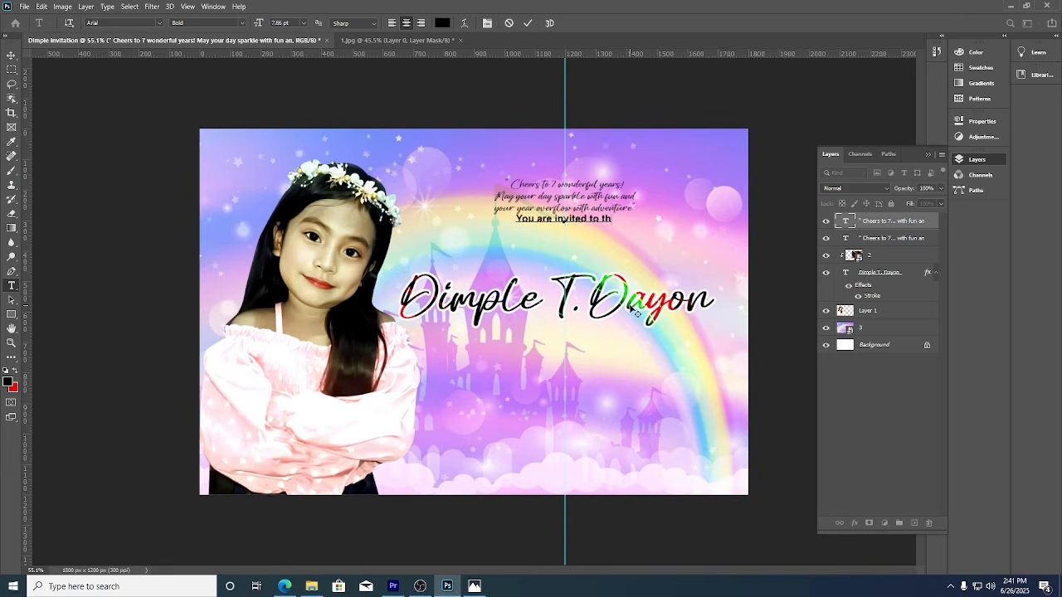
text(e 7)
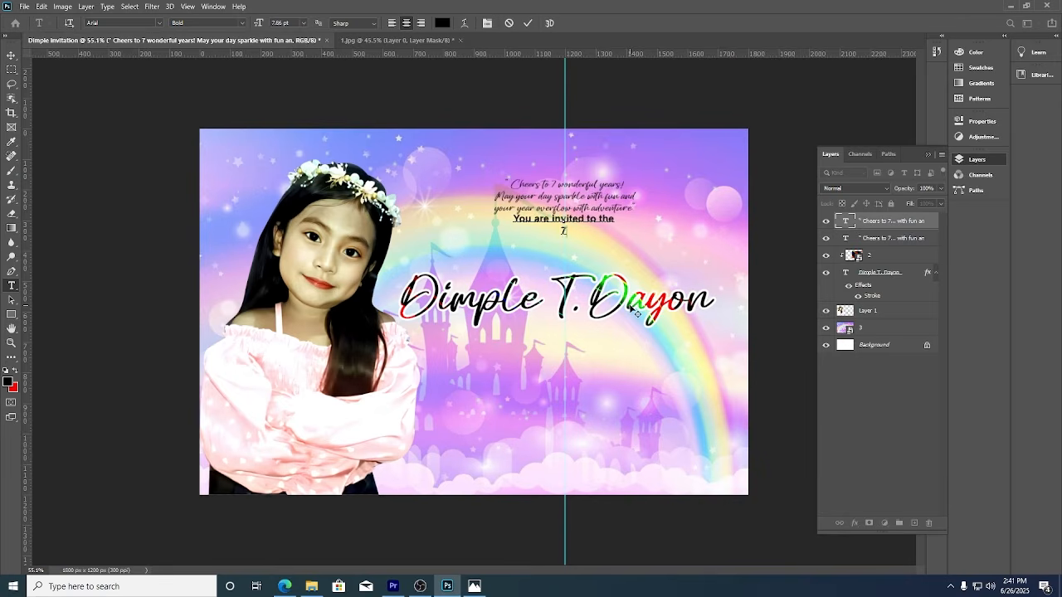
text(th Birthday of)
Commit the invitation line and nudge it slightly down.
click(12, 54)
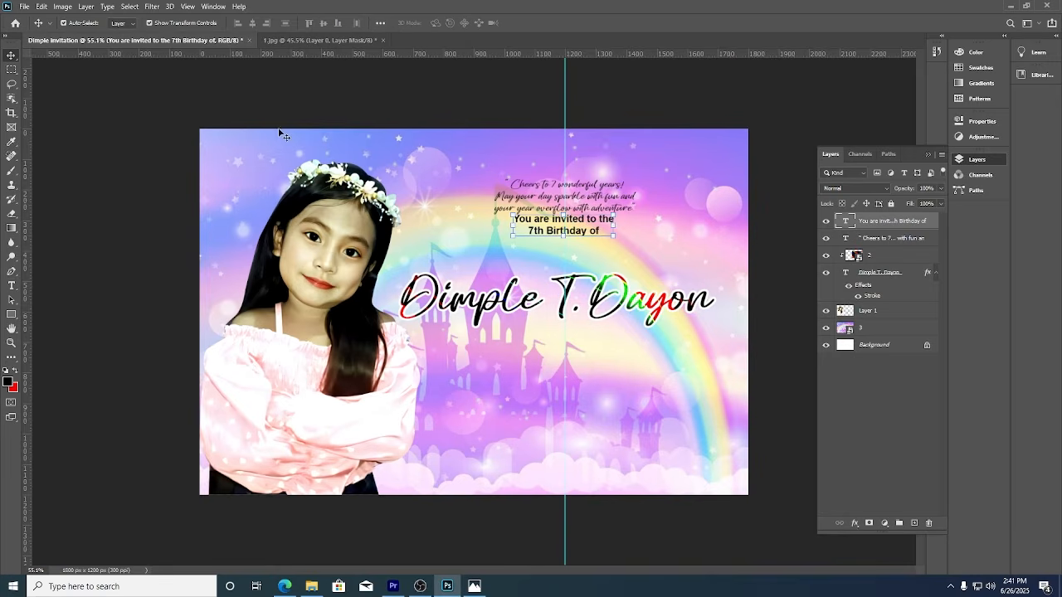
drag(613, 223, 565, 257)
key(ctrl+t)
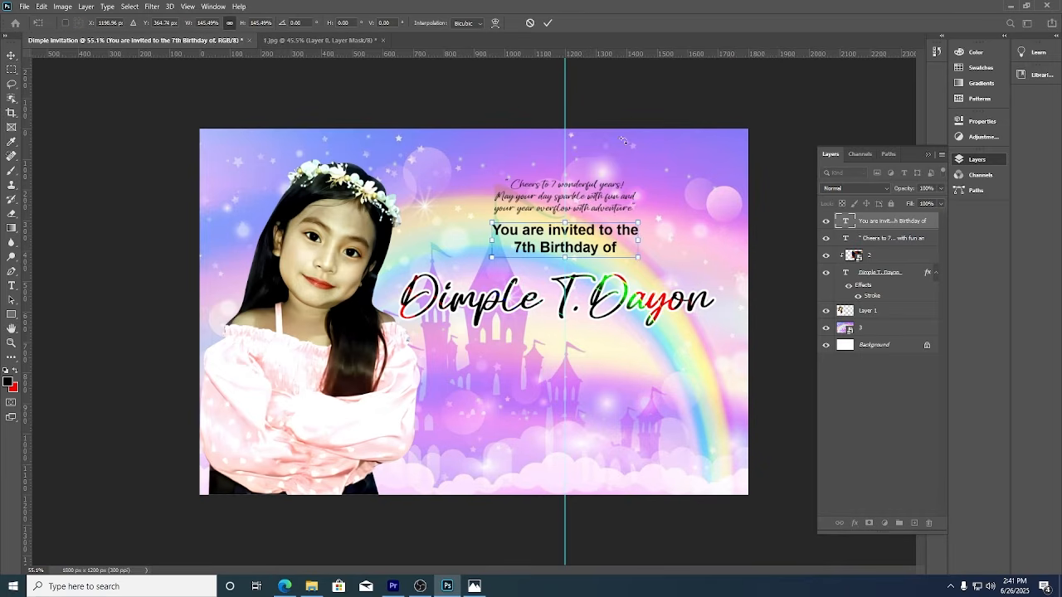
click(546, 24)
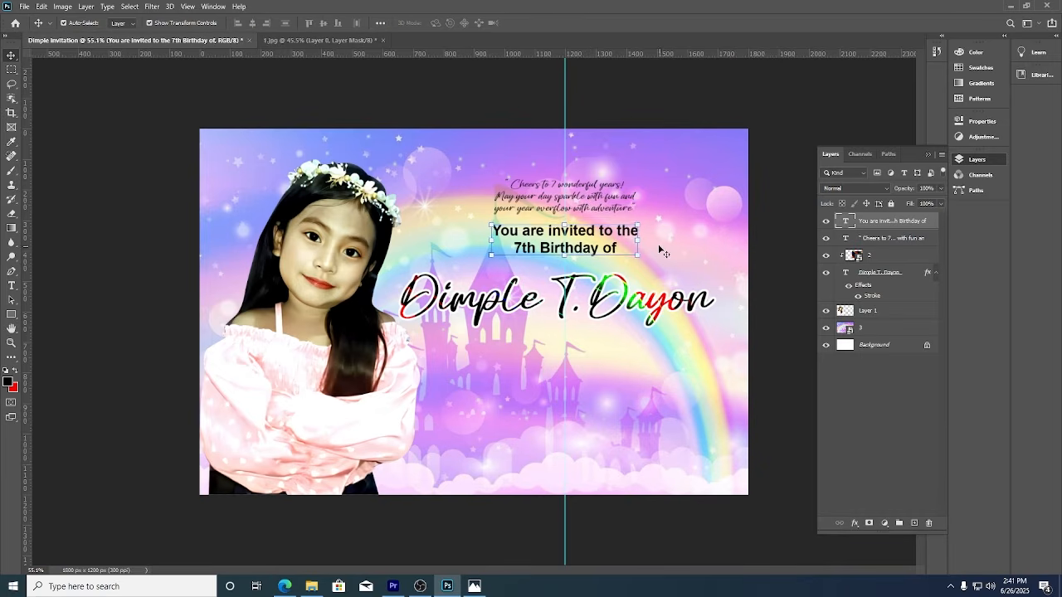
Enlarge the "Cheers to 7 wonderful years!" quote from its top edge.
click(597, 209)
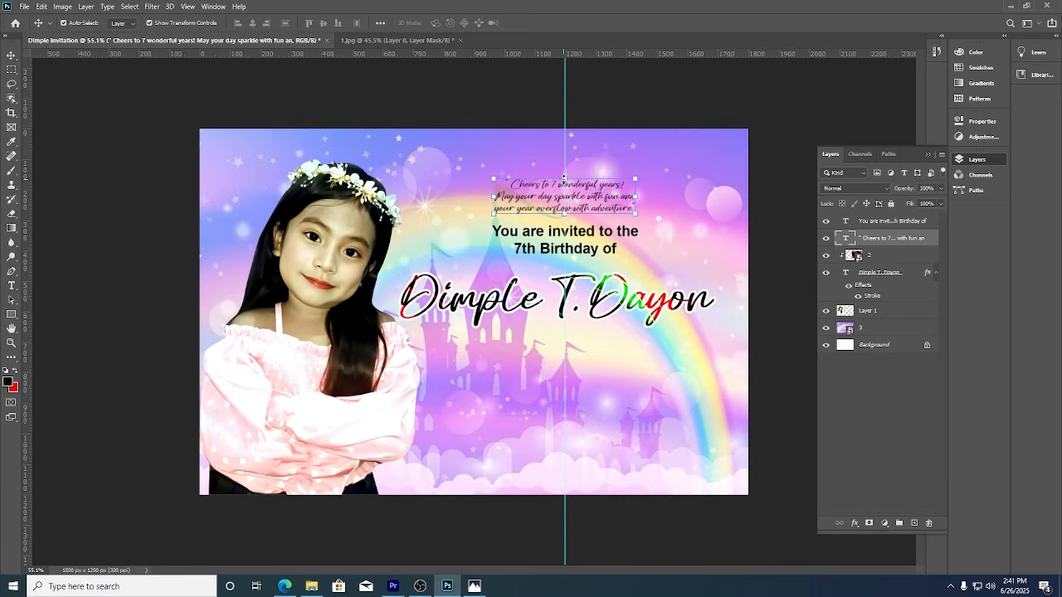
key(ctrl+t)
drag(564, 180, 564, 156)
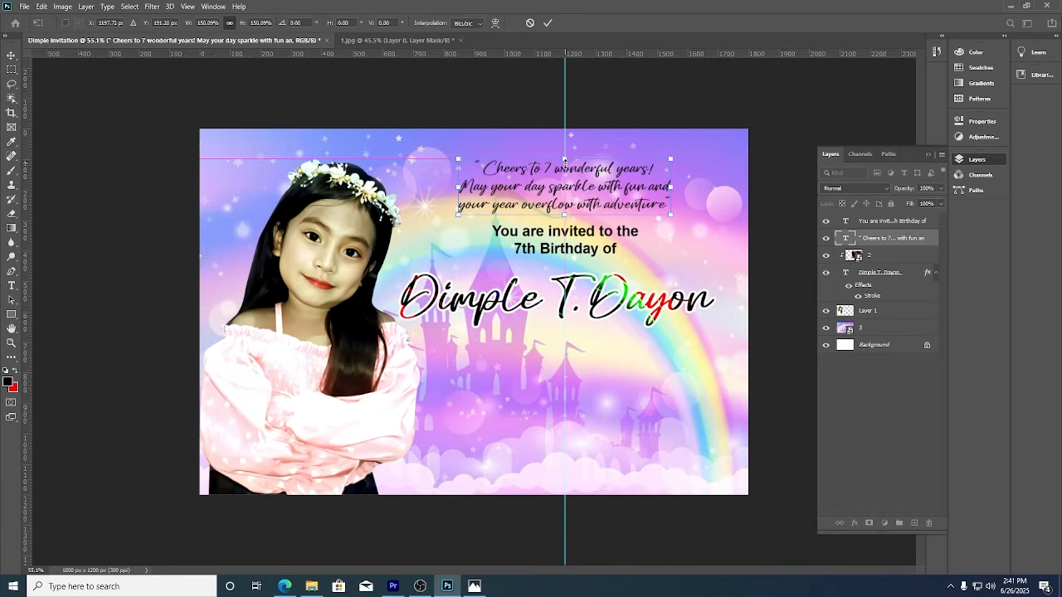
click(548, 23)
Reselect the invitation line, undoing an accidental copy dropped below the name.
click(613, 266)
click(605, 252)
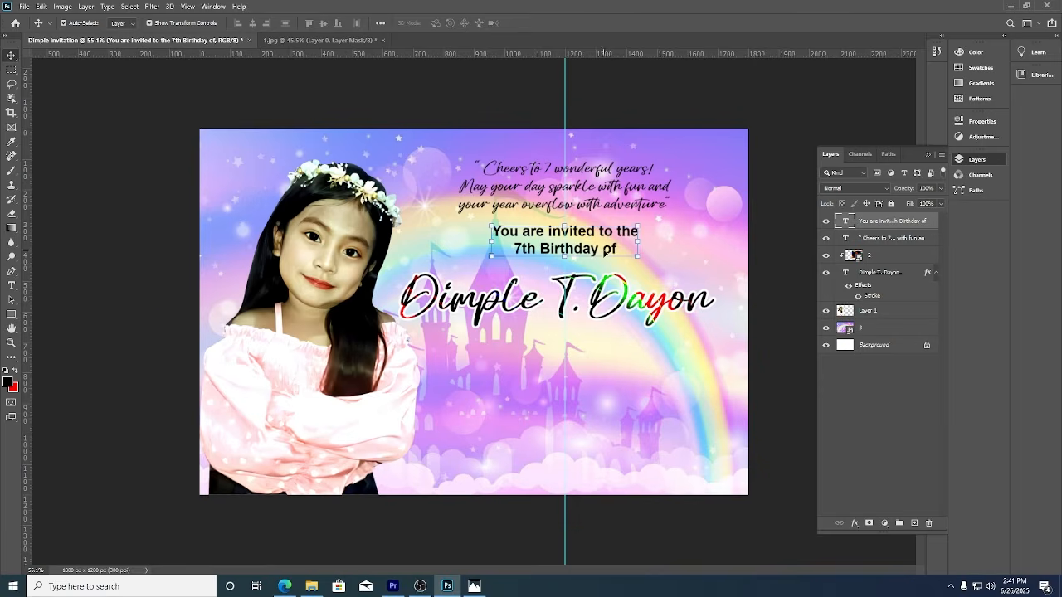
drag(590, 254, 592, 358)
key(ctrl+z)
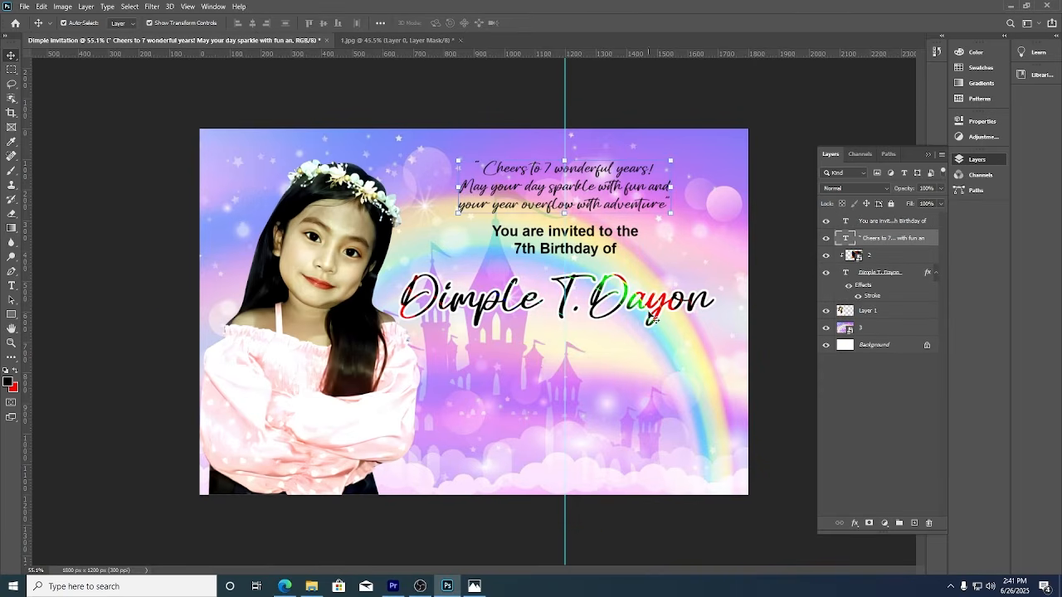
click(595, 252)
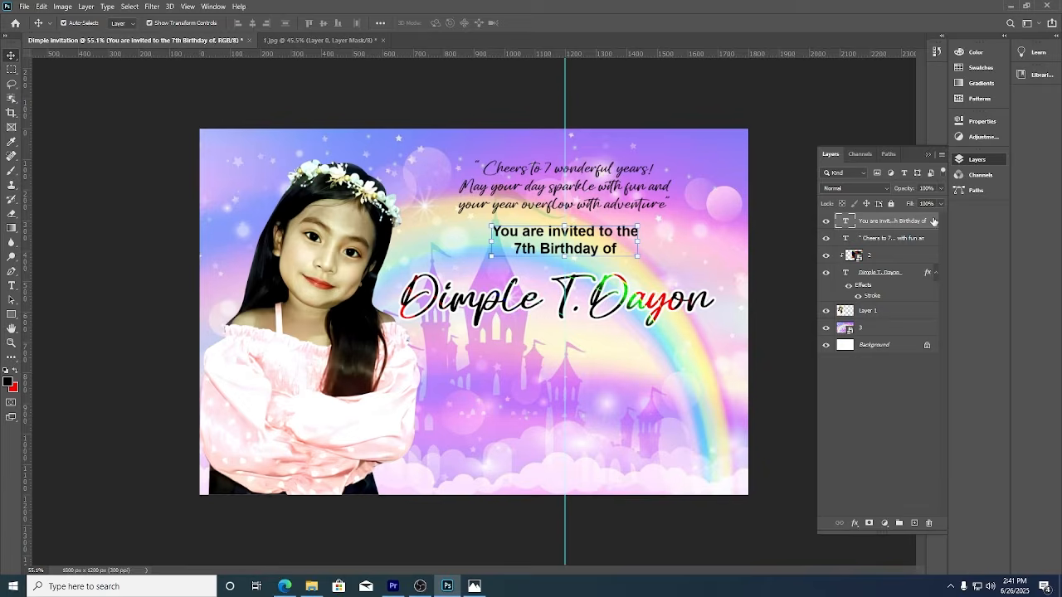
Duplicate the invitation line layer and move the copy to sit just below the name.
right_click(933, 222)
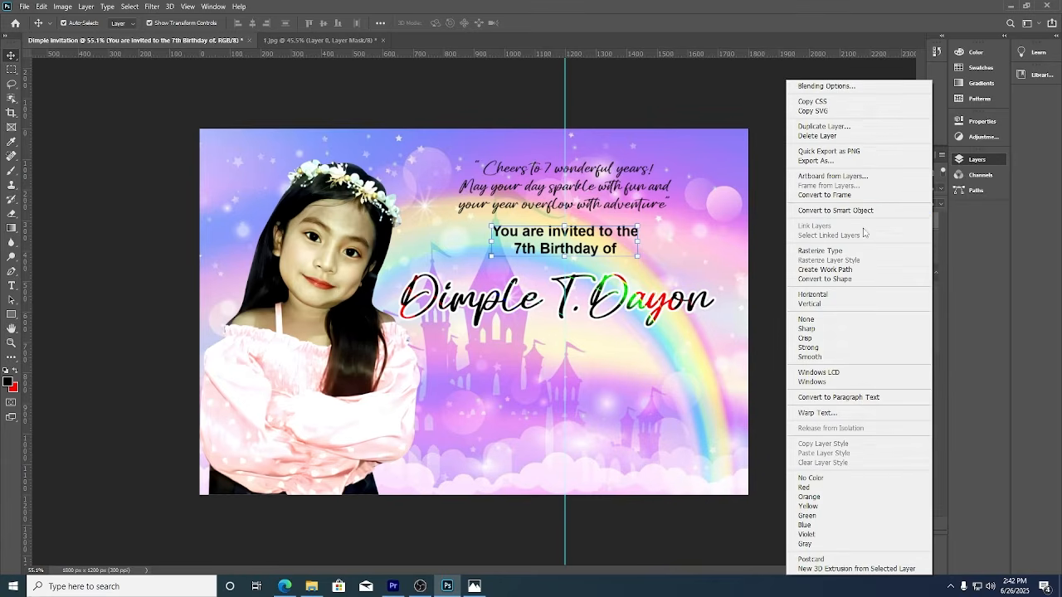
click(844, 128)
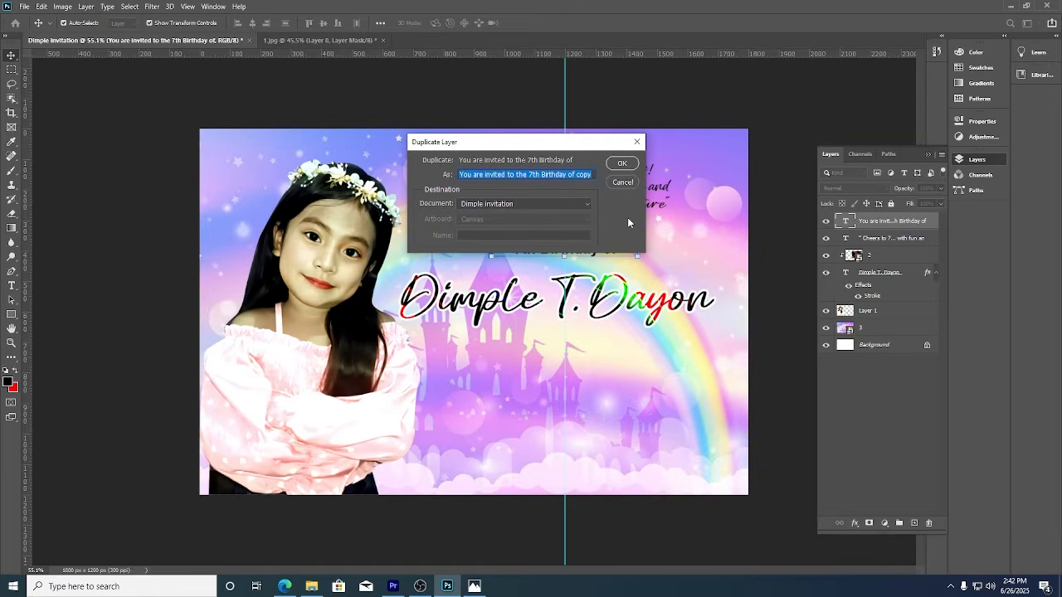
click(622, 164)
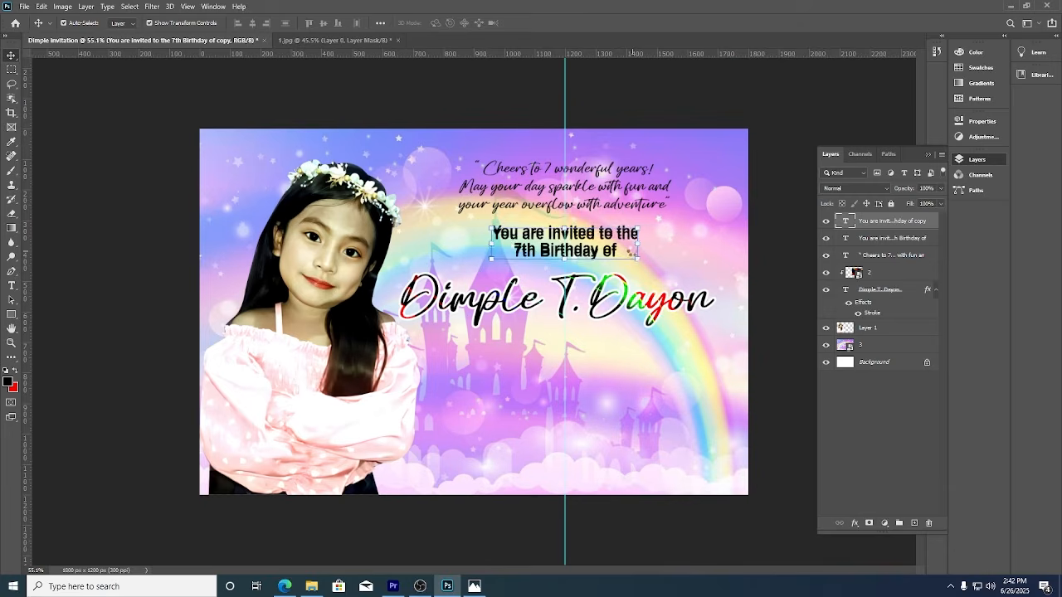
drag(628, 249, 628, 276)
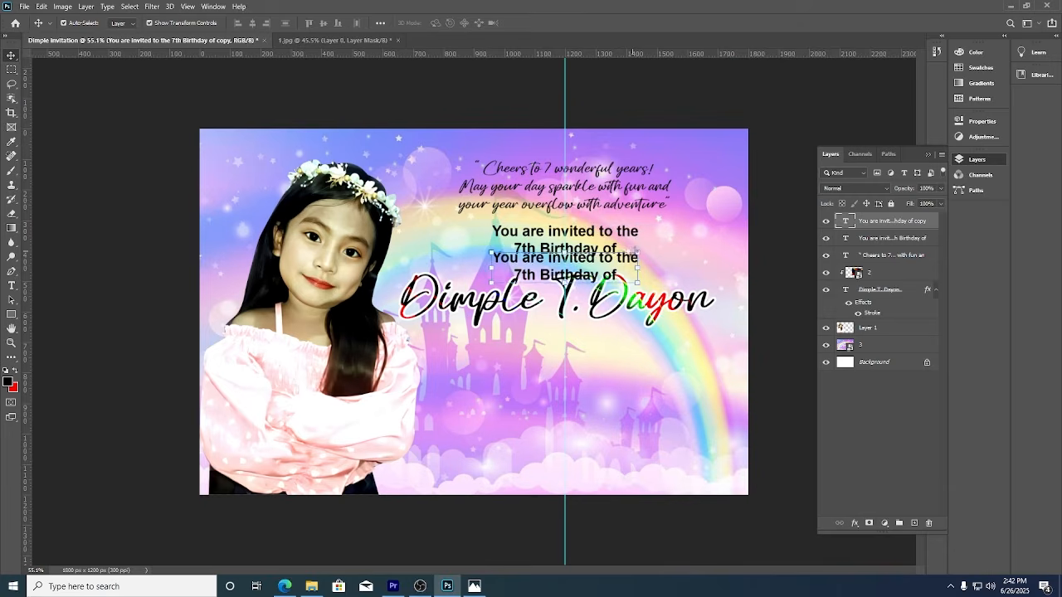
key(Down)
key(Down)
key(Down)
key(Down)
key(Down)
key(Down)
key(Down)
key(Down)
key(Down)
key(Down)
key(Down)
key(Down)
key(Down)
key(Down)
key(Down)
key(Down)
key(Down)
key(Down)
key(Down)
key(Down)
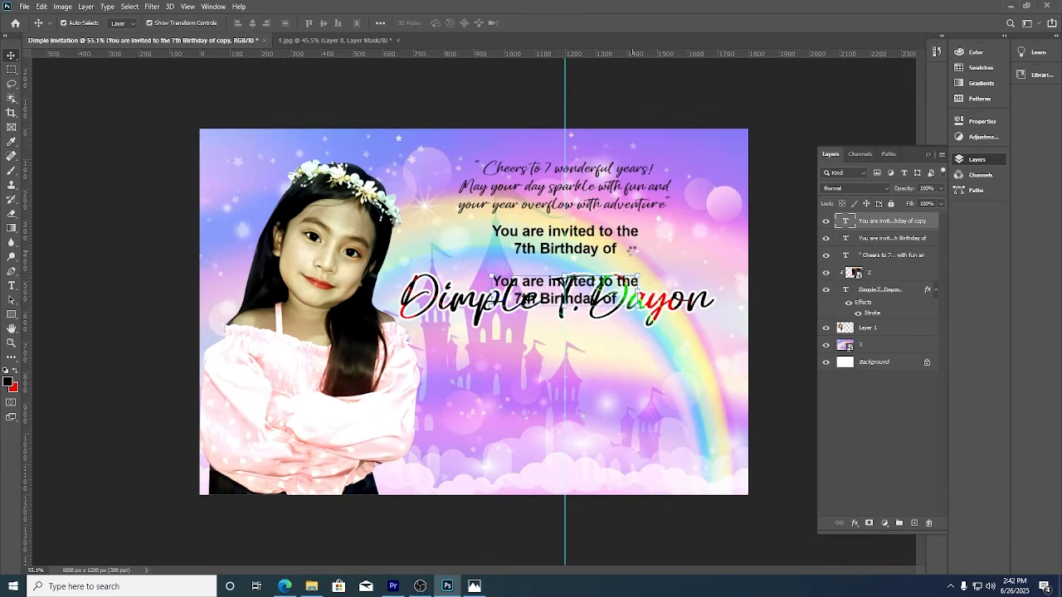
key(Down)
key(Down)
key(Down)
key(Down)
key(Down)
key(Down)
key(Down)
key(Down)
key(Down)
key(Down)
key(Down)
key(Down)
key(Down)
key(Down)
key(Down)
key(Down)
key(Down)
key(Down)
key(Down)
key(Down)
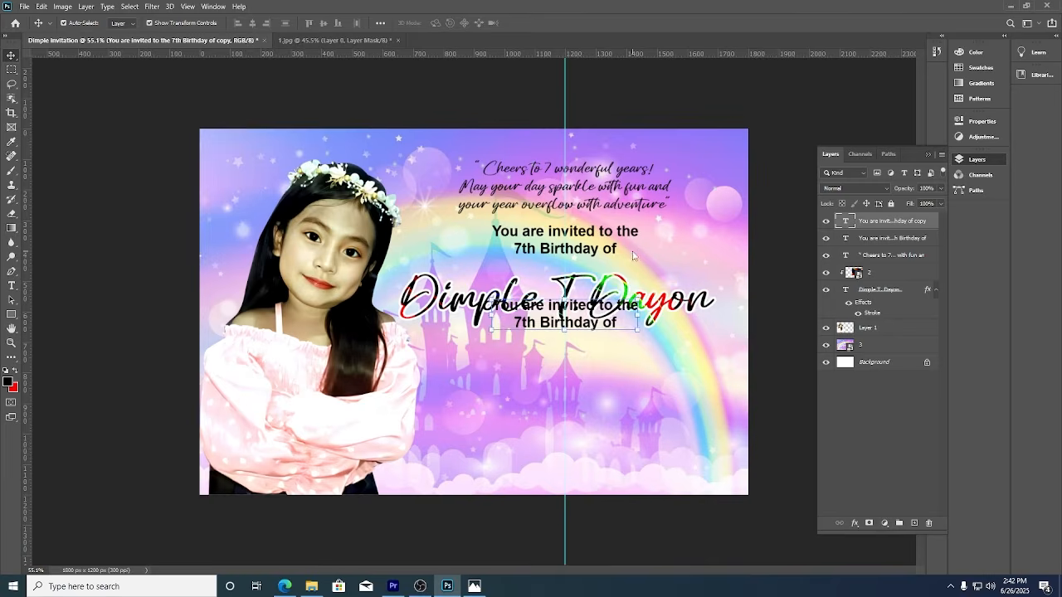
key(Down)
key(Down)
key(Down)
key(Down)
key(Down)
key(Down)
key(Down)
key(Down)
key(Down)
key(Down)
key(Down)
key(Down)
key(Down)
key(Down)
key(Down)
key(Down)
key(Down)
key(Down)
key(Down)
key(Down)
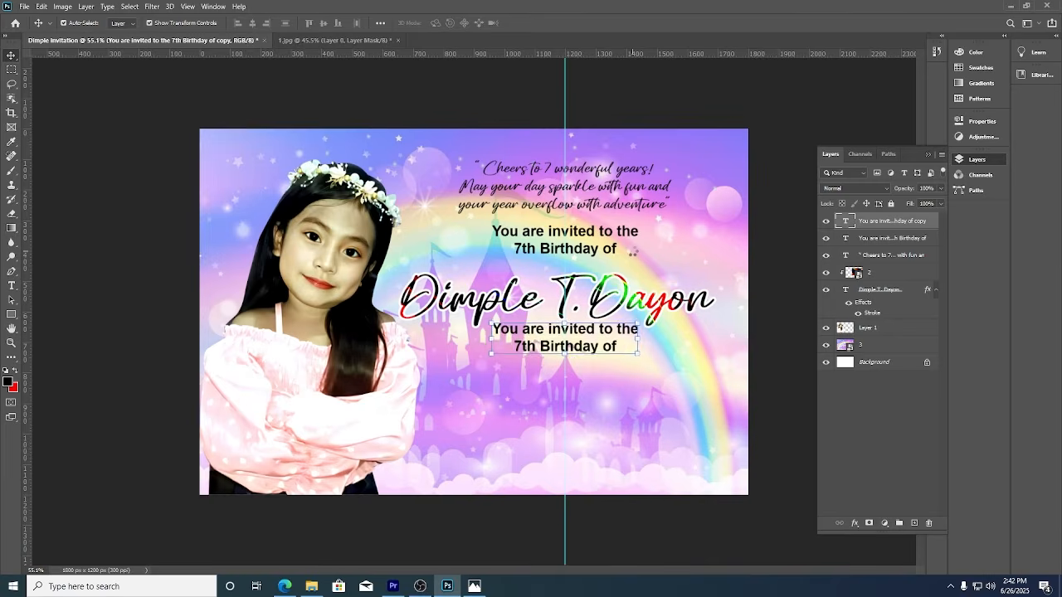
key(Down)
key(Down)
key(Down)
key(Down)
key(Down)
key(Down)
key(Down)
key(Down)
key(Down)
key(Down)
key(Down)
key(Down)
key(Down)
key(Down)
key(Down)
key(Down)
key(Down)
key(Down)
key(Down)
key(Down)
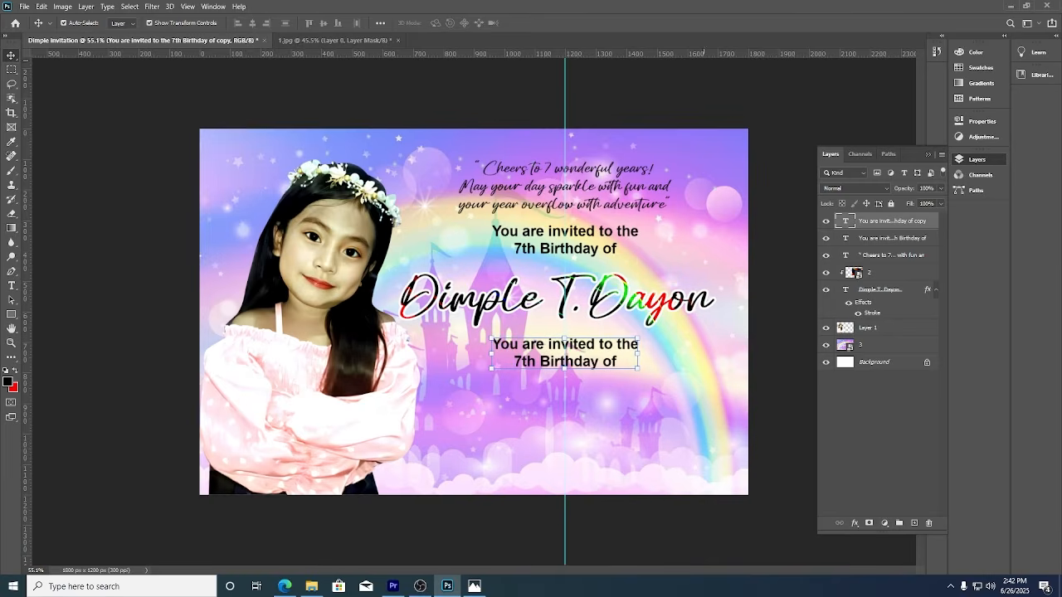
click(11, 285)
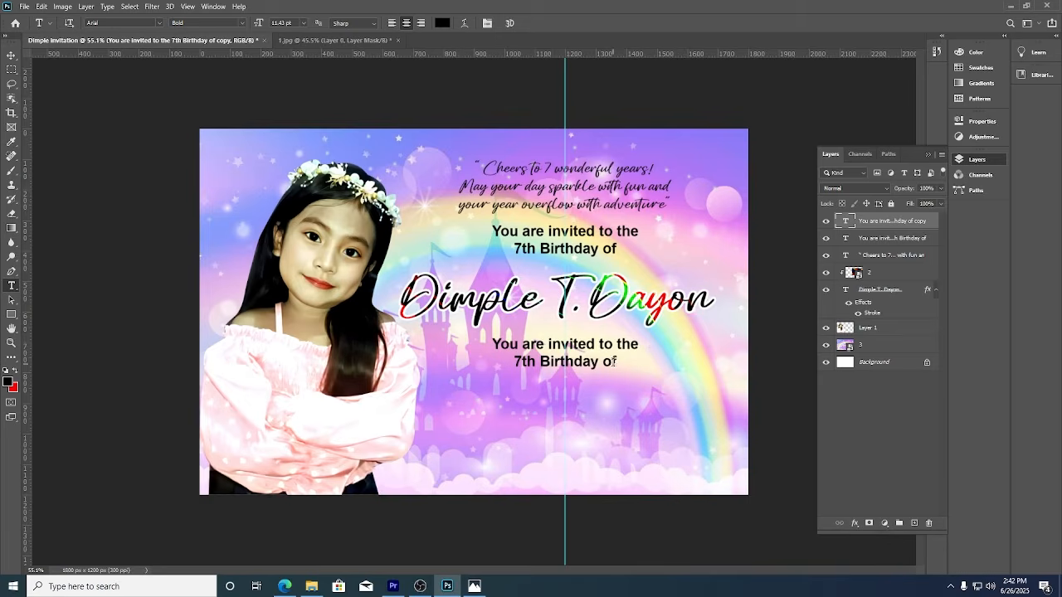
Replace the lower text copy with 'July 13, 2025', 'Reception to follow' and the venue line on three lines.
drag(616, 360, 473, 340)
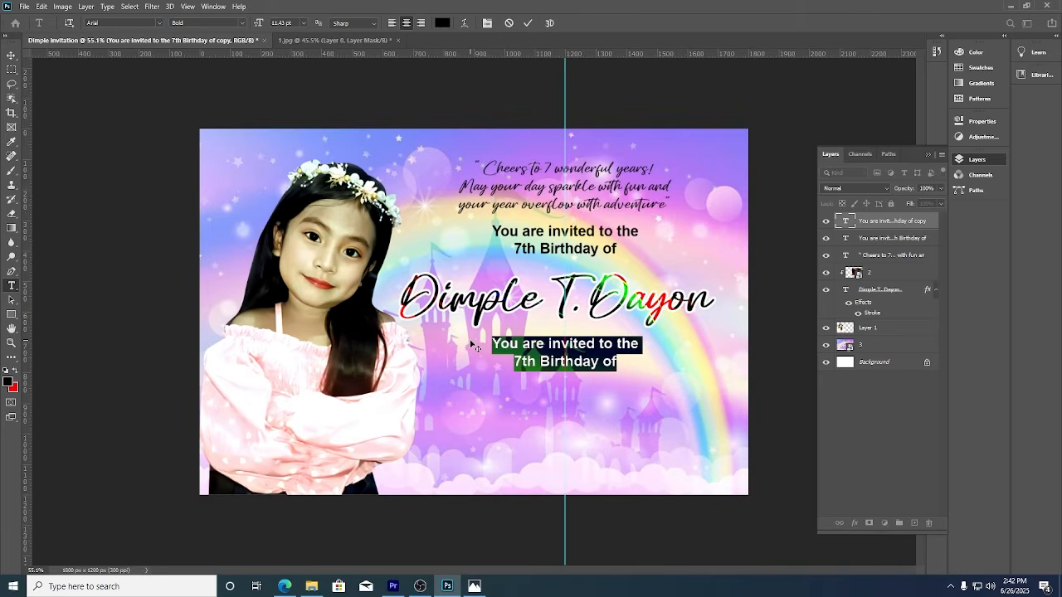
text(June)
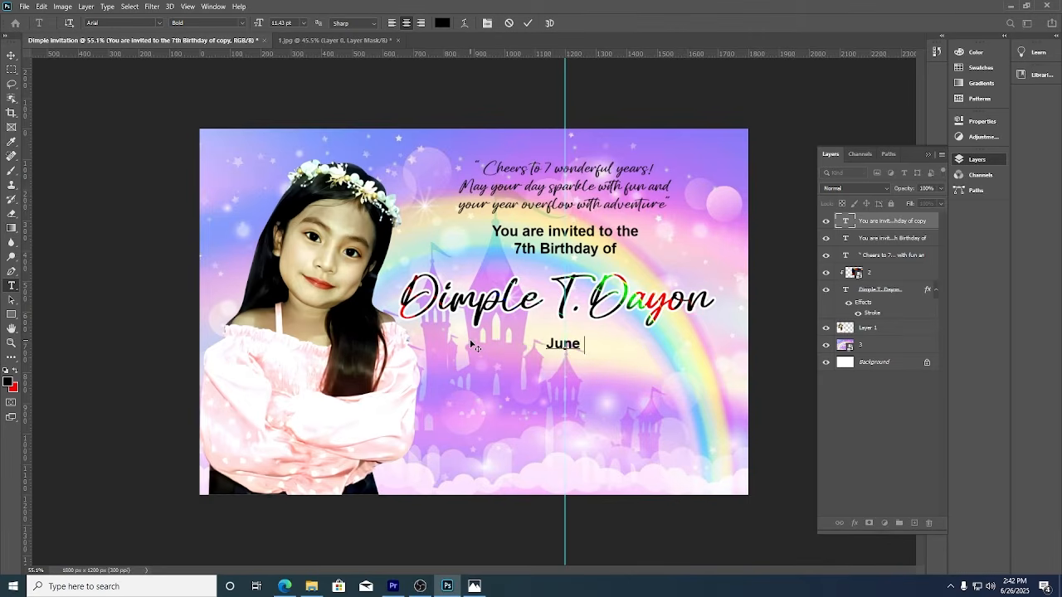
text( 13)
key(BackSpace)
key(BackSpace)
key(BackSpace)
key(BackSpace)
key(BackSpace)
text(ly 13, 2025)
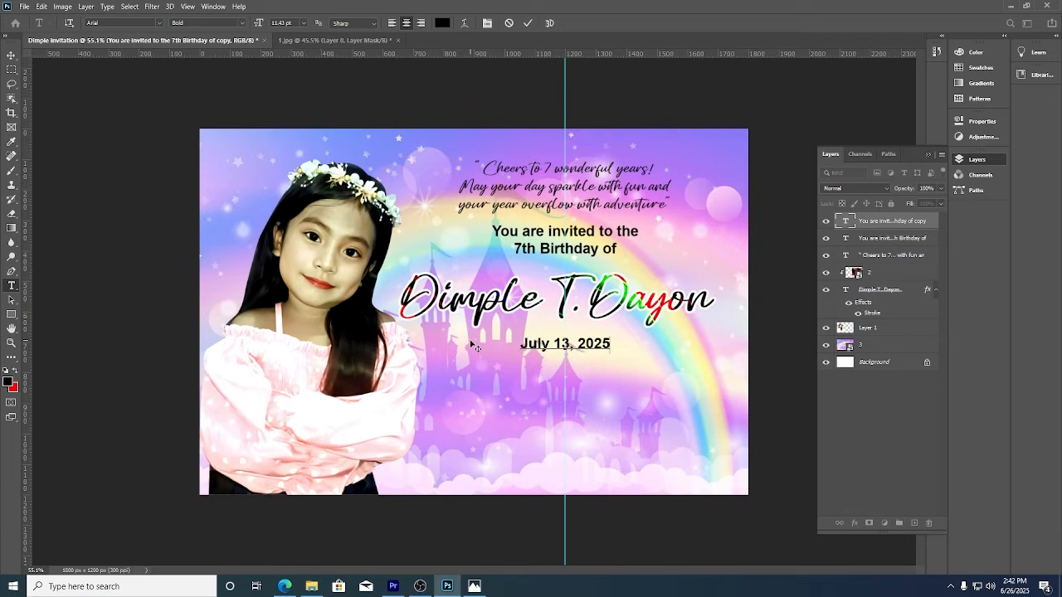
key(Return)
text(Reception to follo)
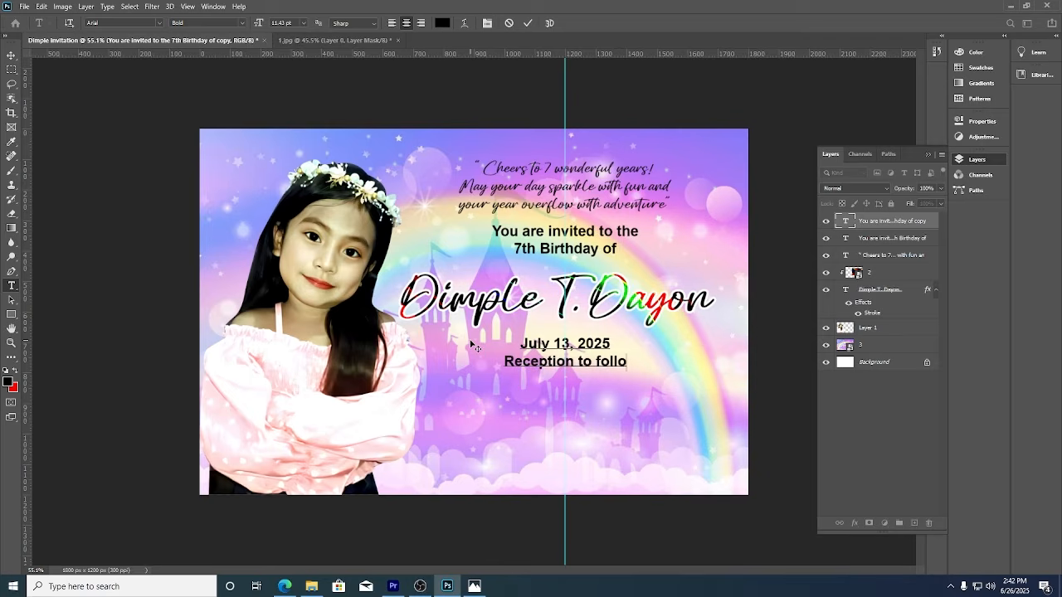
text(w)
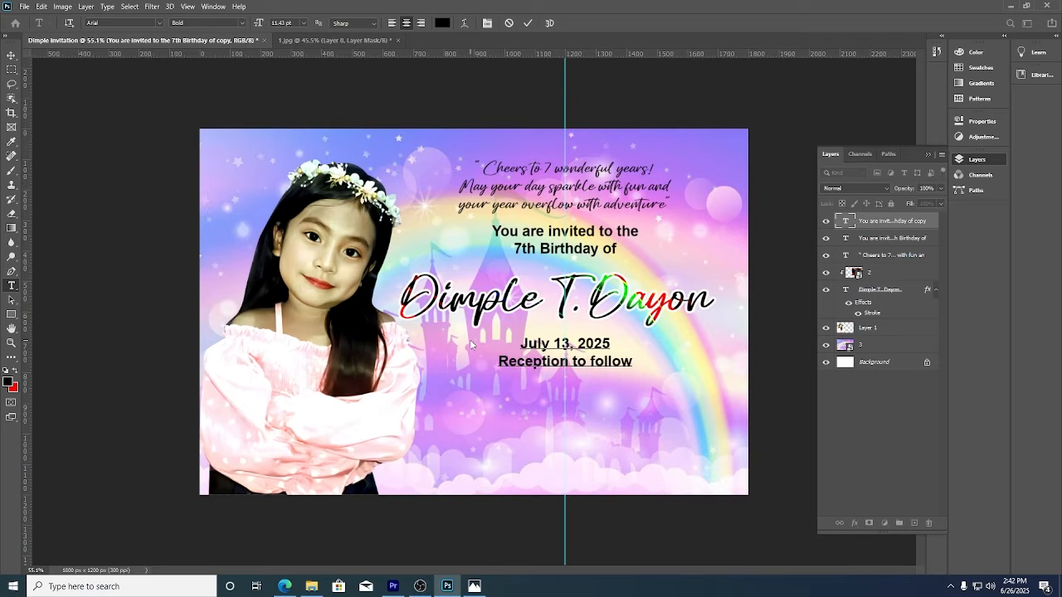
key(Return)
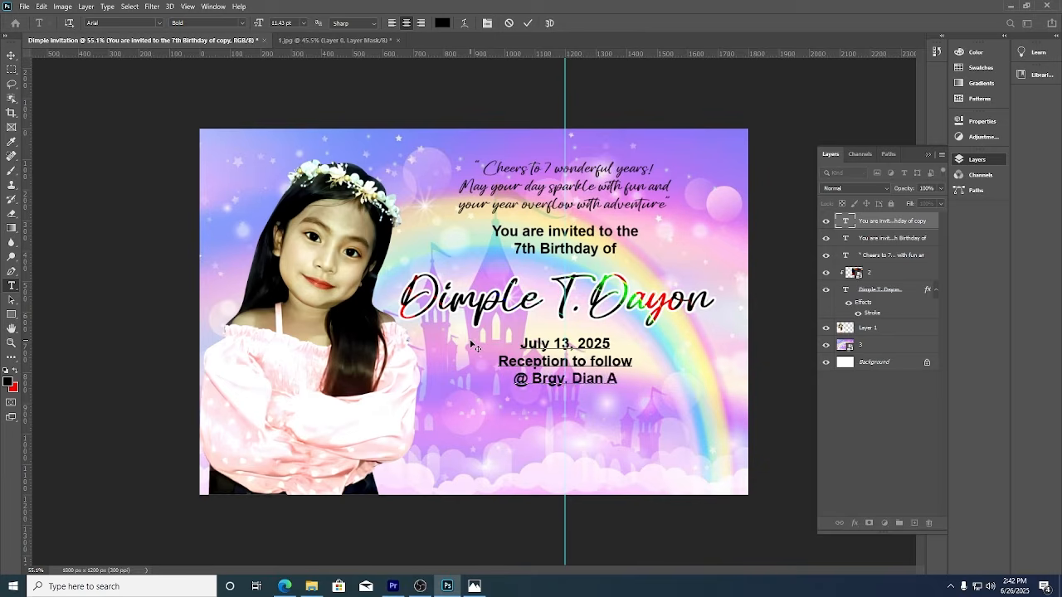
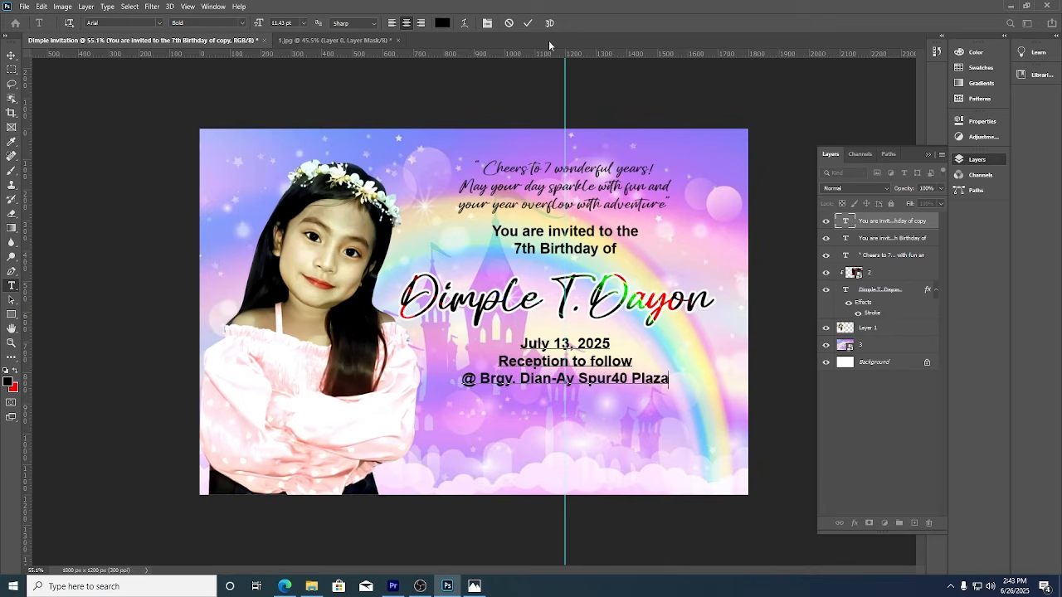
click(528, 23)
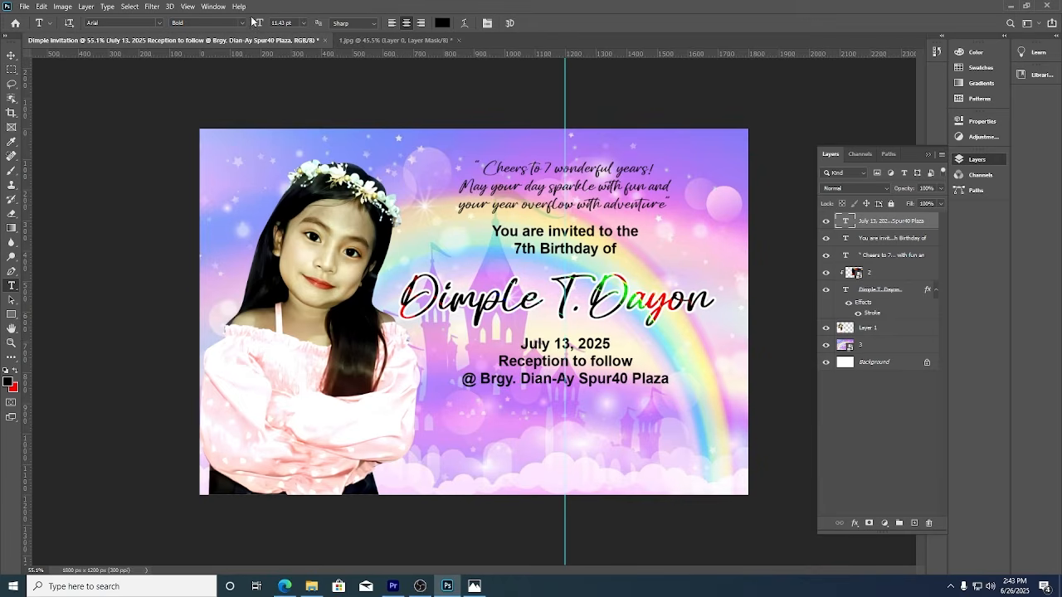
Set the event details and the 'You are invited to the 7th Birthday of' line to regular weight.
click(243, 22)
click(218, 35)
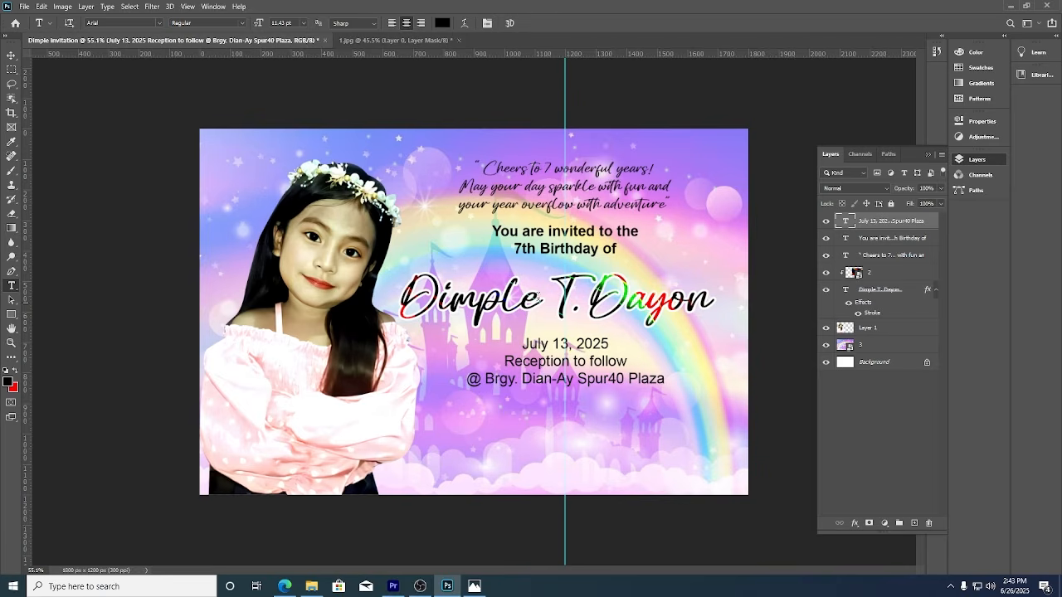
click(11, 54)
click(603, 250)
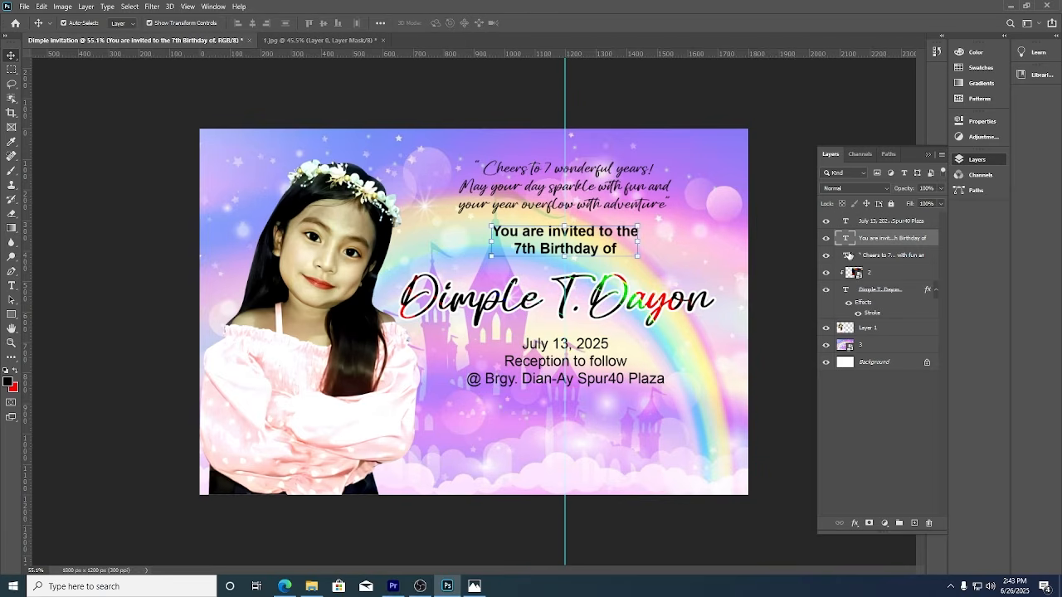
click(11, 286)
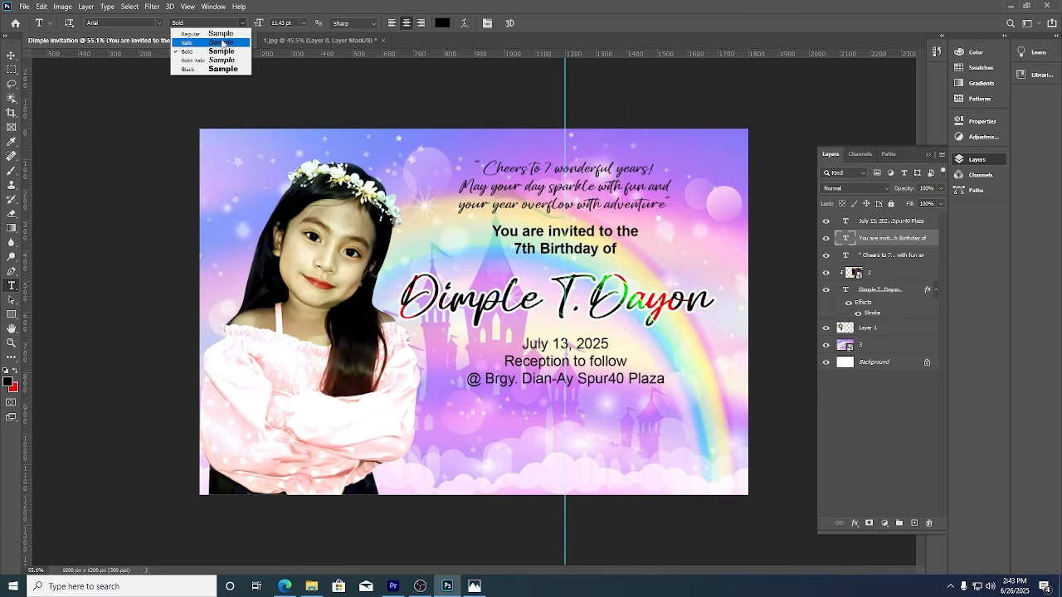
click(199, 33)
Scale the event details block down to about 79% and commit the transform.
click(11, 55)
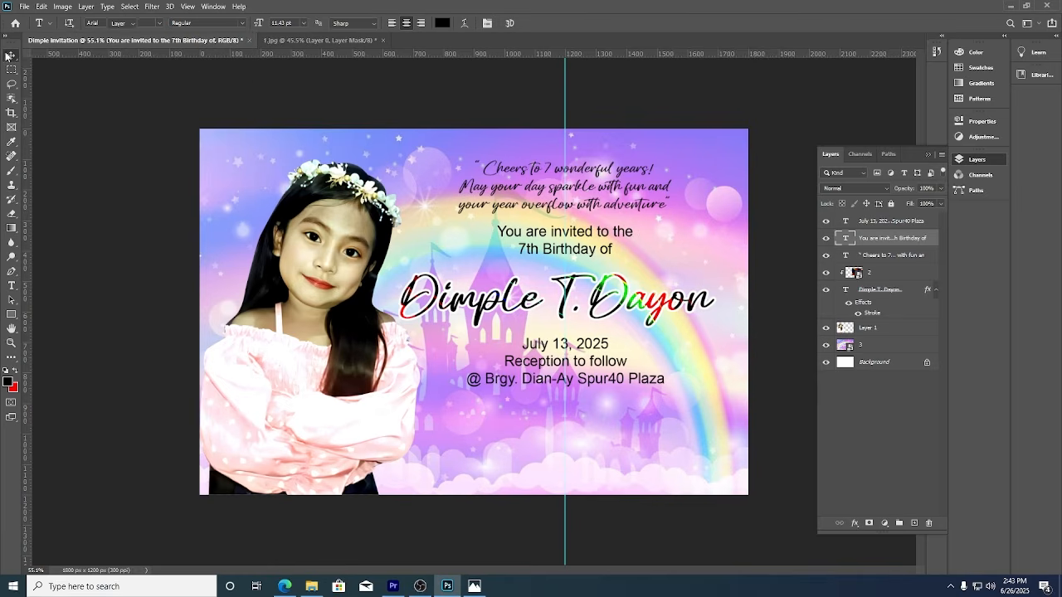
click(587, 363)
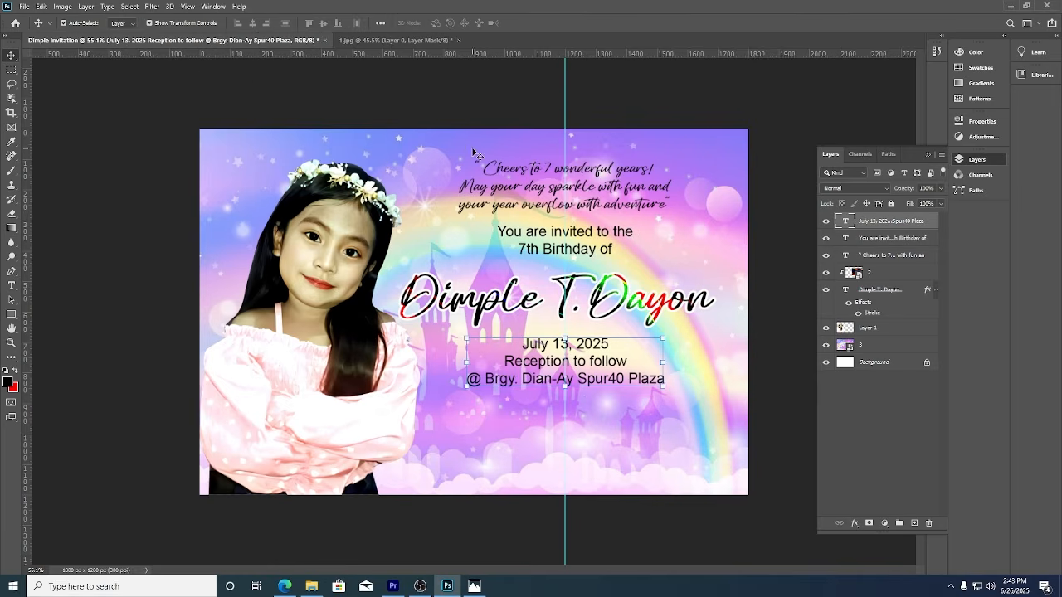
drag(569, 390, 565, 377)
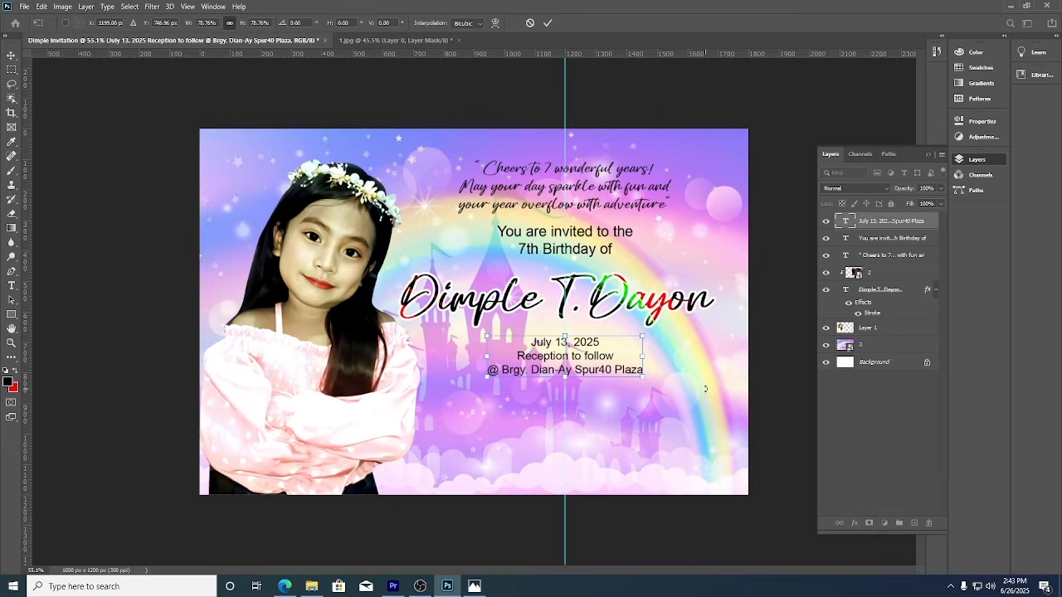
click(546, 22)
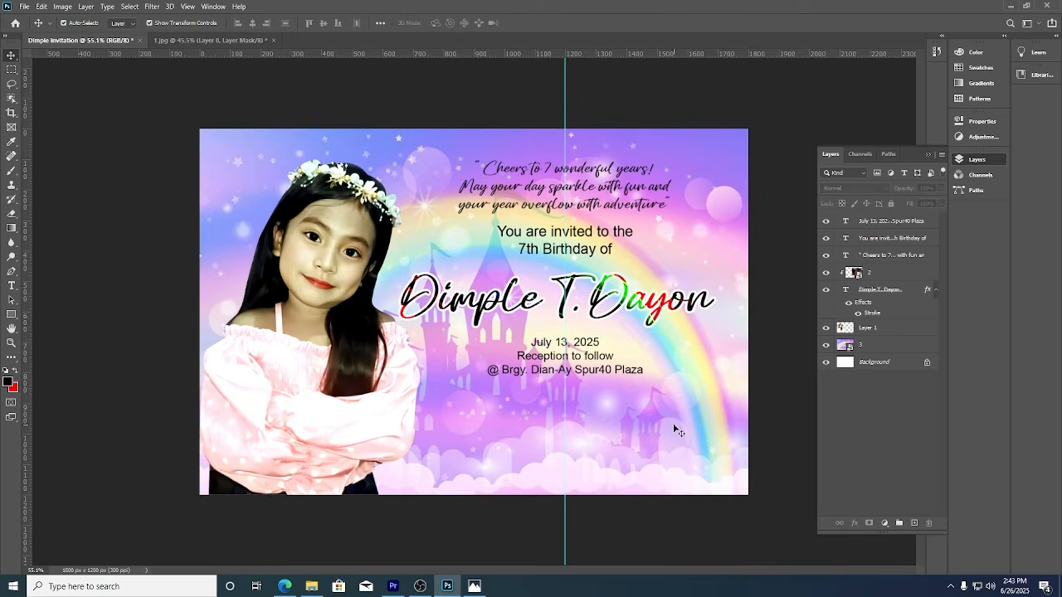
click(25, 7)
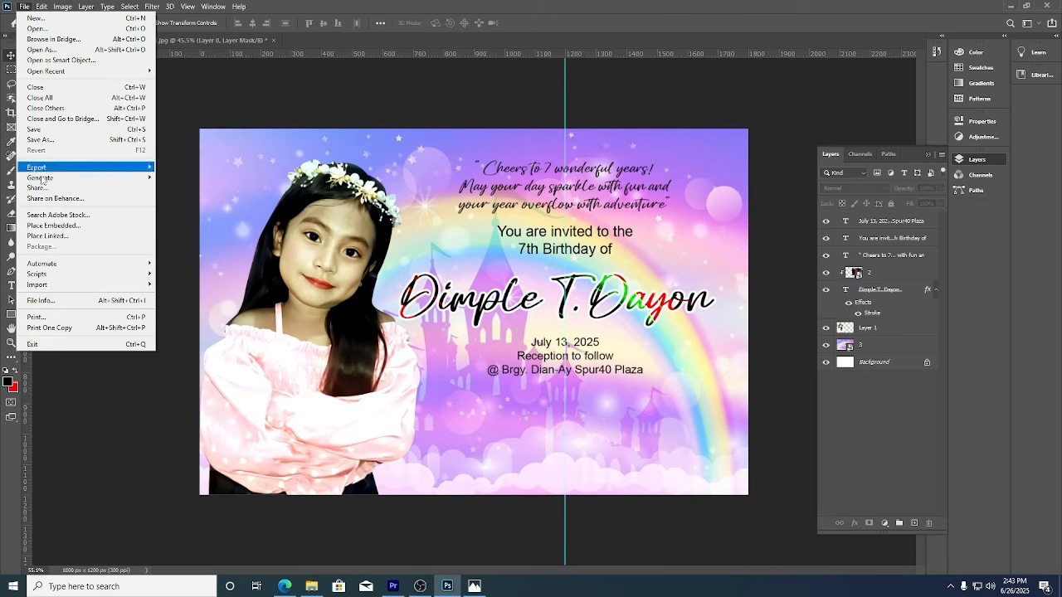
Place blue ribbon image 7, stretched along the bottom and stacked below the girl's Layer 1.
click(67, 225)
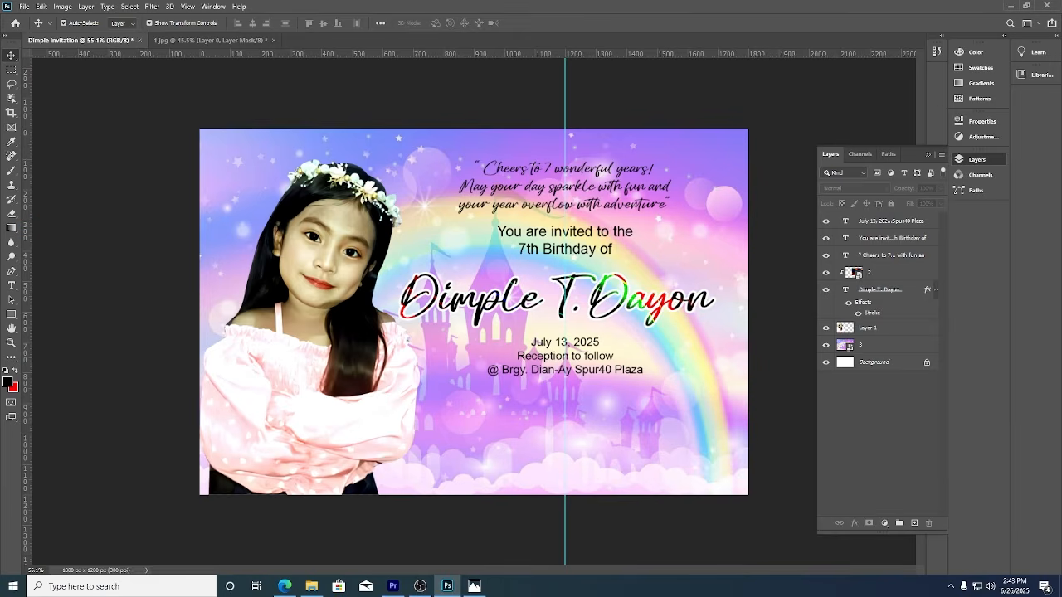
double_click(429, 109)
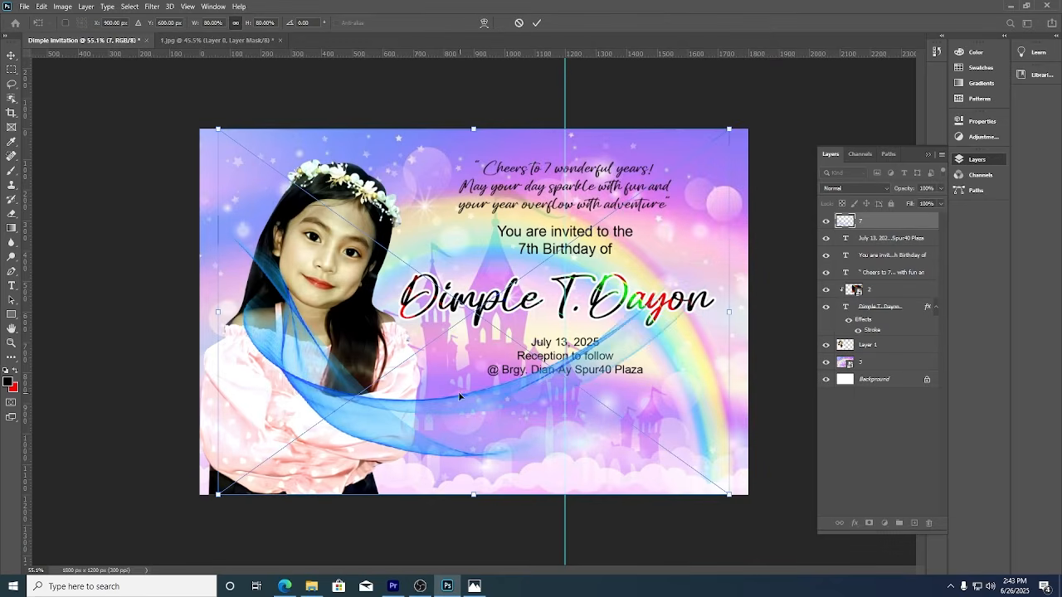
drag(459, 396, 486, 474)
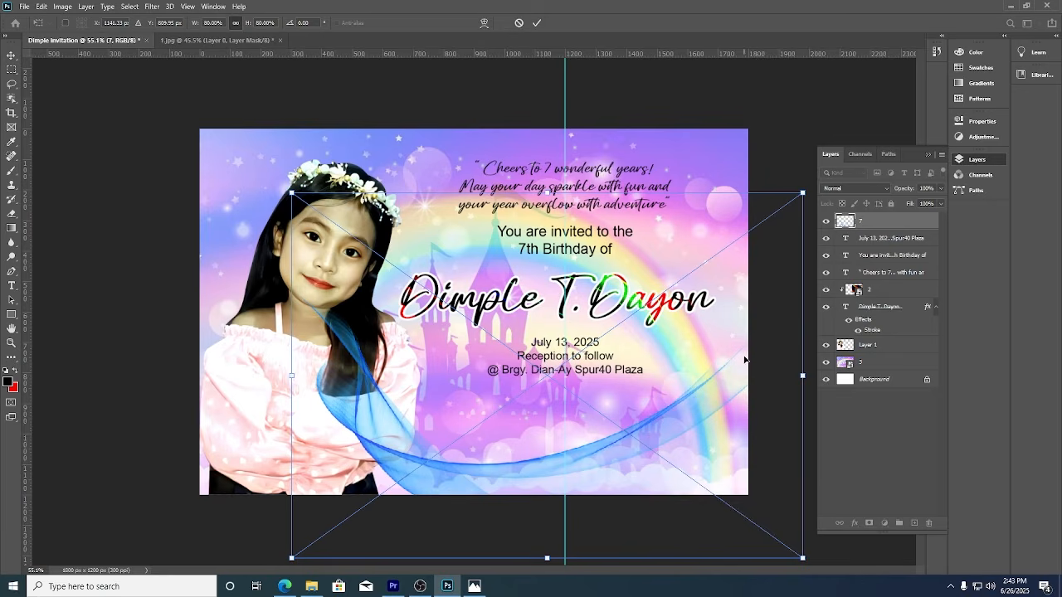
drag(547, 194, 547, 253)
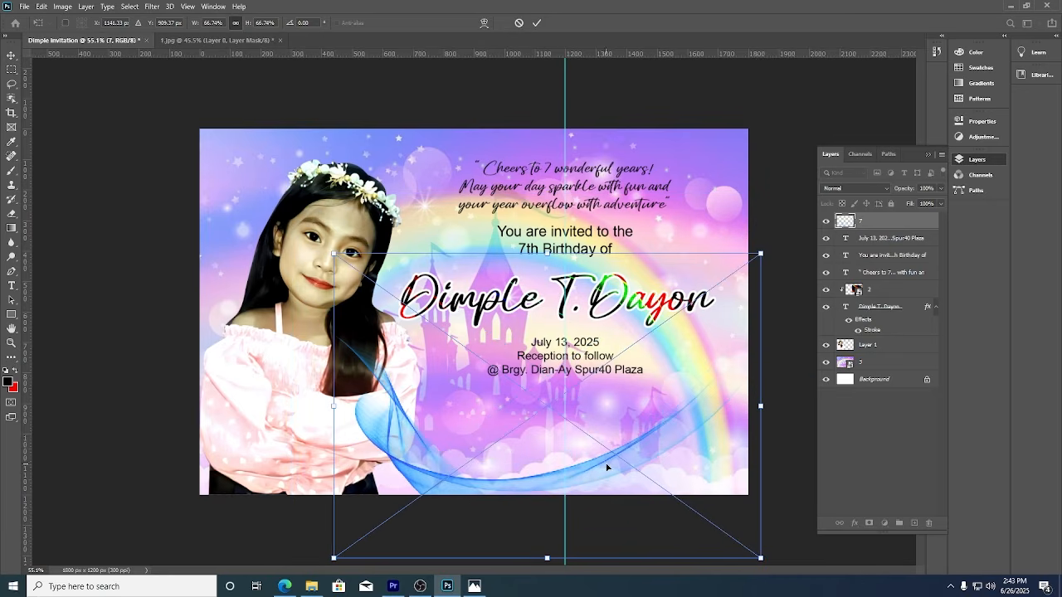
drag(606, 468, 651, 492)
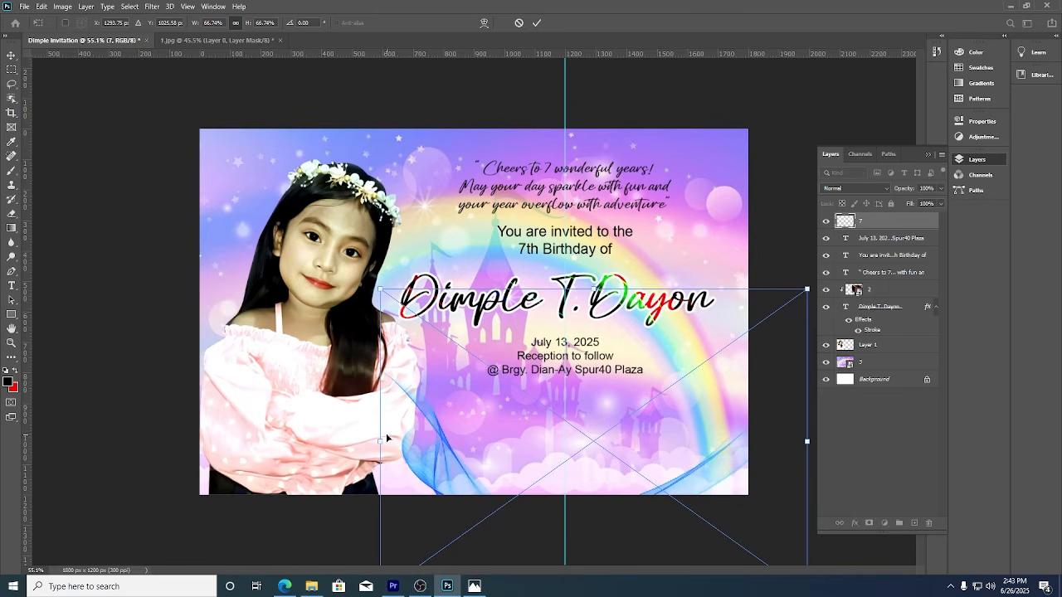
drag(379, 436, 277, 437)
click(536, 23)
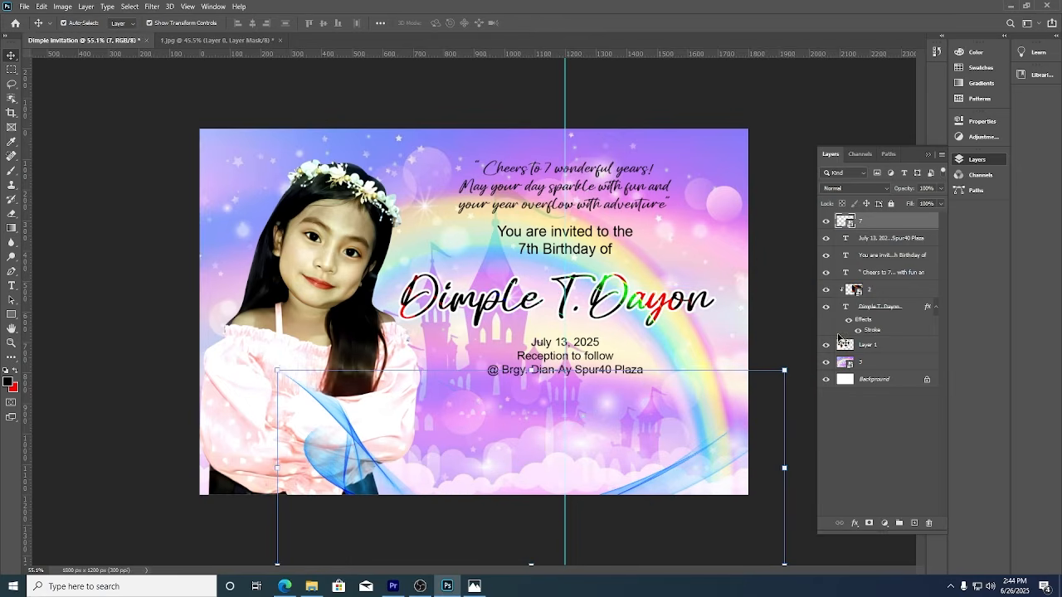
drag(892, 223, 837, 356)
click(763, 355)
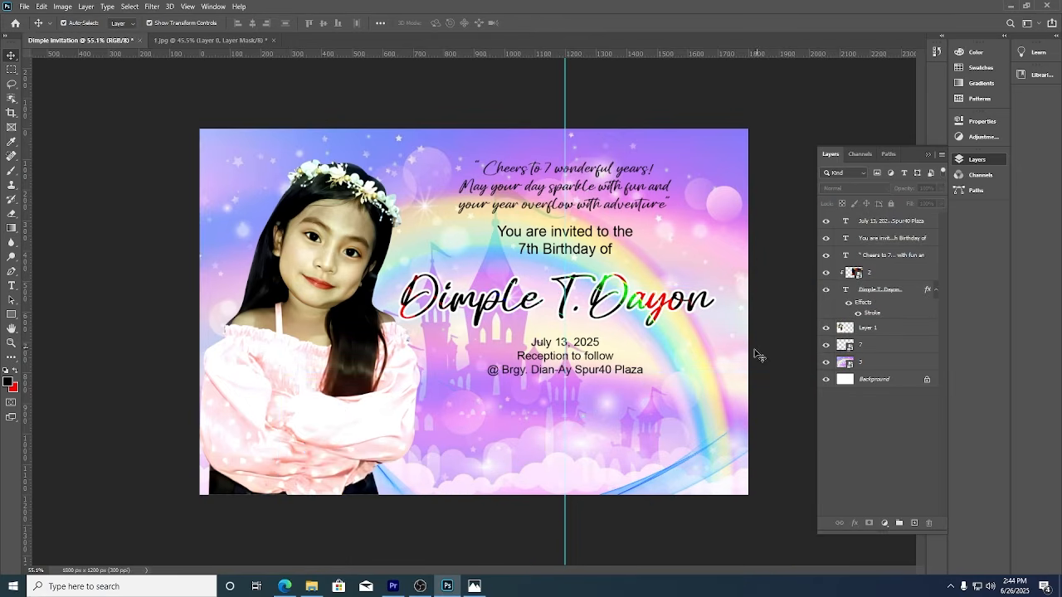
Place butterfly cluster image 4 at the lower right, slightly enlarged, and commit it.
click(13, 8)
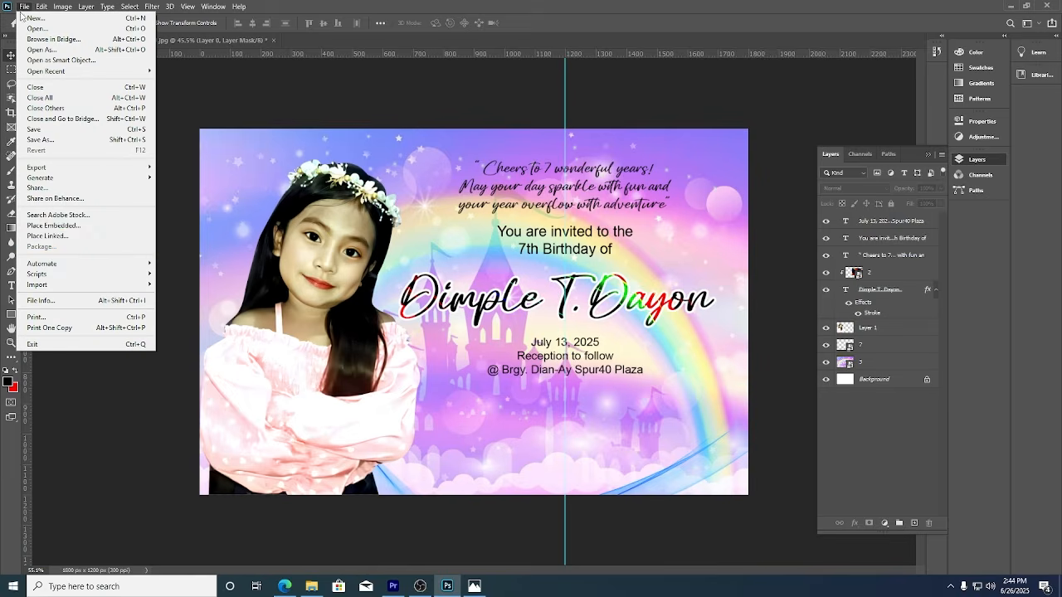
click(55, 232)
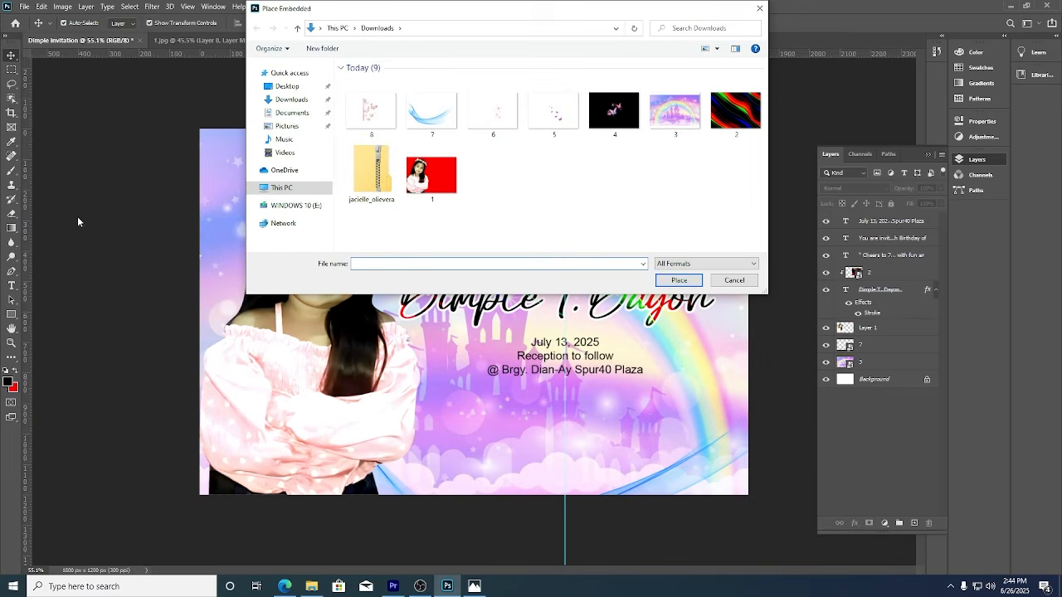
double_click(621, 115)
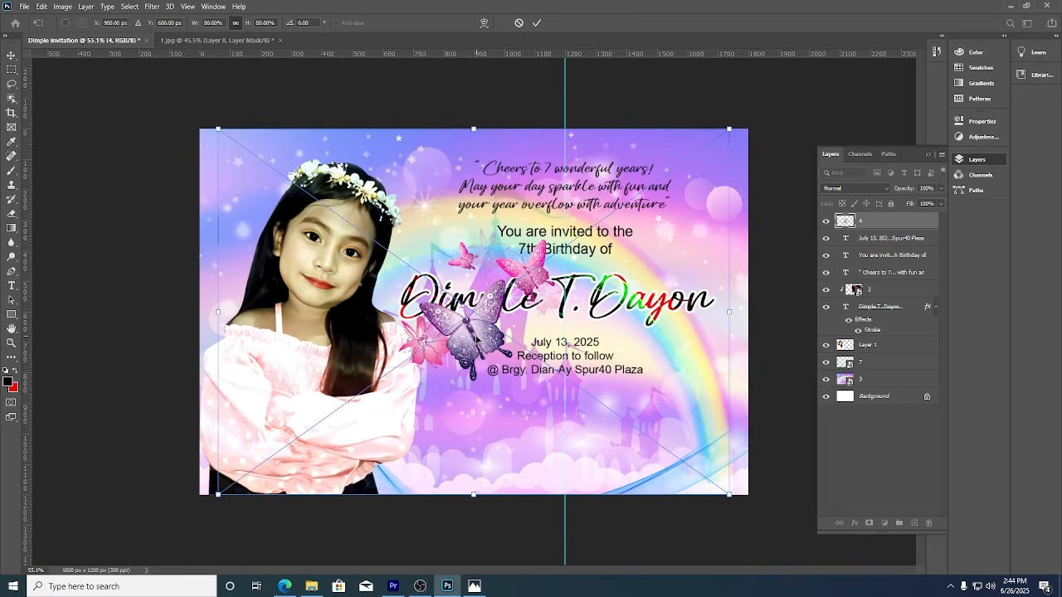
drag(476, 339, 638, 409)
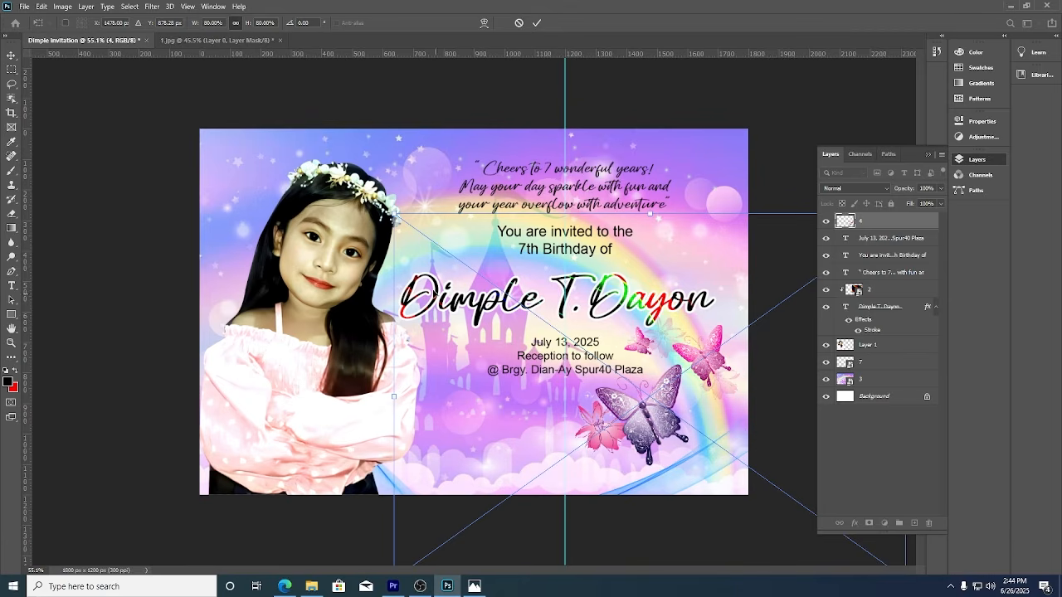
drag(394, 214, 362, 191)
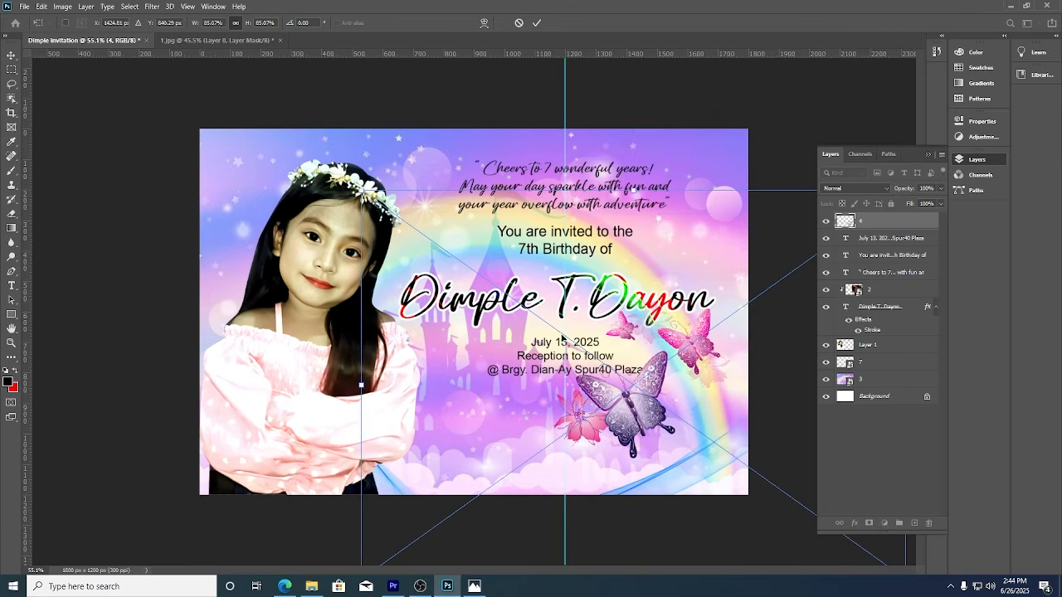
drag(648, 407, 666, 424)
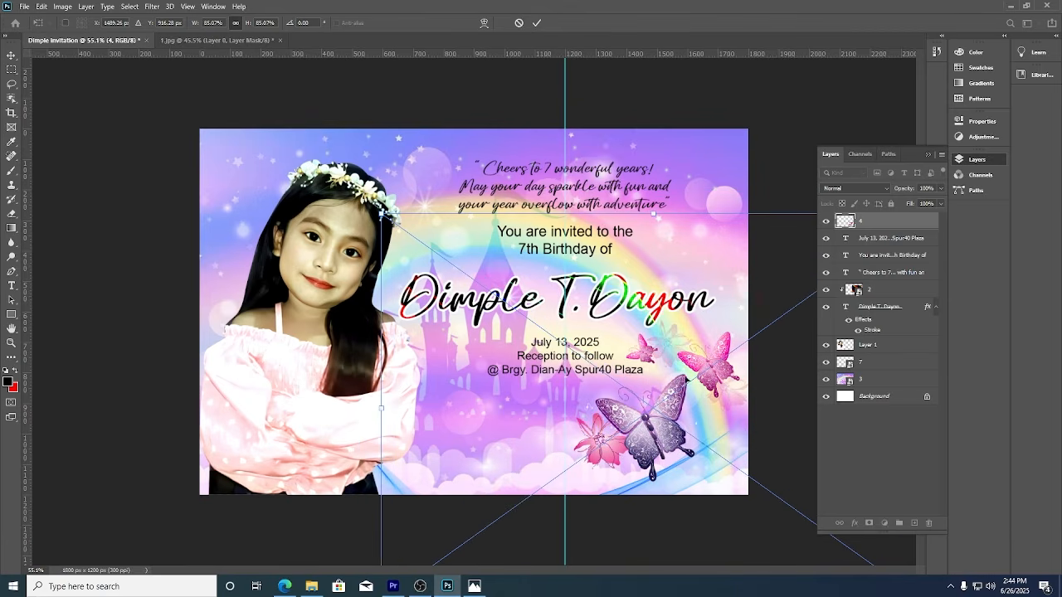
click(537, 22)
click(680, 87)
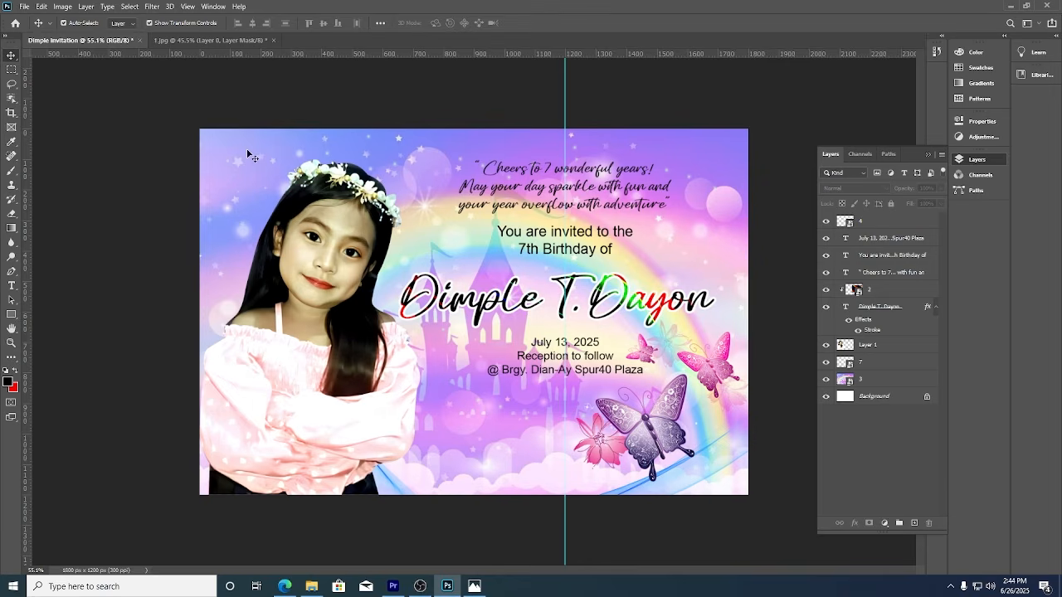
Place pastel butterflies image 8 behind the girl's layer in the card's top-left corner.
click(25, 7)
click(52, 227)
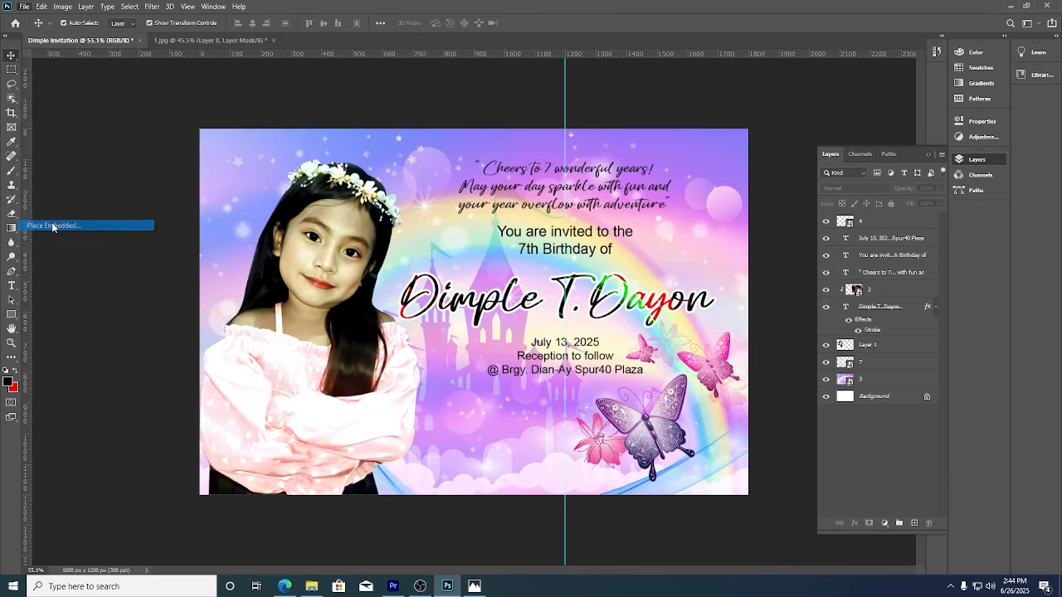
double_click(375, 106)
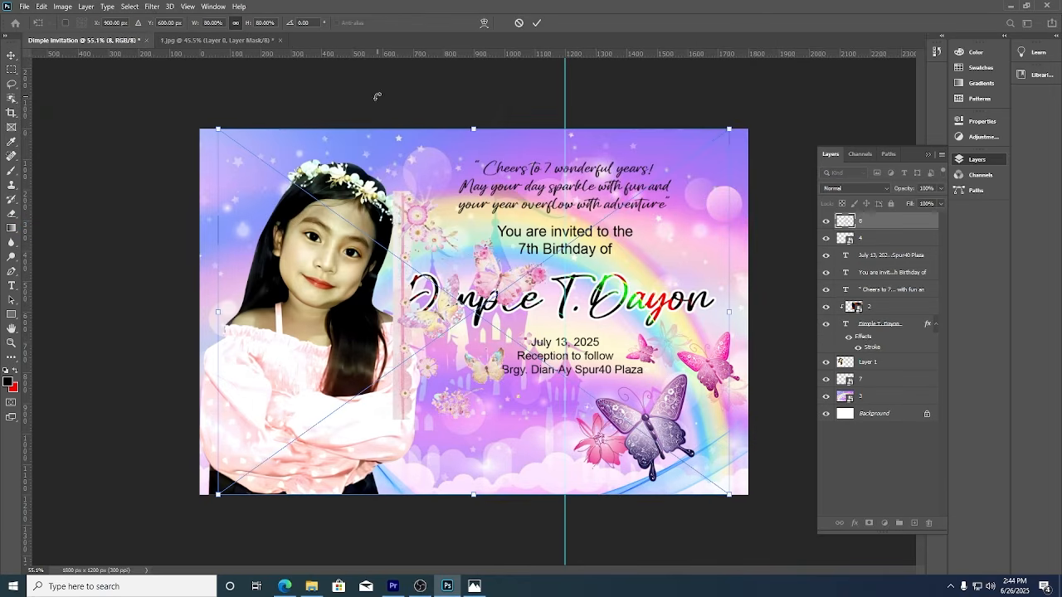
key(Return)
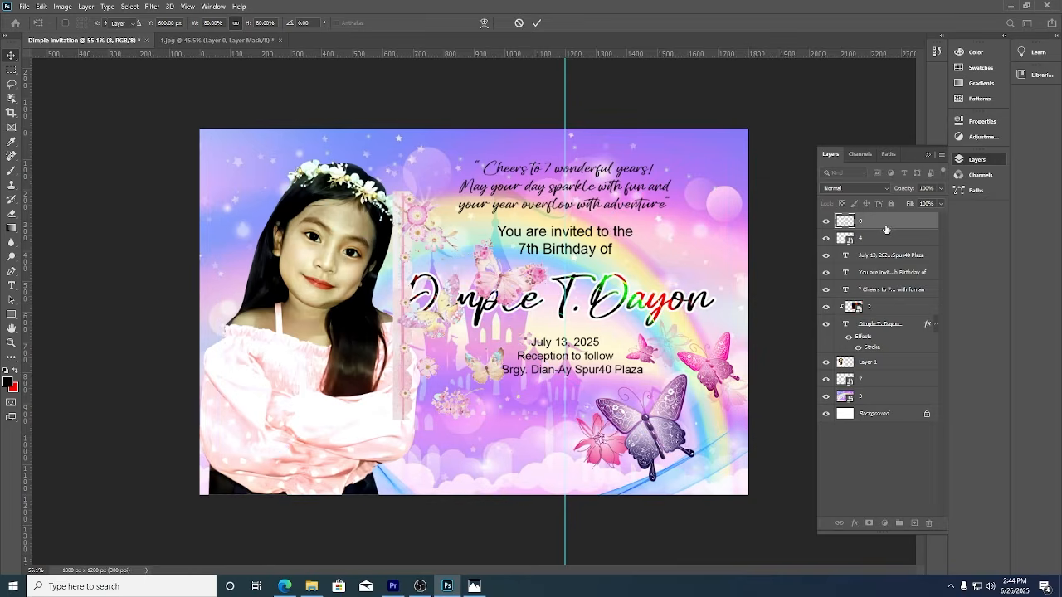
drag(885, 229, 886, 366)
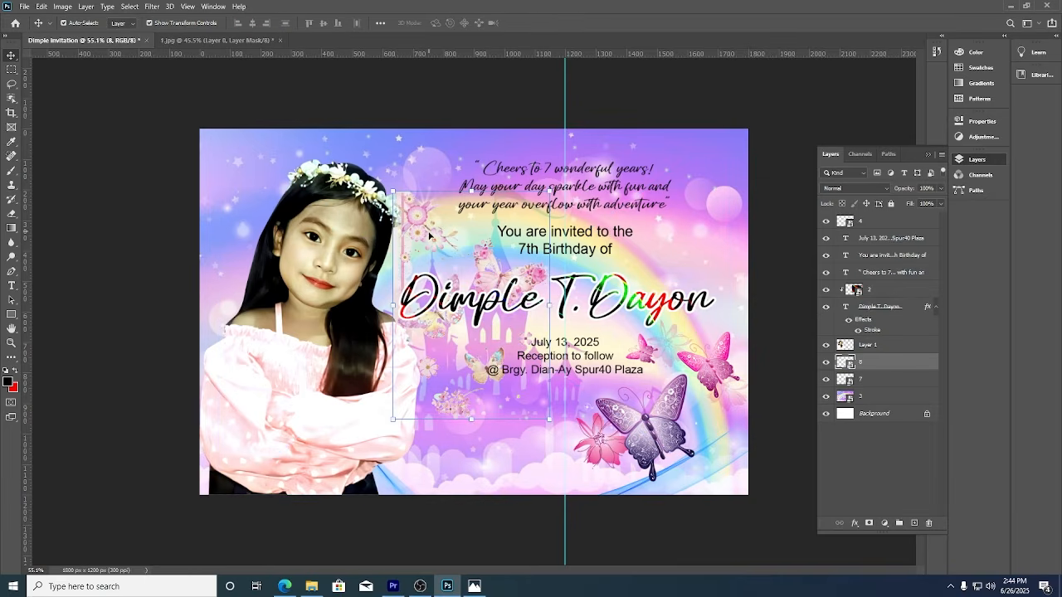
drag(428, 235, 179, 136)
click(541, 94)
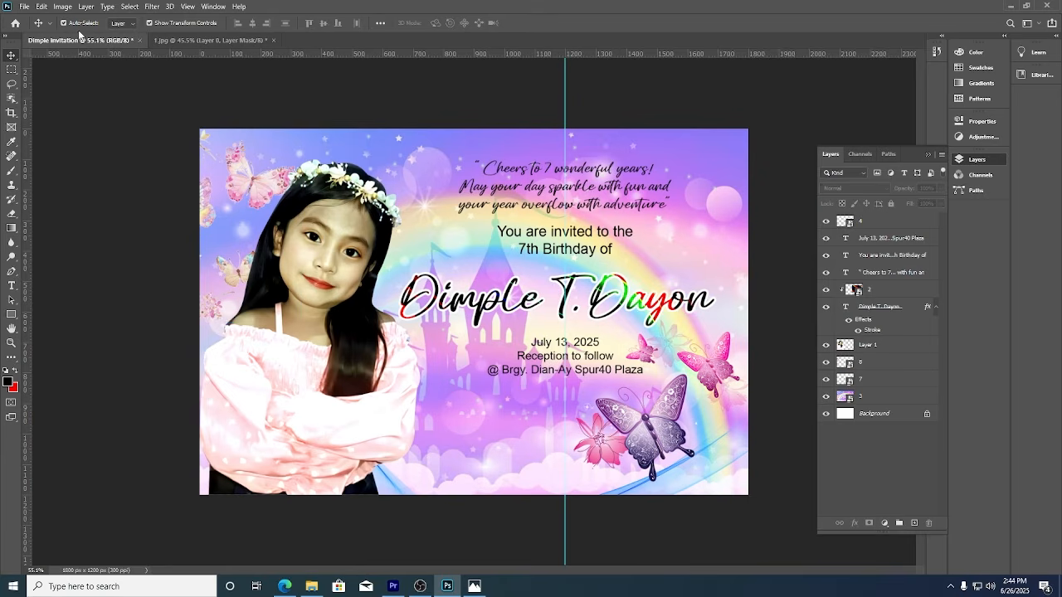
Place small purple butterflies image 5, nudged slightly down over the castle area.
click(24, 6)
click(53, 225)
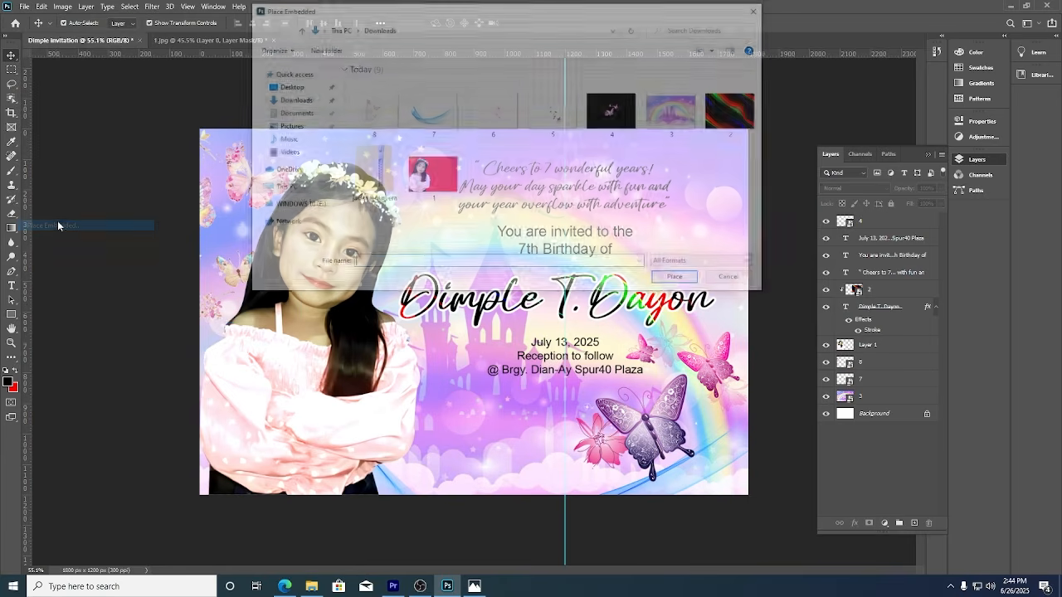
double_click(557, 121)
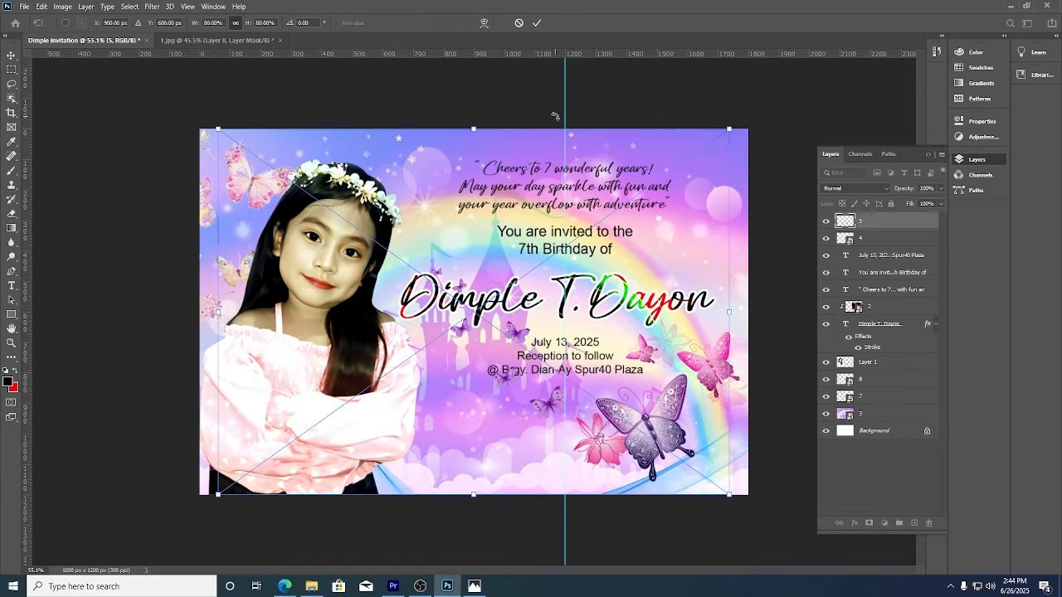
drag(551, 410, 552, 477)
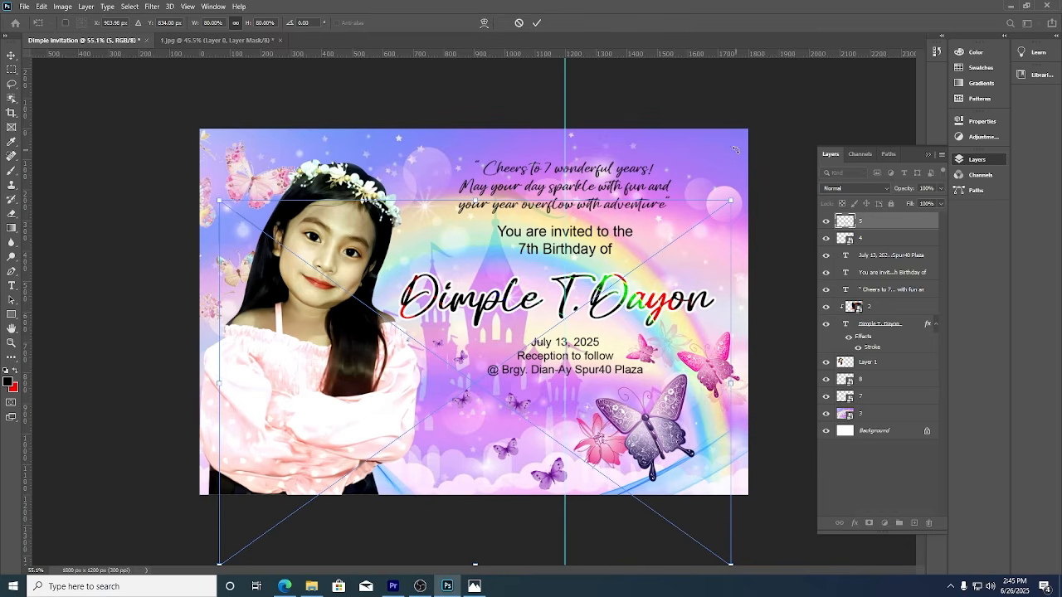
click(538, 23)
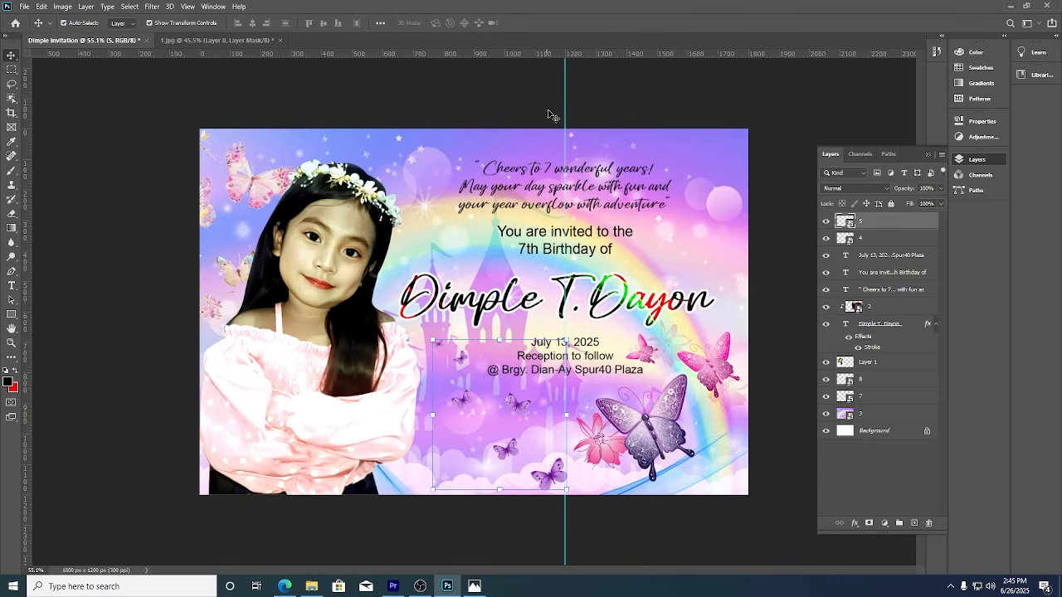
Place pink sparkle image 6 at about 39% beside the name, then duplicate the event details downward.
click(24, 7)
click(49, 229)
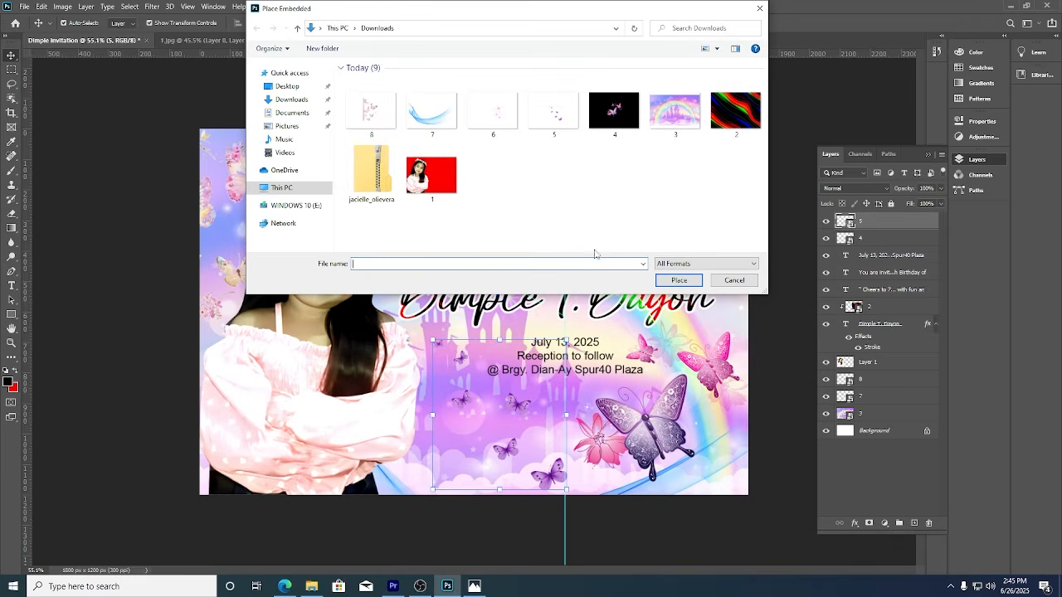
double_click(498, 116)
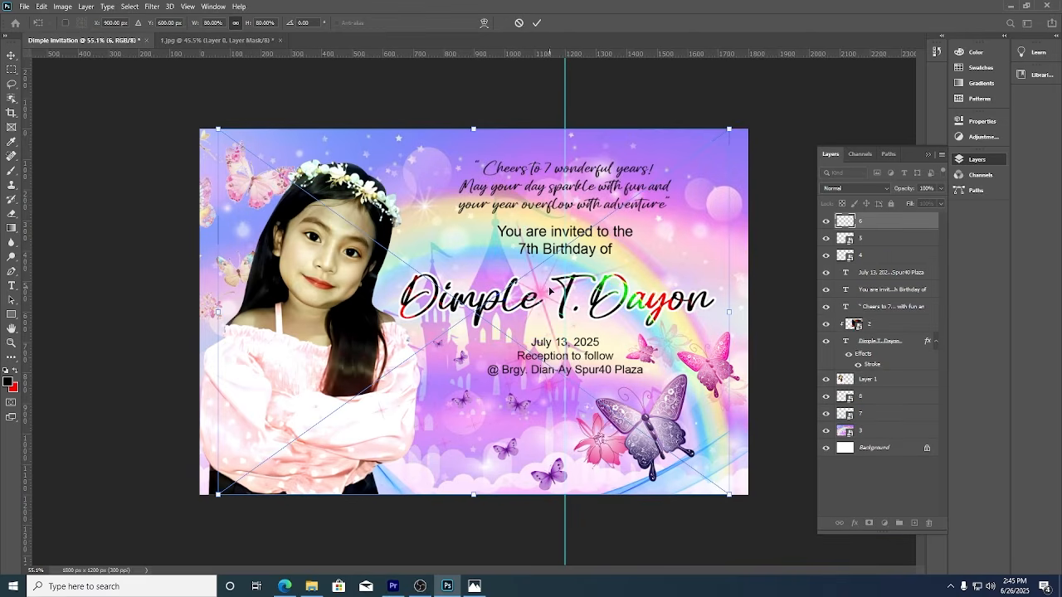
drag(549, 291, 682, 270)
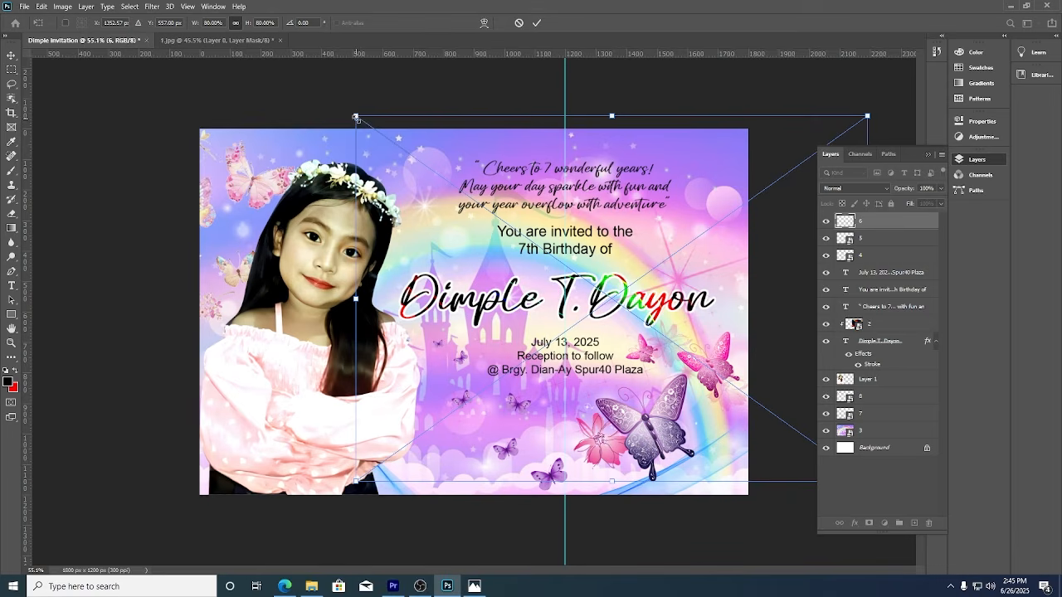
drag(356, 118, 544, 251)
drag(739, 339, 687, 268)
drag(491, 178, 563, 233)
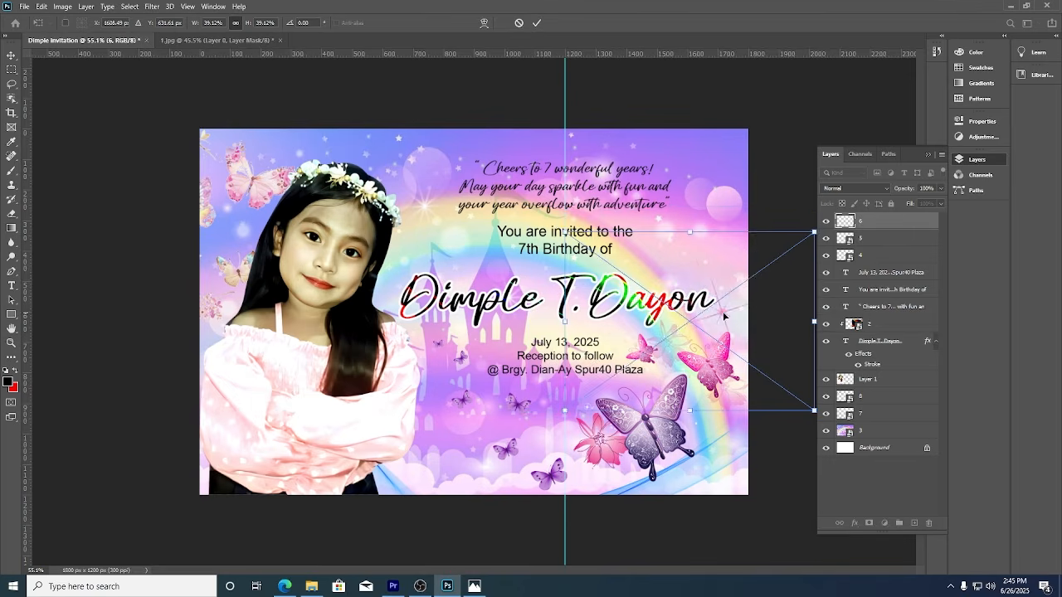
drag(729, 320, 702, 289)
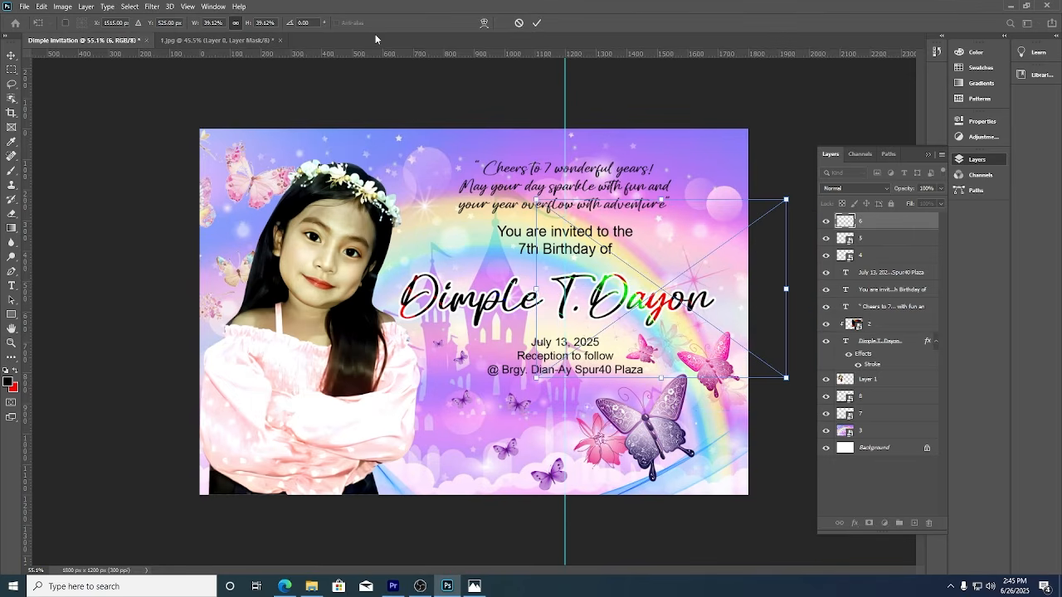
click(537, 22)
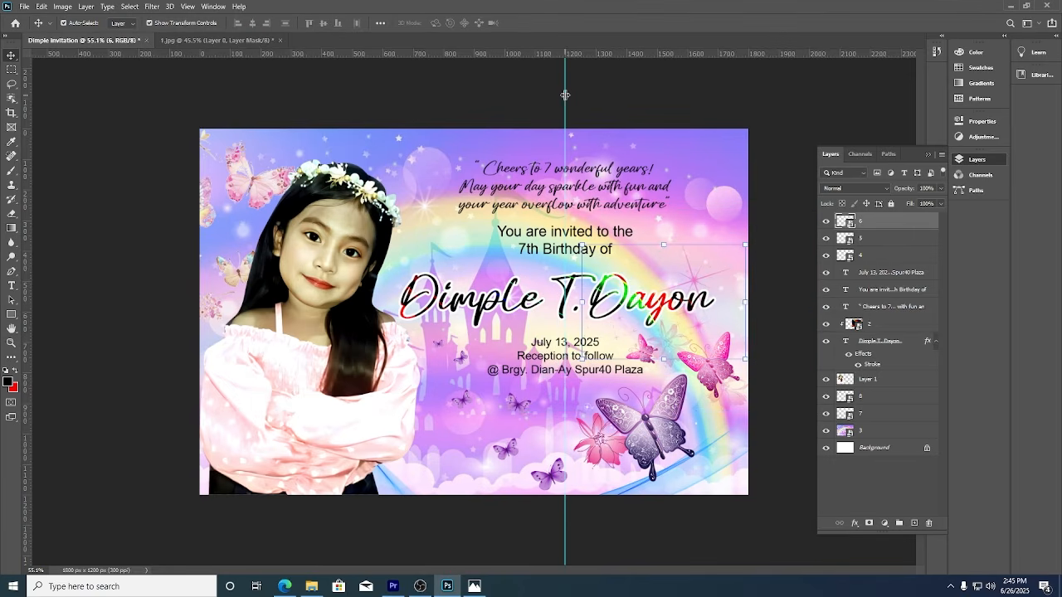
drag(547, 380, 457, 489)
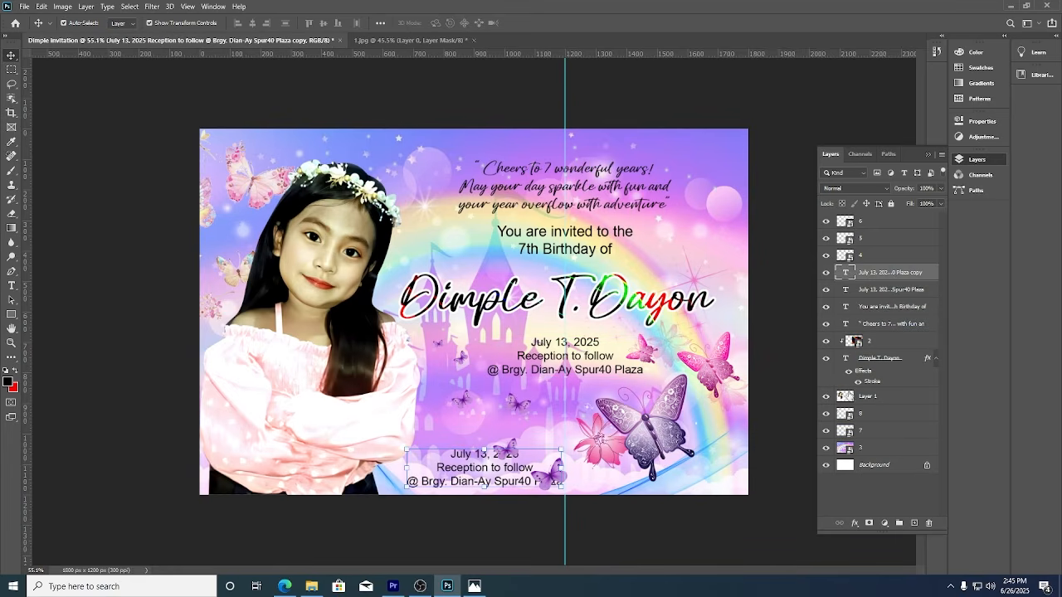
Move the copied text layer to the top and change it to 'Grow in the Grace and Knowledge of our Lord and savior Jesus Christ. 2 Peter 3:18 CSB'.
drag(895, 274, 904, 214)
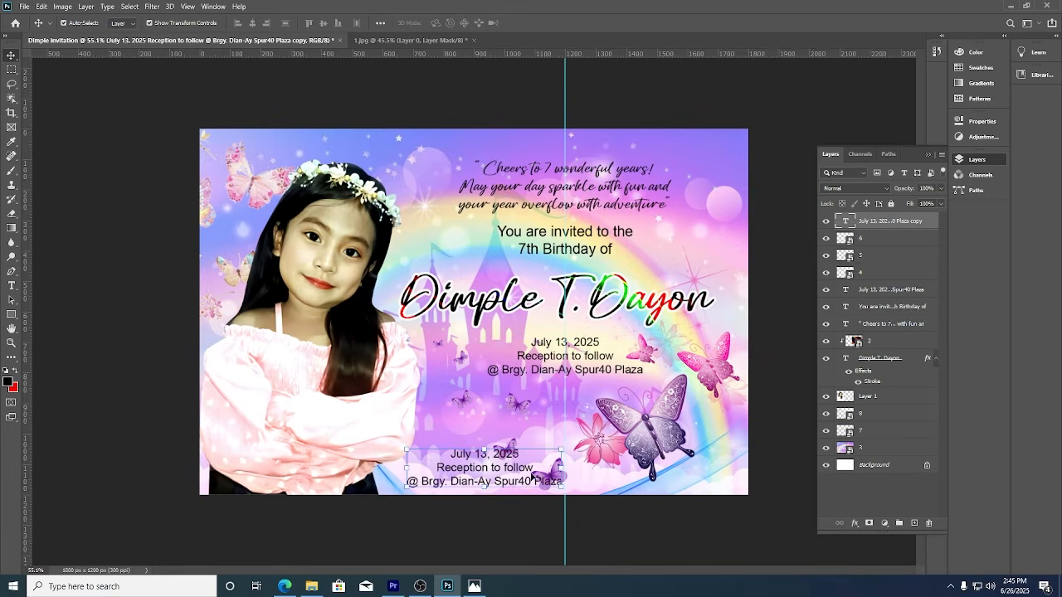
double_click(505, 486)
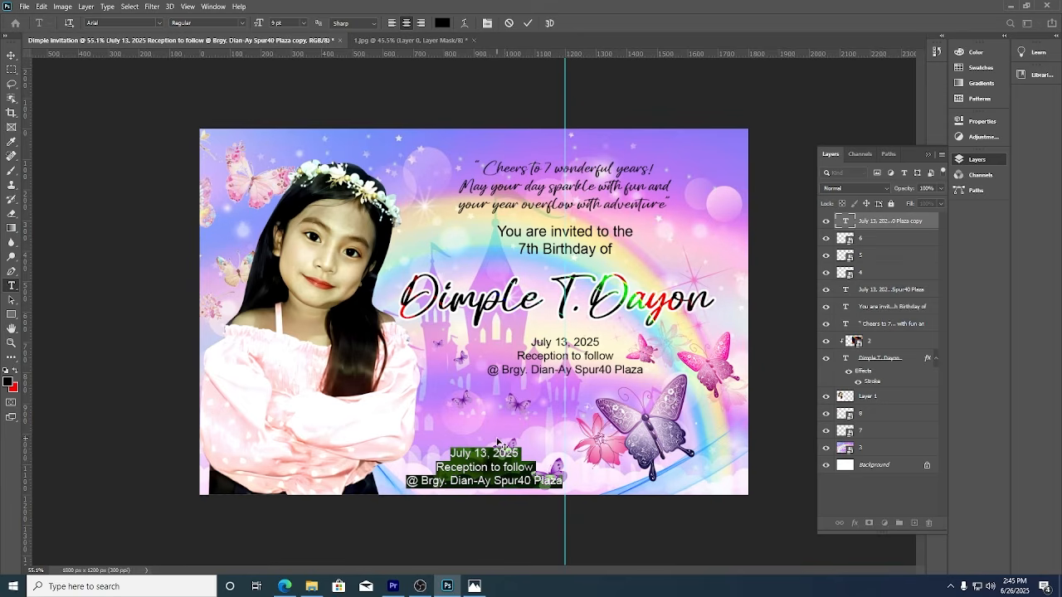
text(Grow)
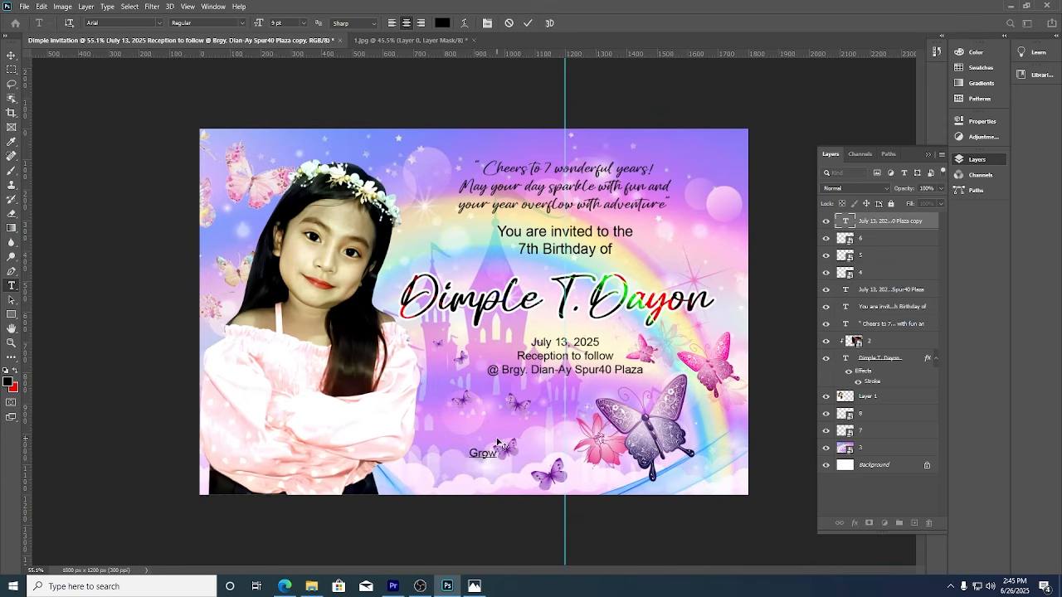
text( in the Grace)
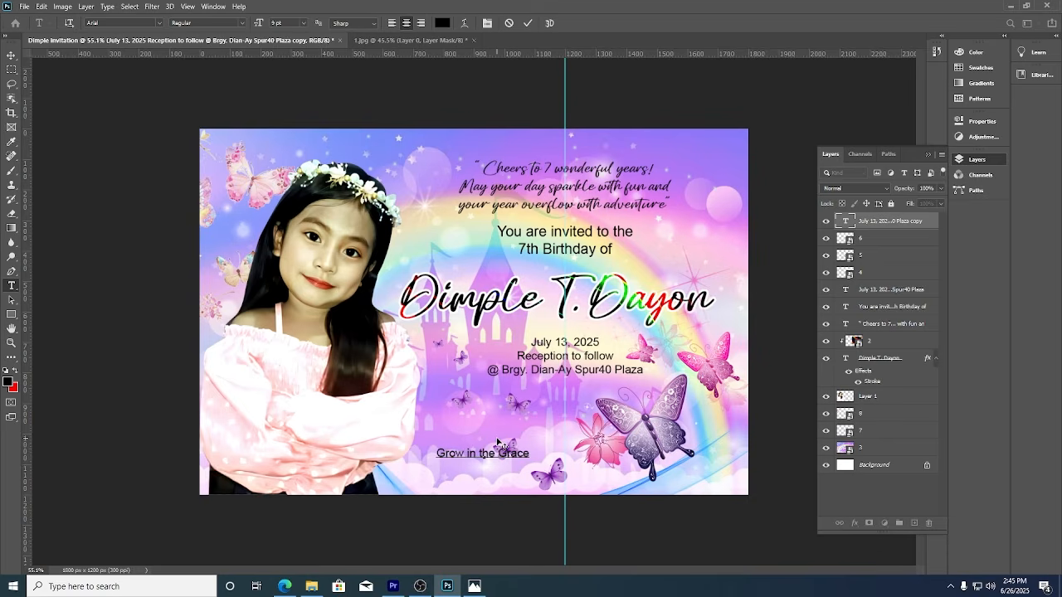
text( and K)
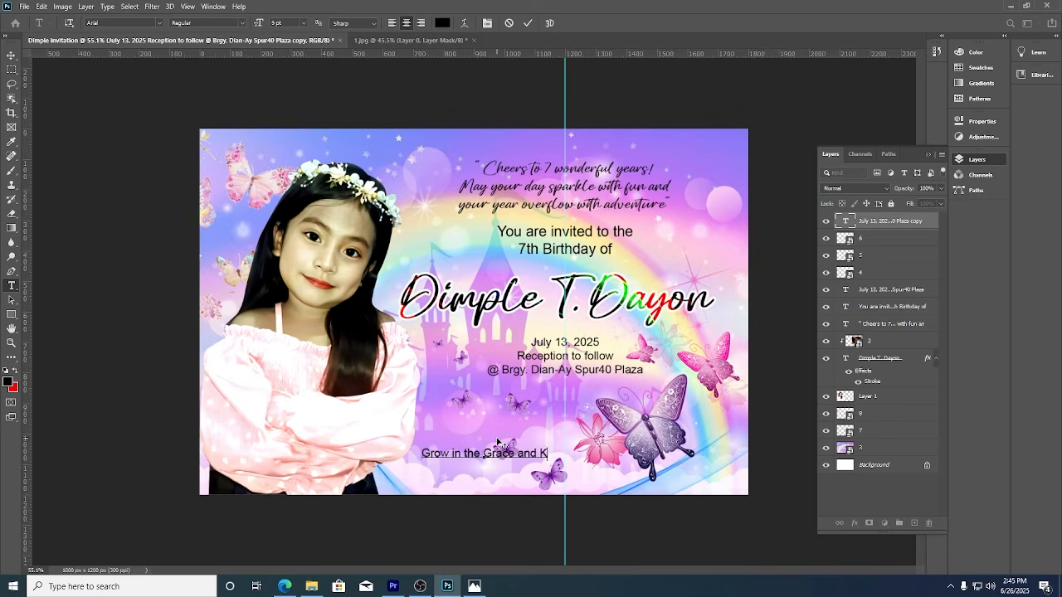
text(nowledge)
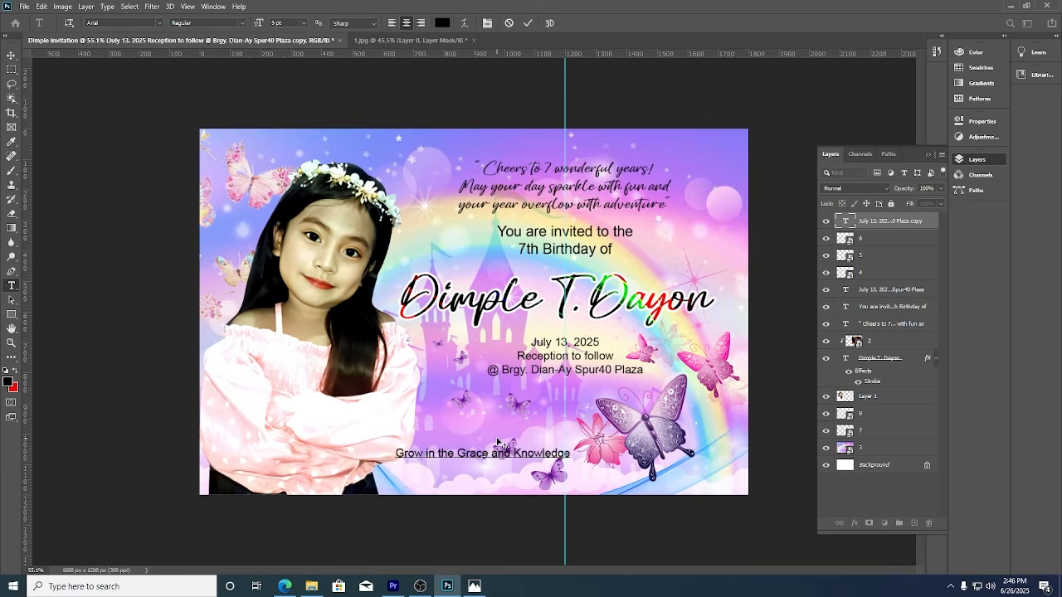
text( of our Lord)
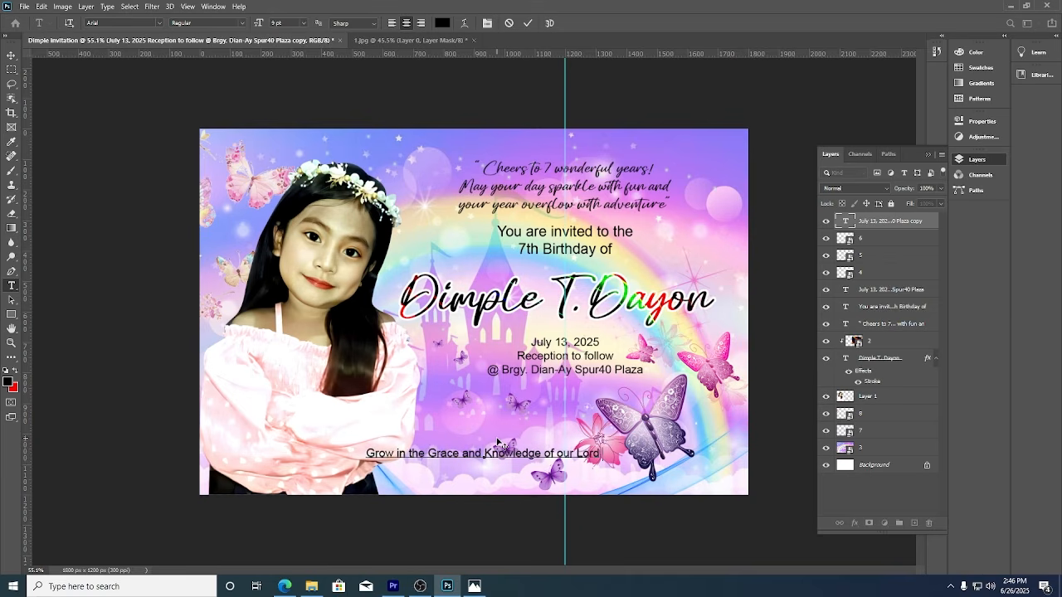
text( and sa)
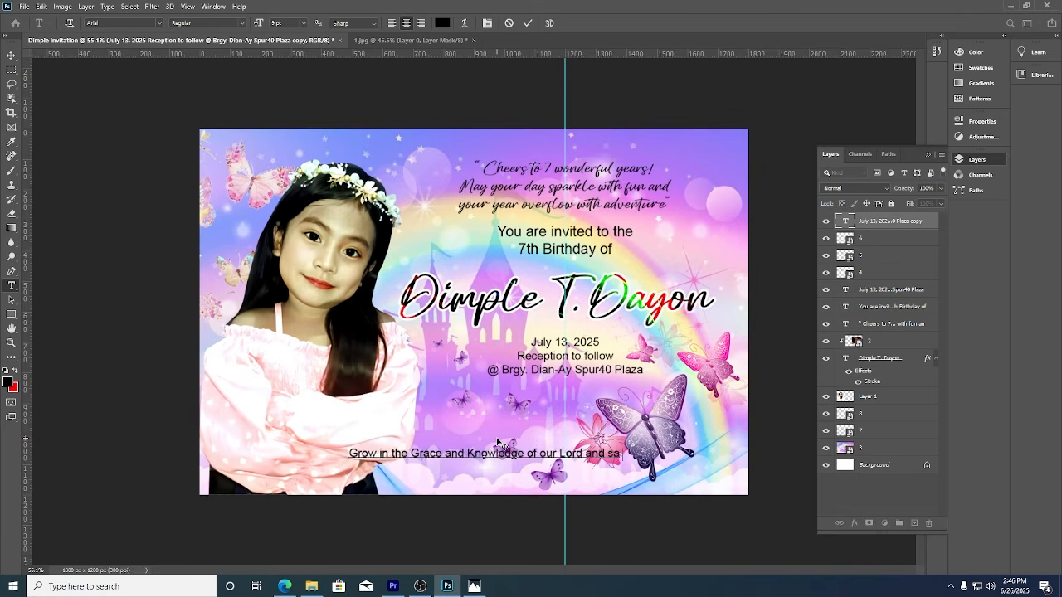
text(vio)
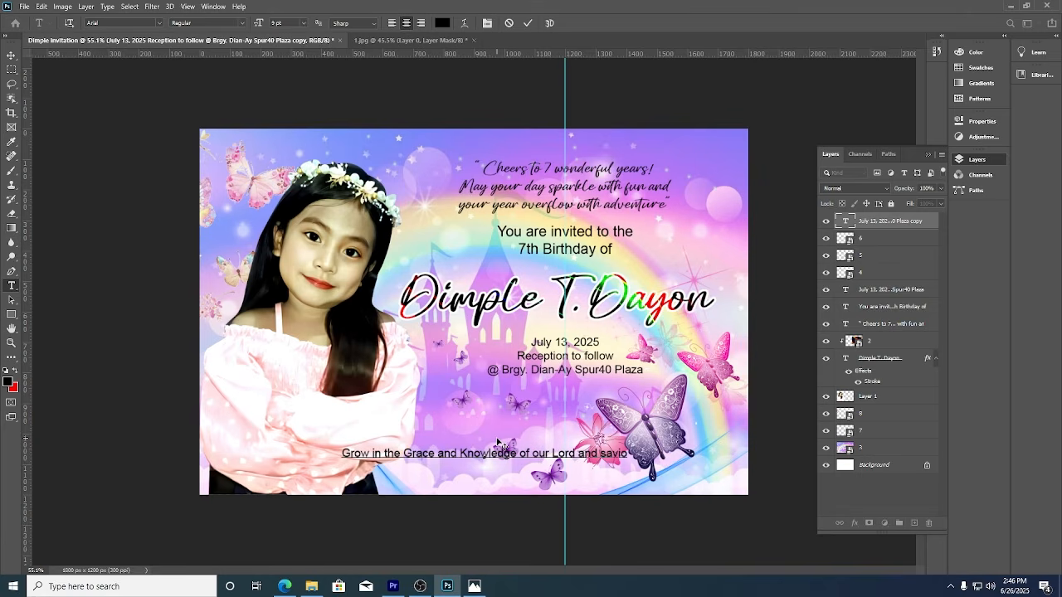
text(r)
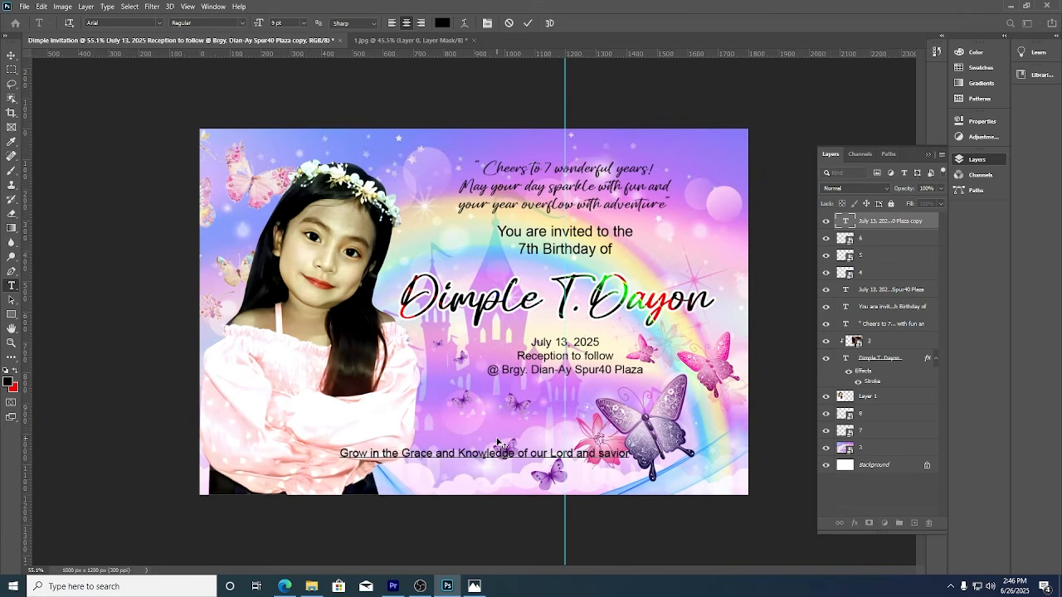
text( Jesus)
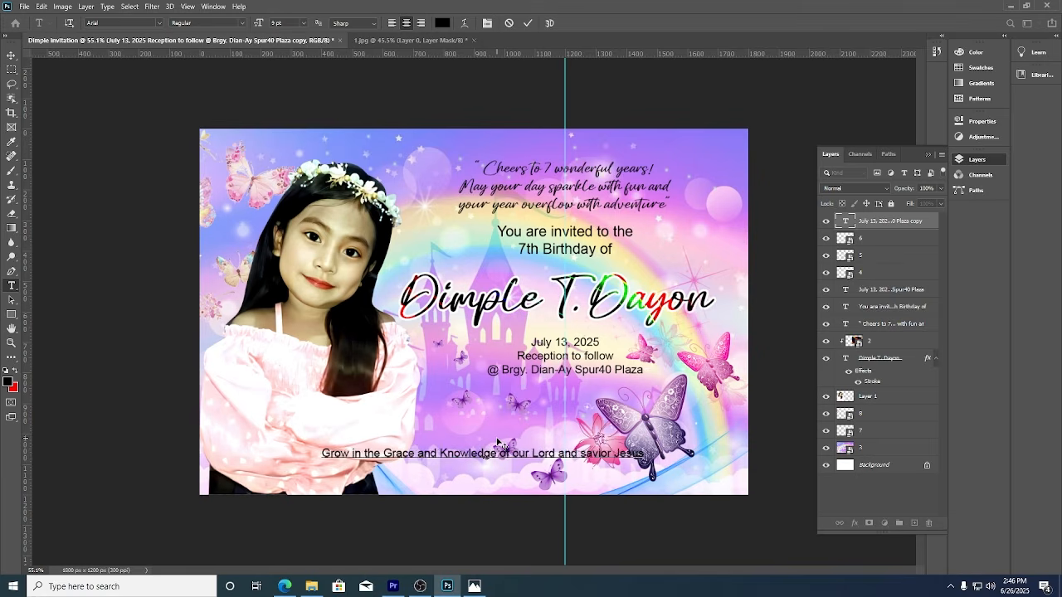
text( Christ)
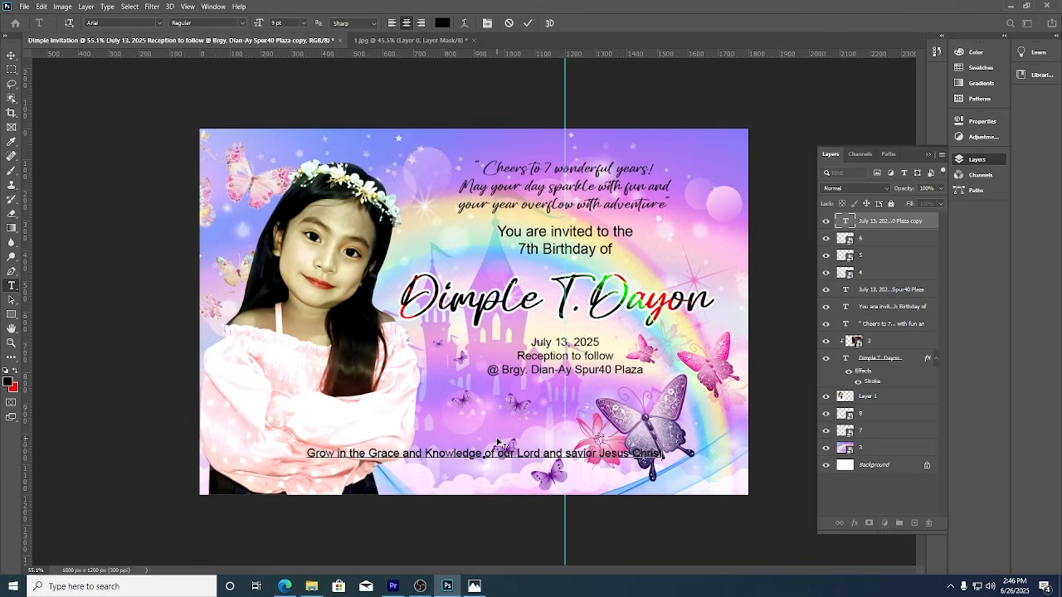
text(.)
text( 2 Peter)
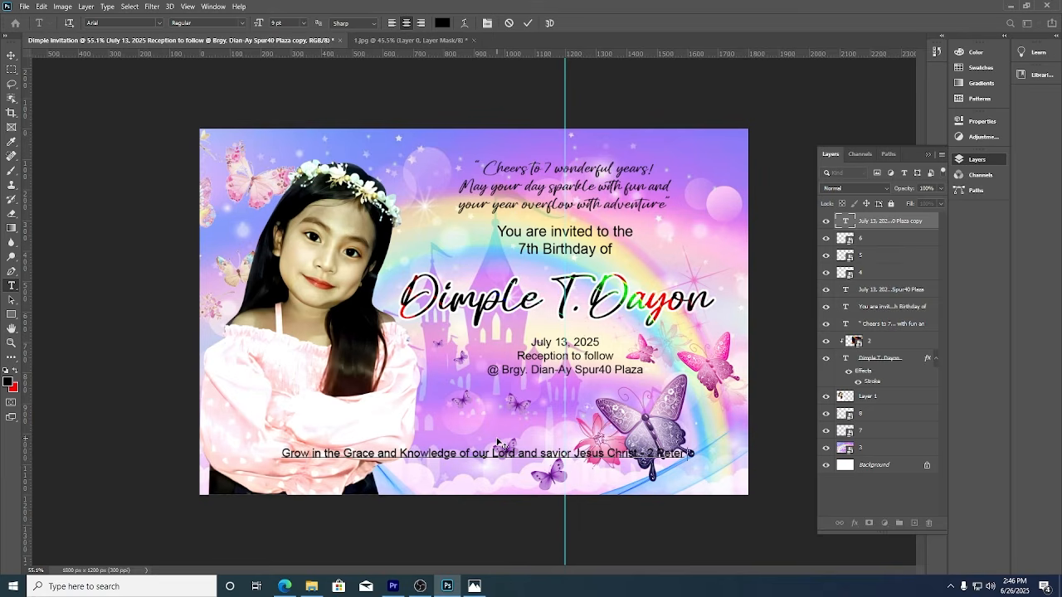
text( 3)
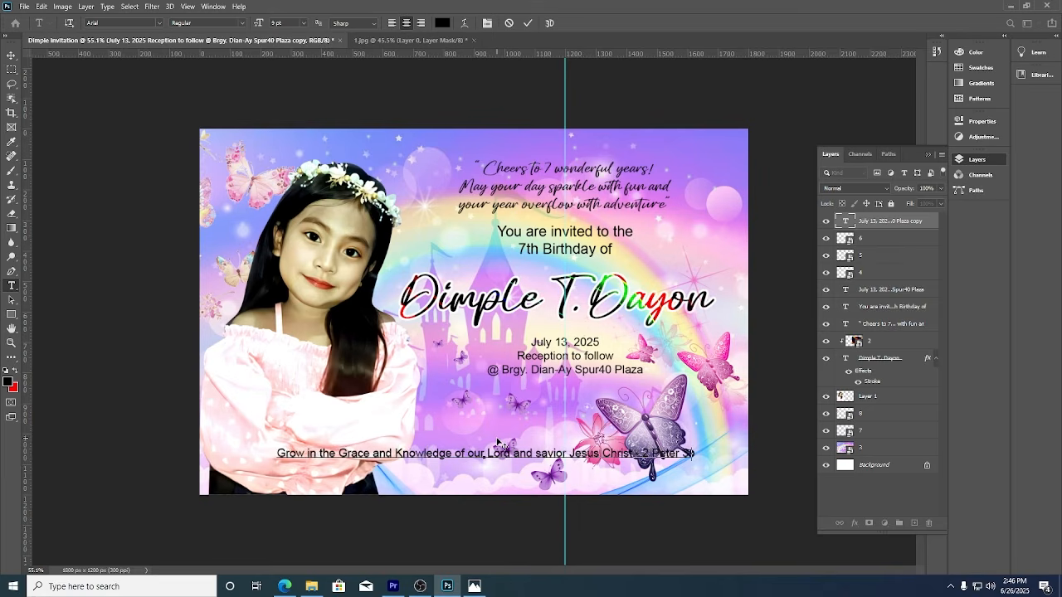
text(:18 CSB)
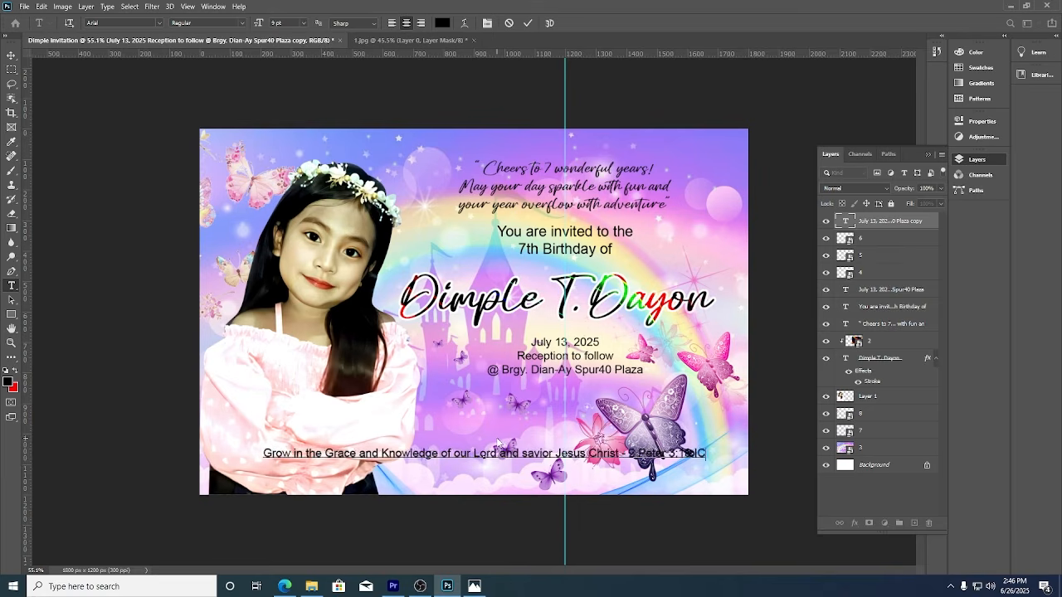
click(528, 24)
Give the verse layer a white Stroke layer style.
key(v)
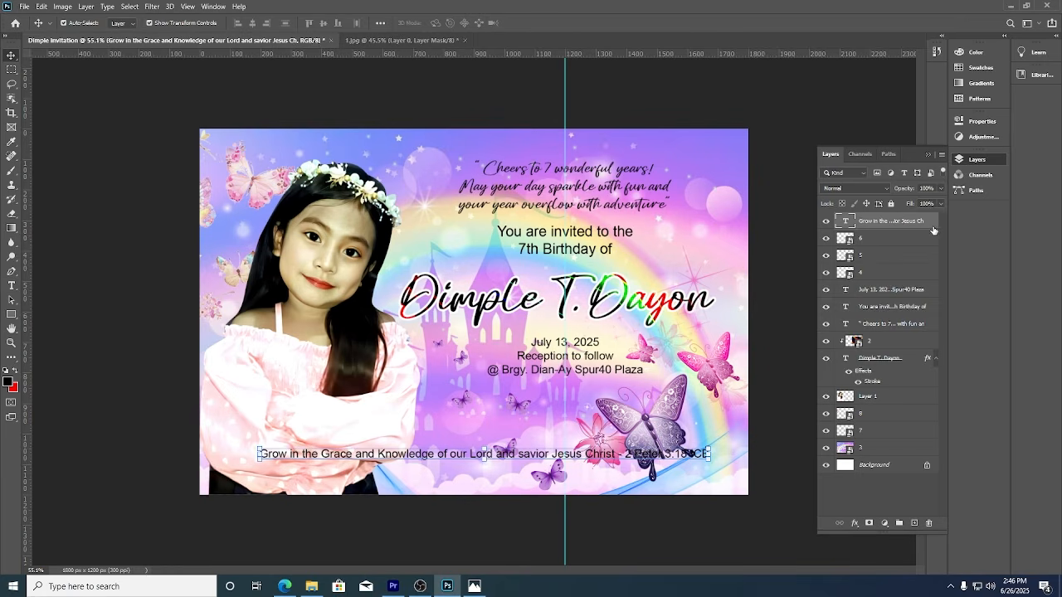
double_click(933, 230)
click(604, 136)
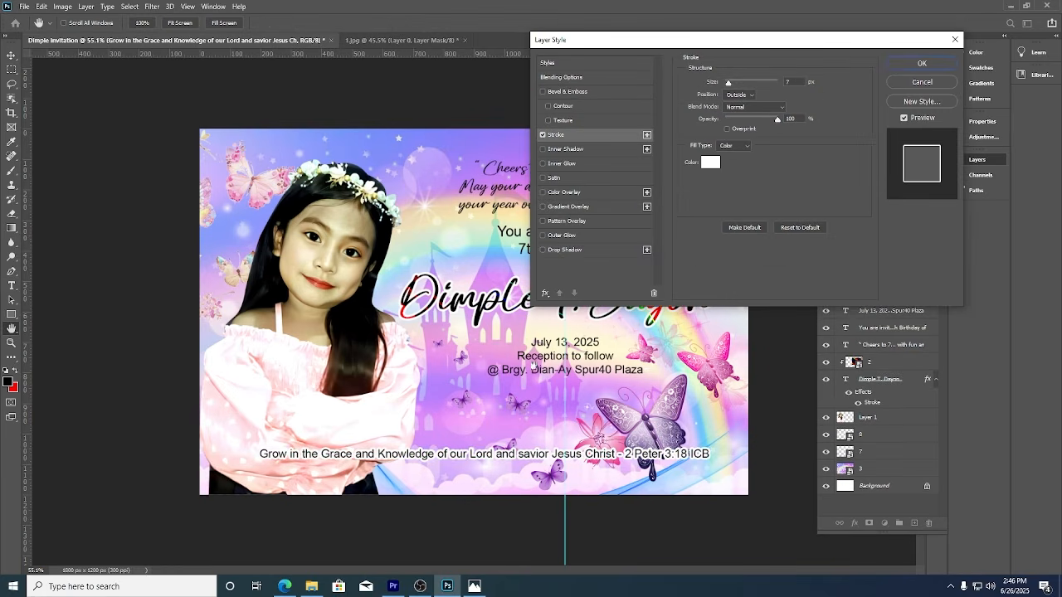
click(924, 68)
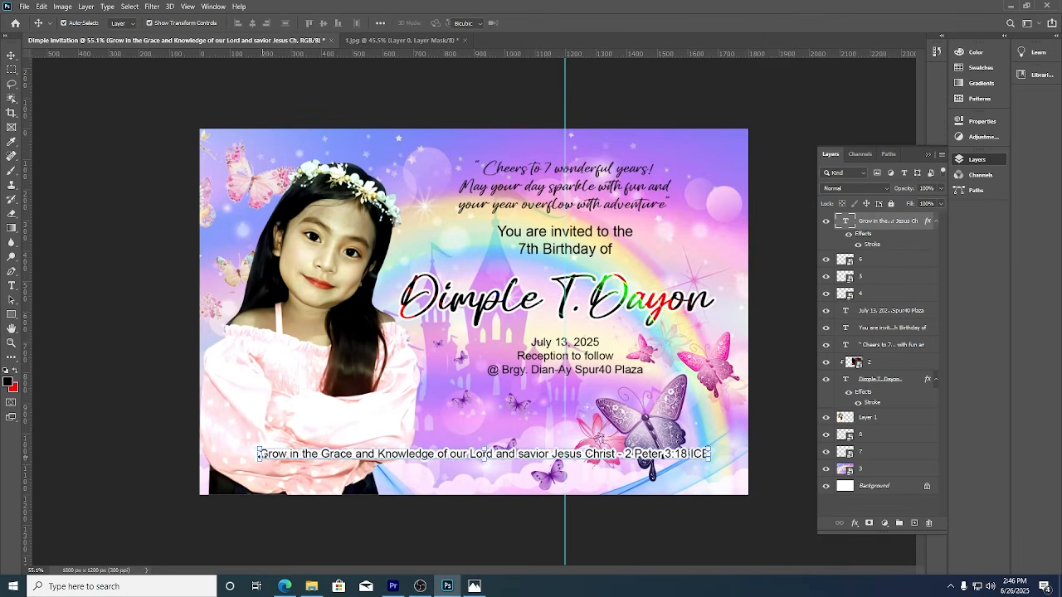
Widen the verse slightly to the left and lower it toward the card's bottom edge.
key(ctrl+t)
drag(259, 454, 225, 456)
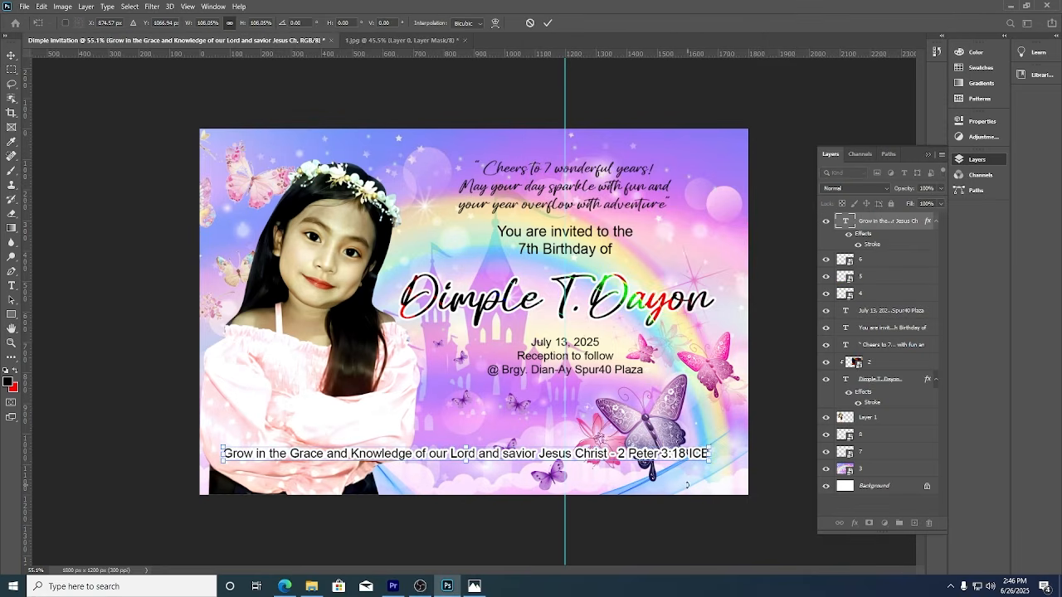
drag(680, 463, 681, 484)
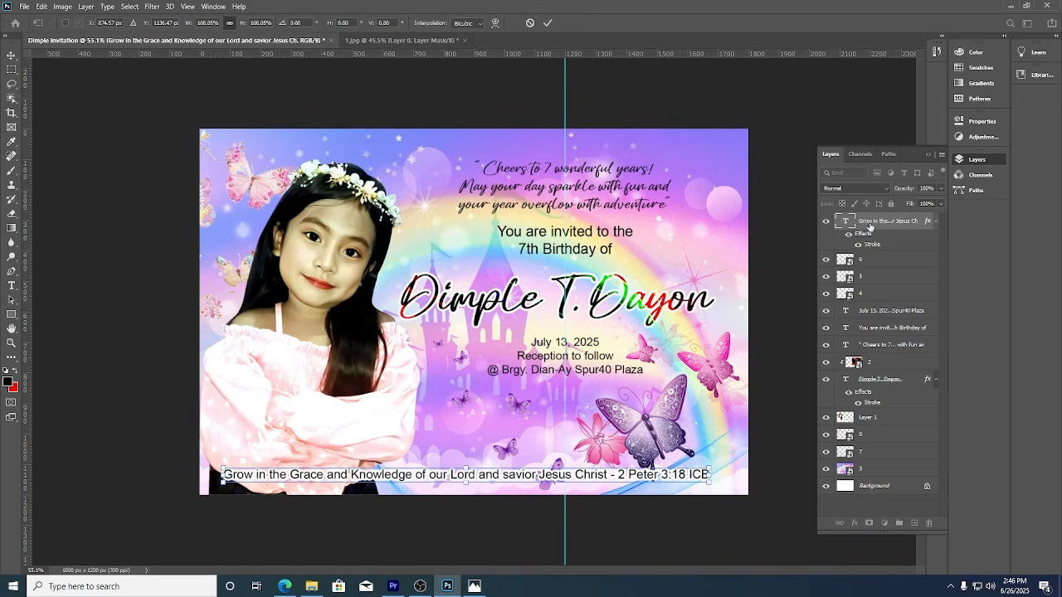
click(548, 22)
click(365, 264)
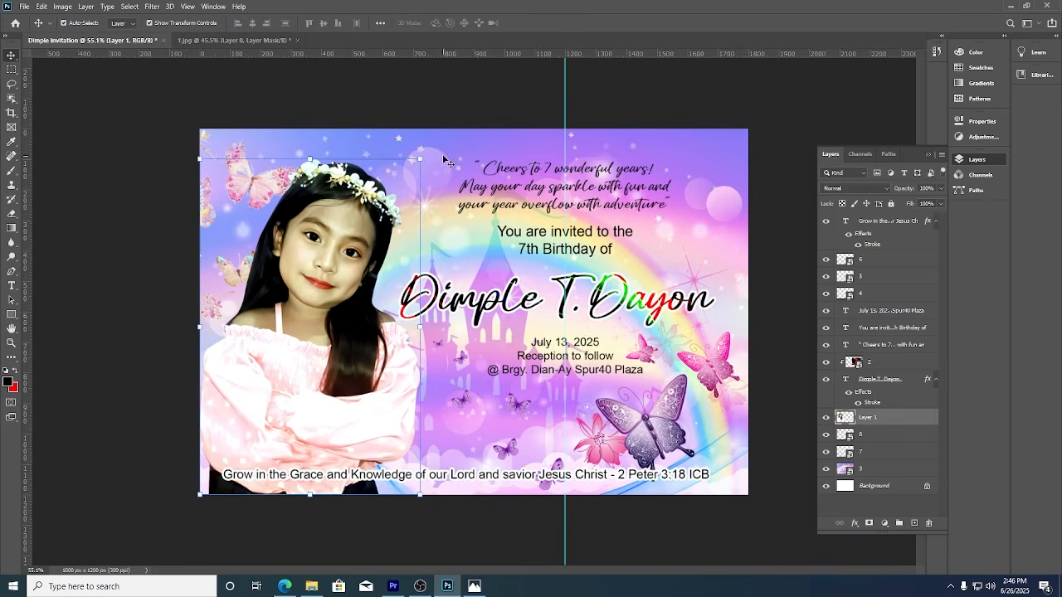
Enlarge the girl photo to about 103% and clear the vertical cyan guide.
drag(423, 156, 427, 148)
click(548, 23)
click(640, 94)
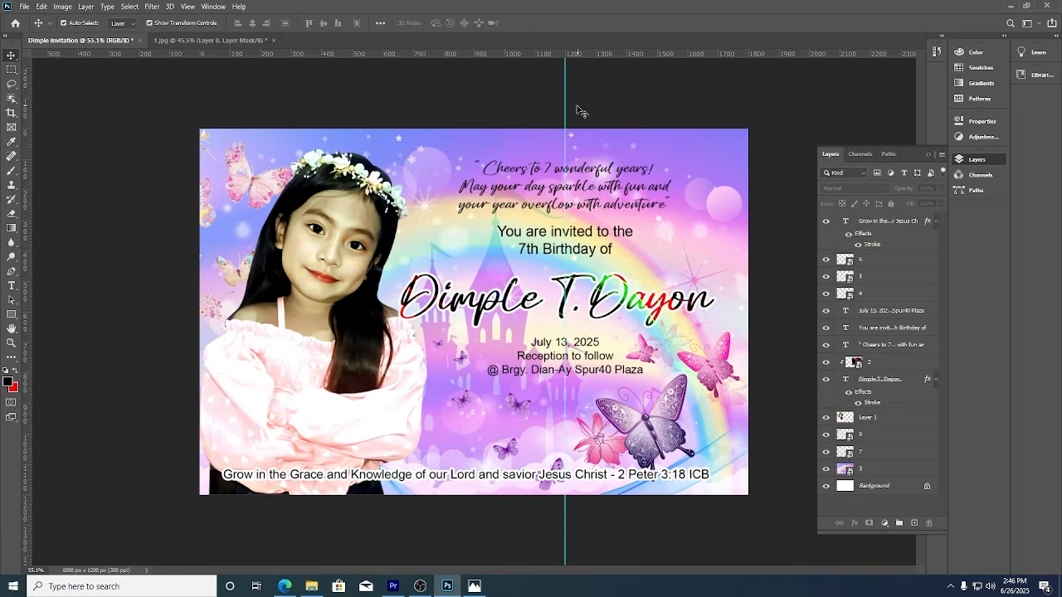
click(187, 6)
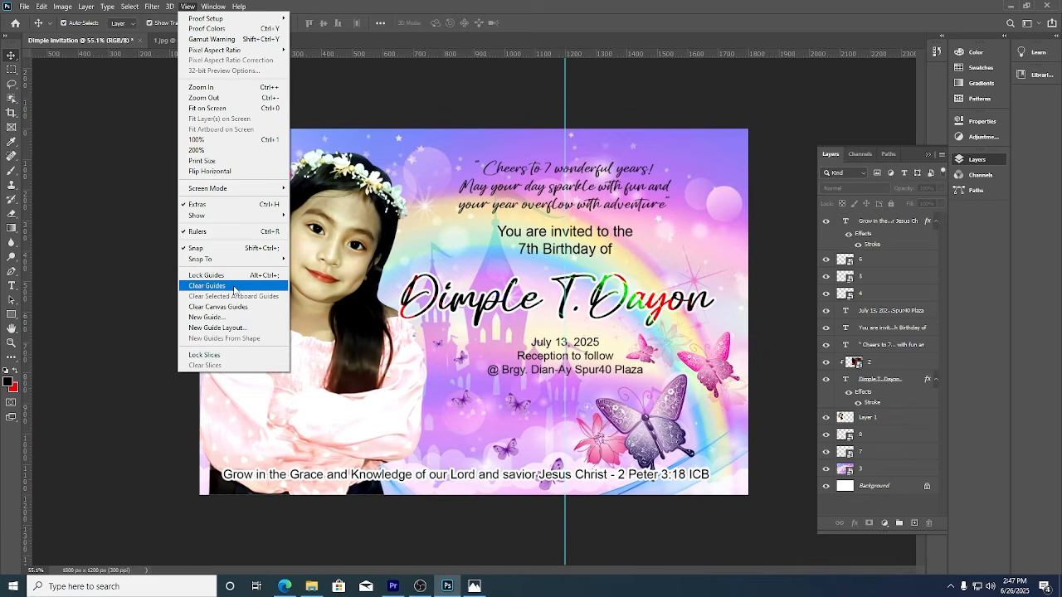
click(234, 286)
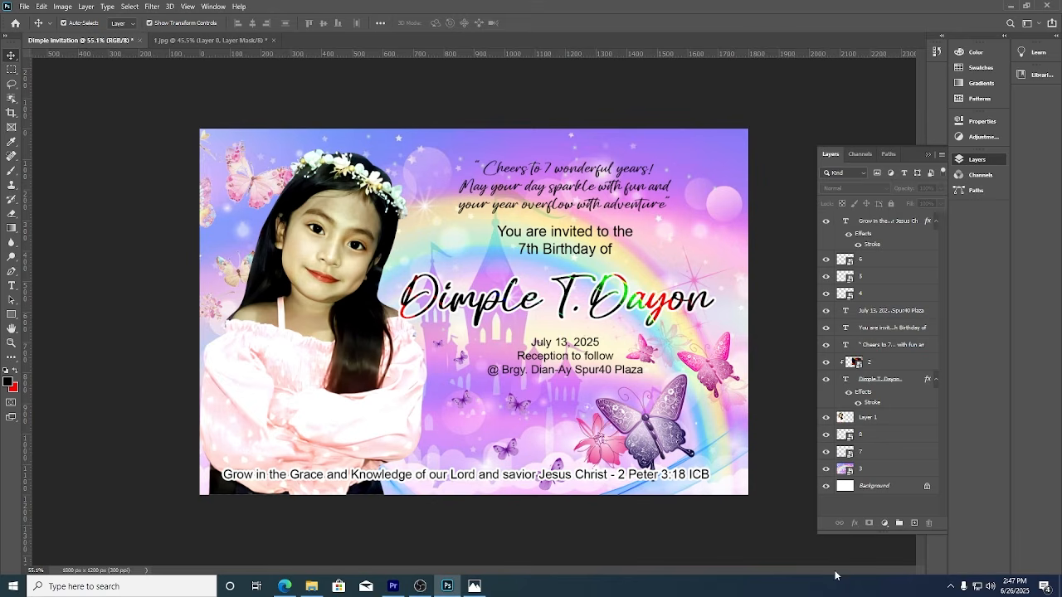